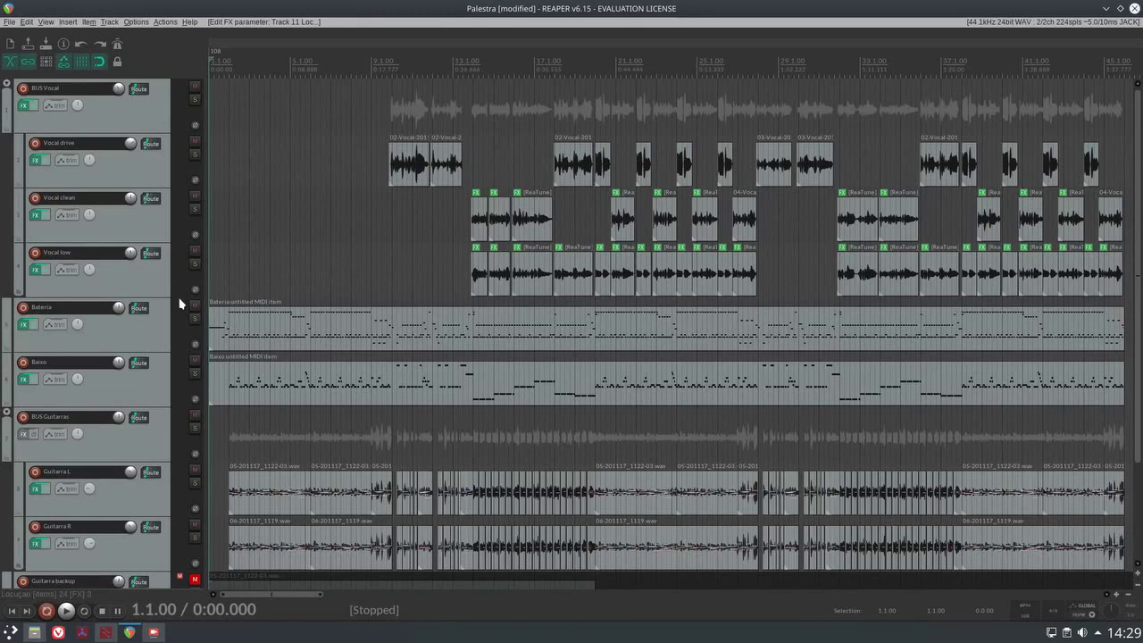
Enlarge the Bateria track and open its MIDI item in the inline editor, zoomed in on the opening bars.
key("grave")
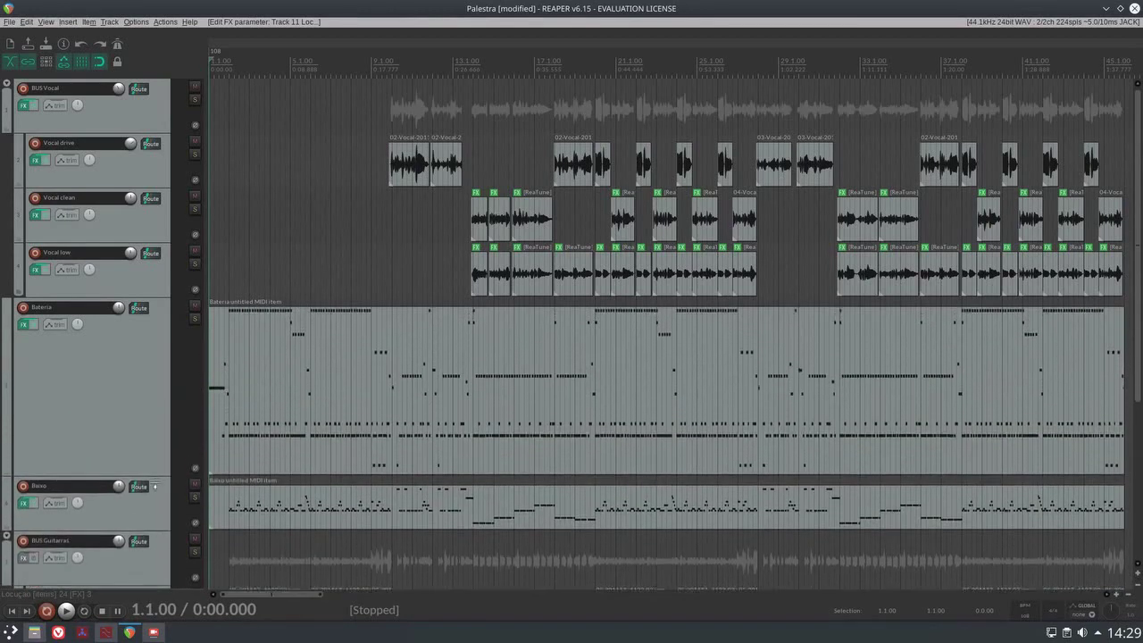
left_click(376, 474)
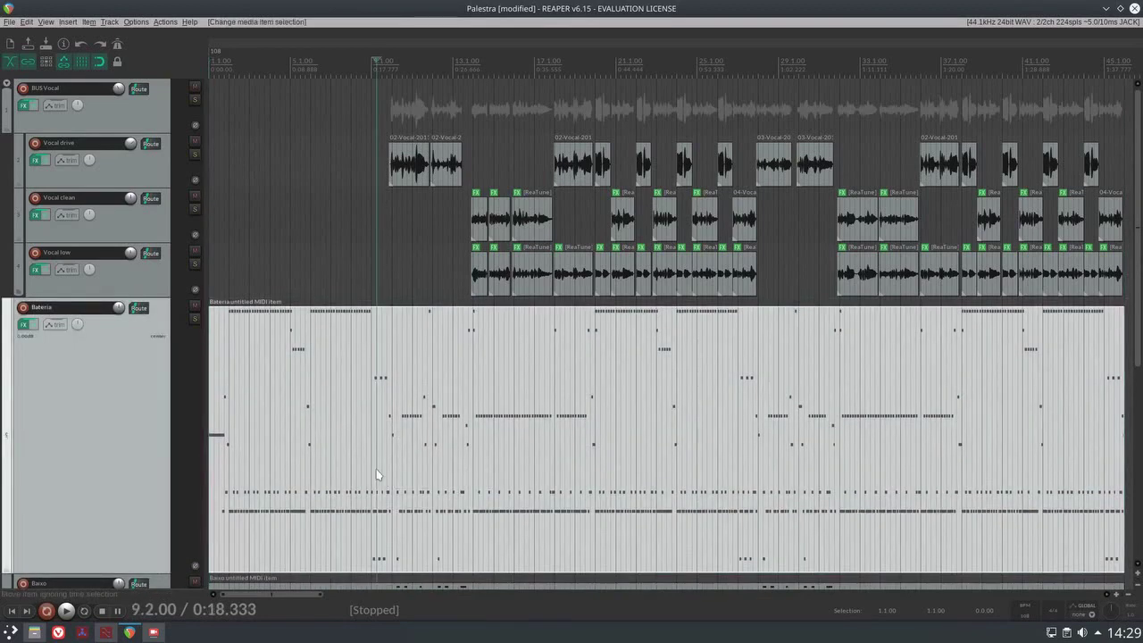
double_click(376, 474)
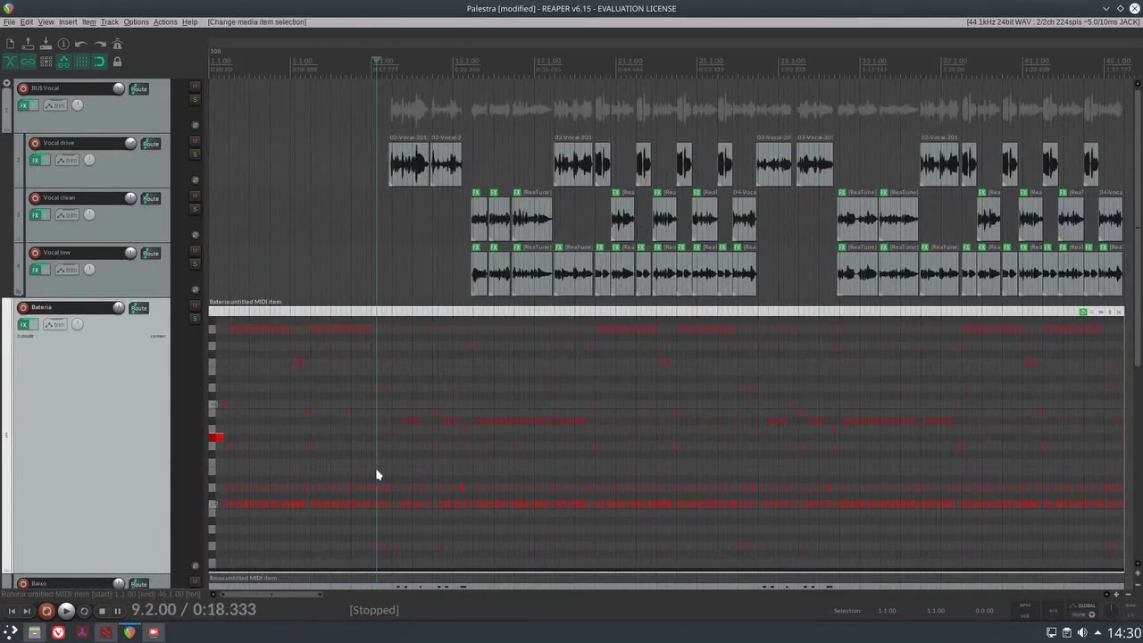
left_click(231, 386)
scroll(259, 436, "up", 5)
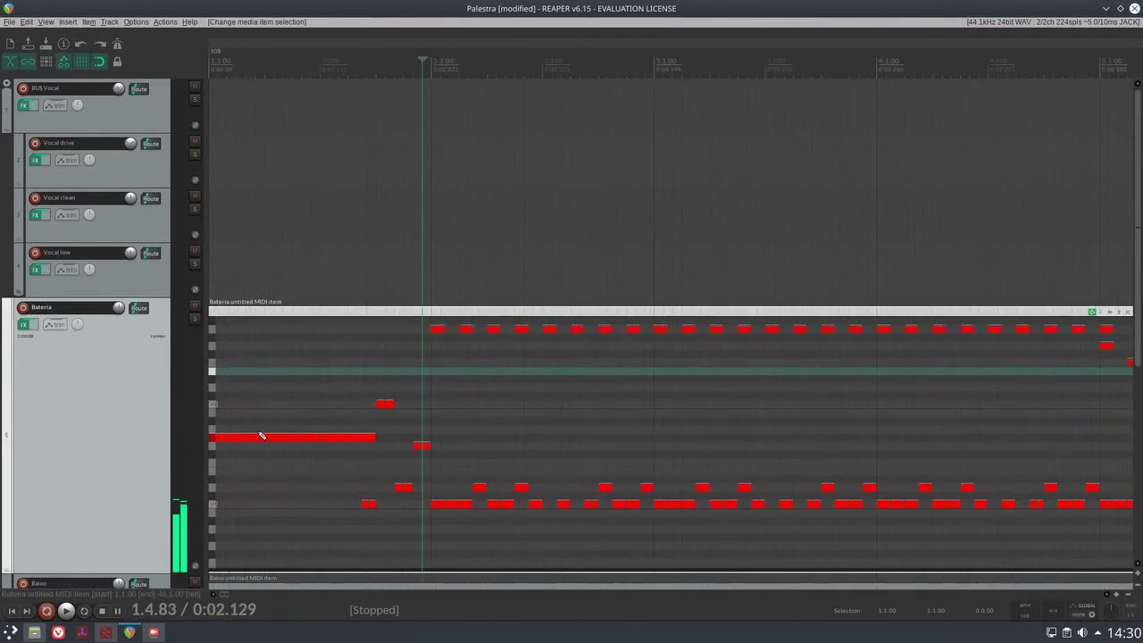
Solo the Bateria track and return the edit cursor to the project start.
left_click(195, 318)
scroll(467, 385, "up", 3)
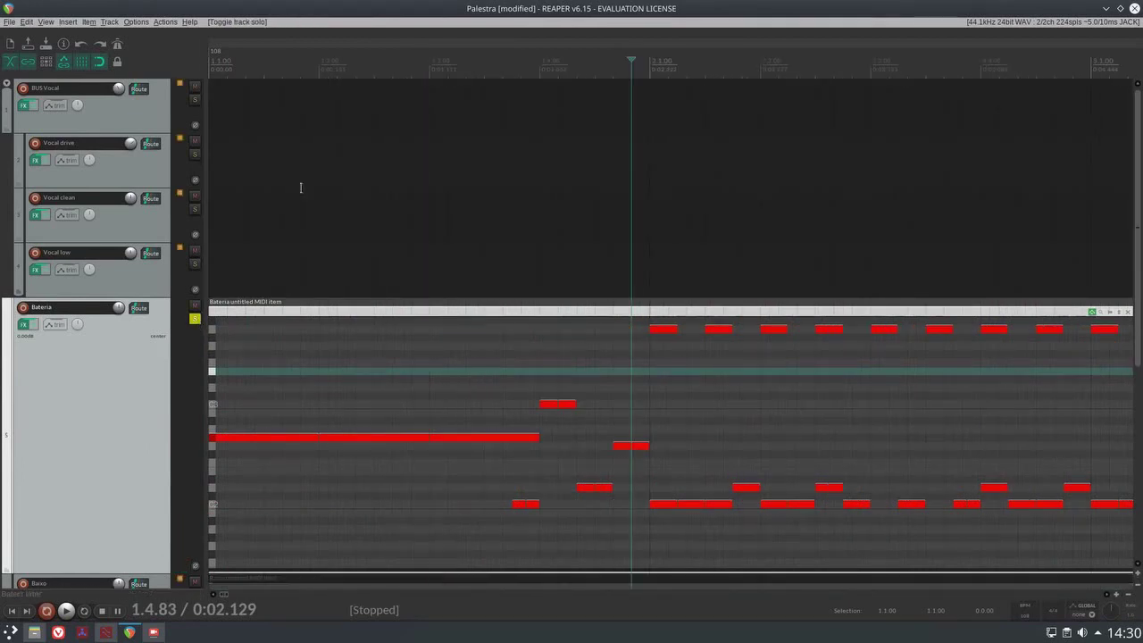
left_click(238, 67)
key("Home")
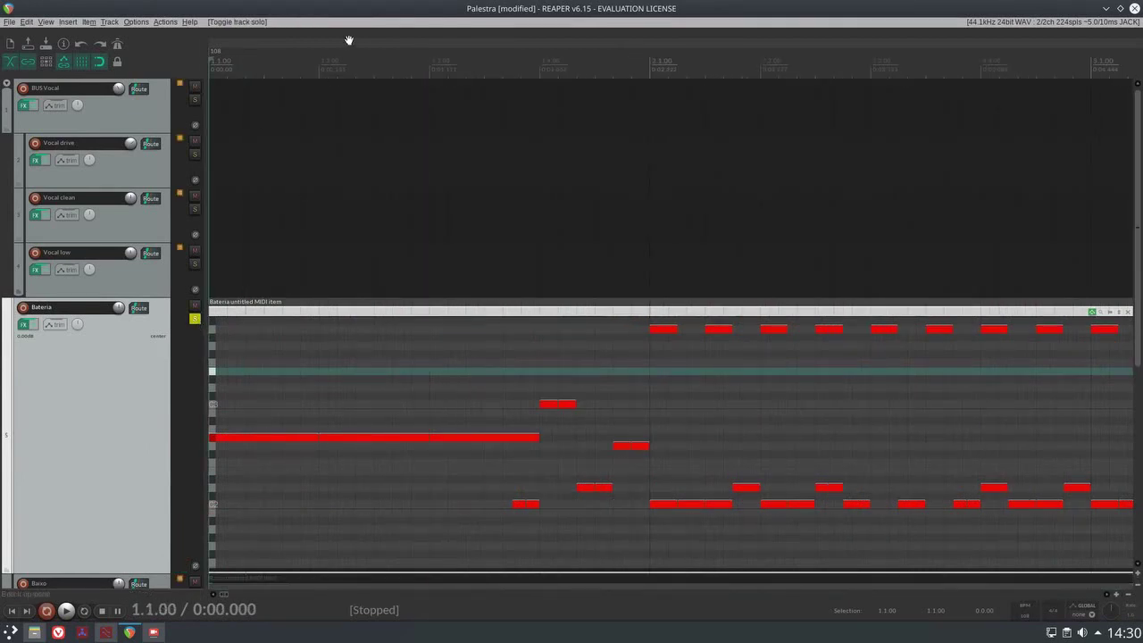
Audition individual notes of the count-in and opening drum fill in bar 1 of the Bateria item.
left_click(304, 439)
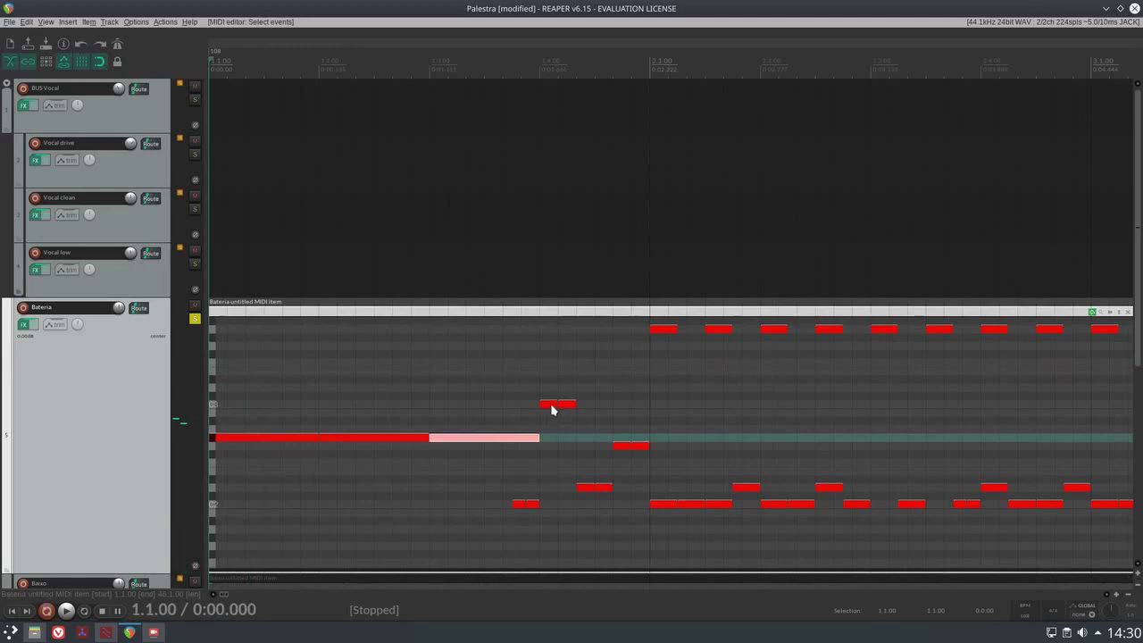
left_click(554, 404)
left_click(625, 447)
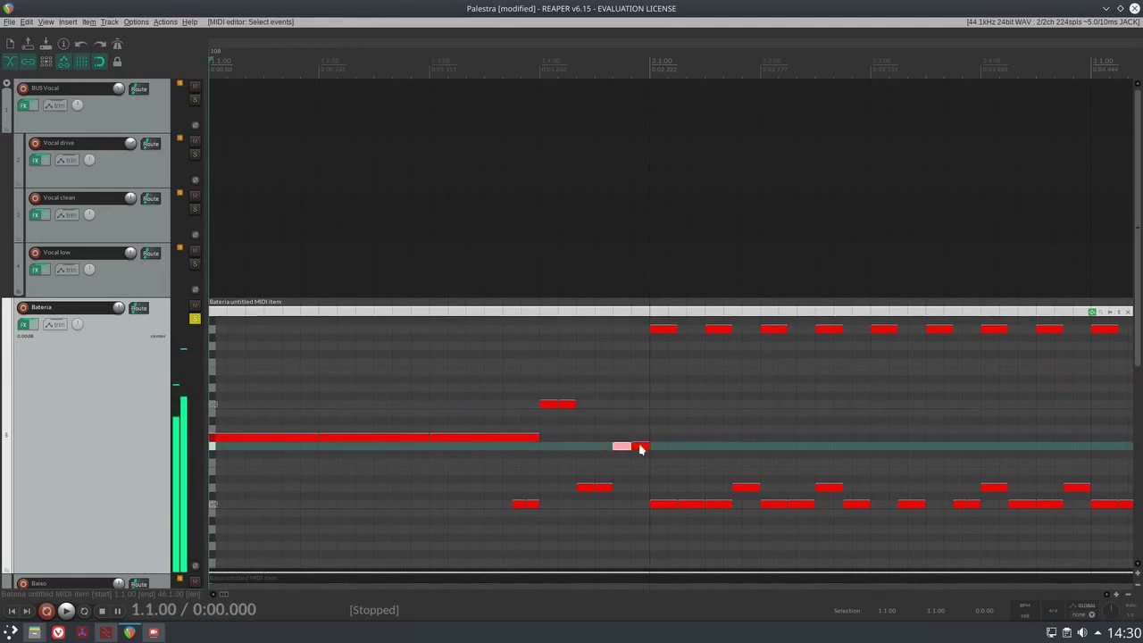
left_click(597, 487)
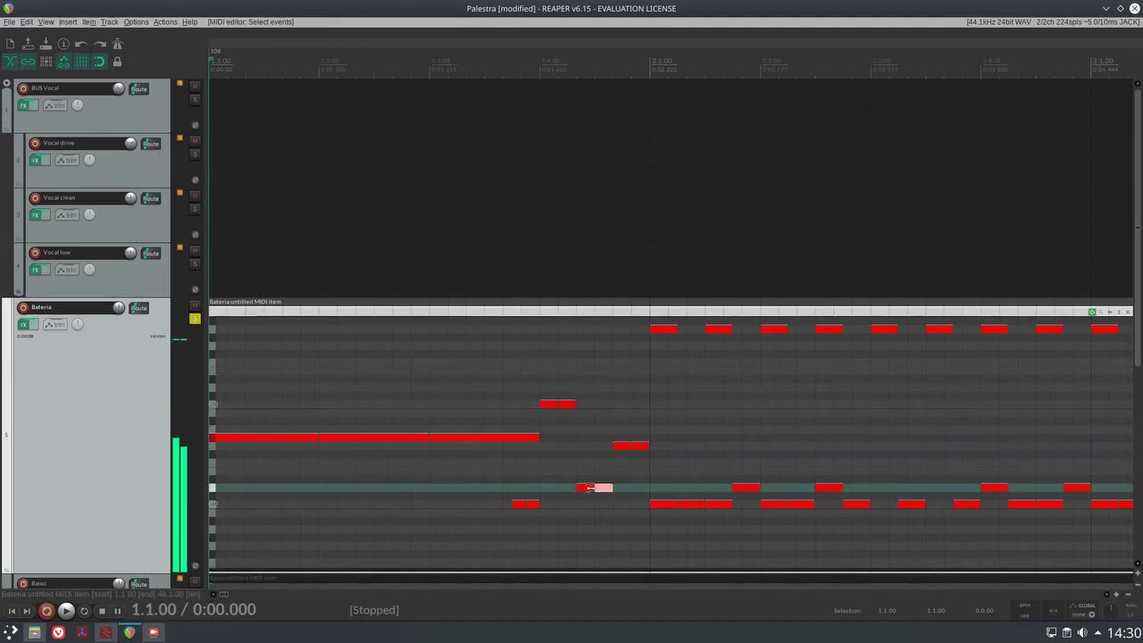
left_click(527, 504)
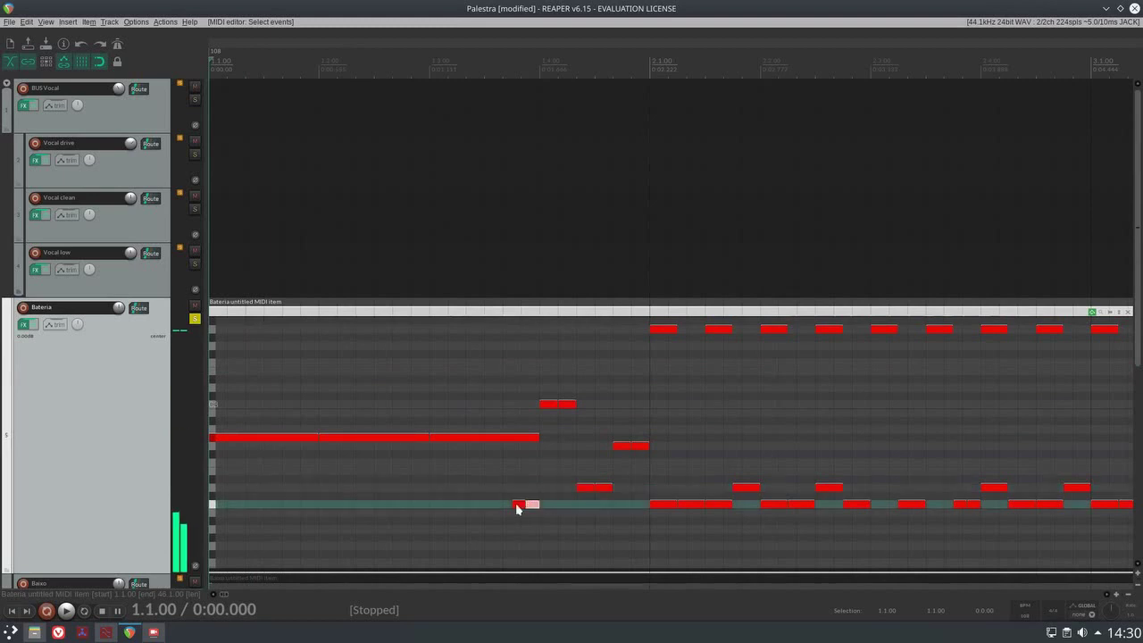
Audition the kick and snare notes in the first beats of bar 2.
left_click(663, 505)
left_click(719, 505)
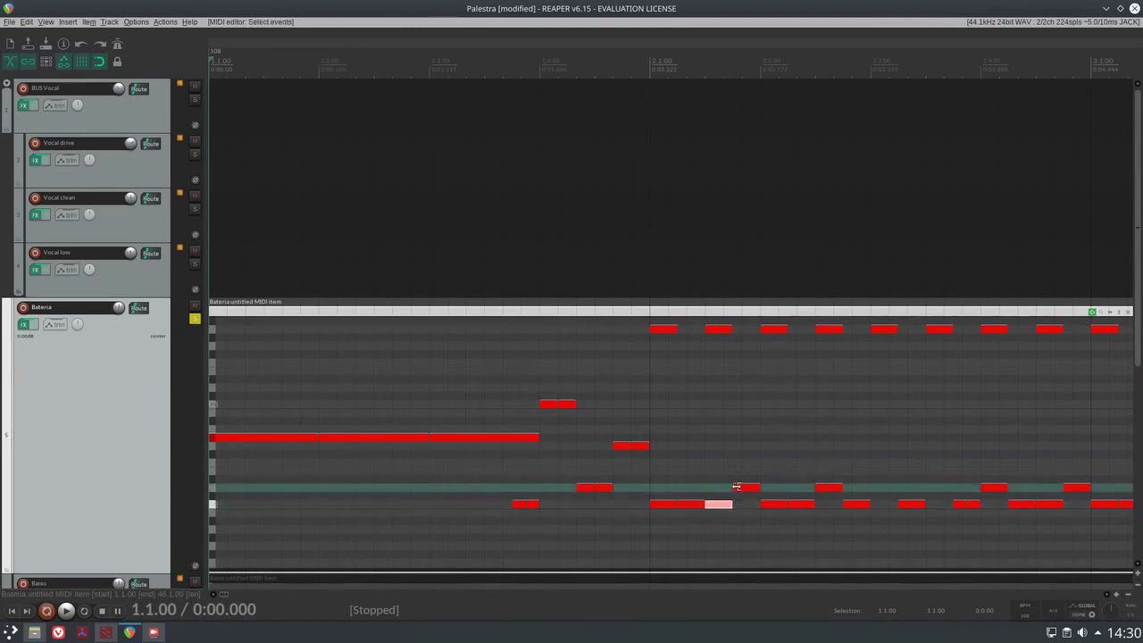
left_click(749, 489)
left_click(767, 504)
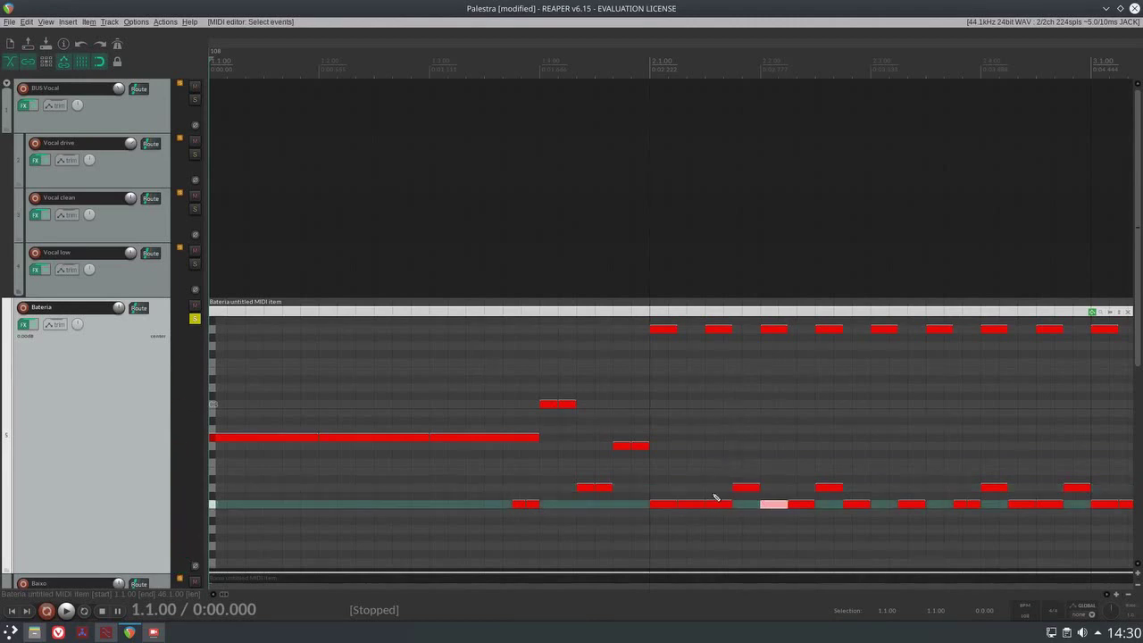
Delete the kick note at the start of bar 2 and insert it again in the same place.
scroll(716, 498, "down", 2)
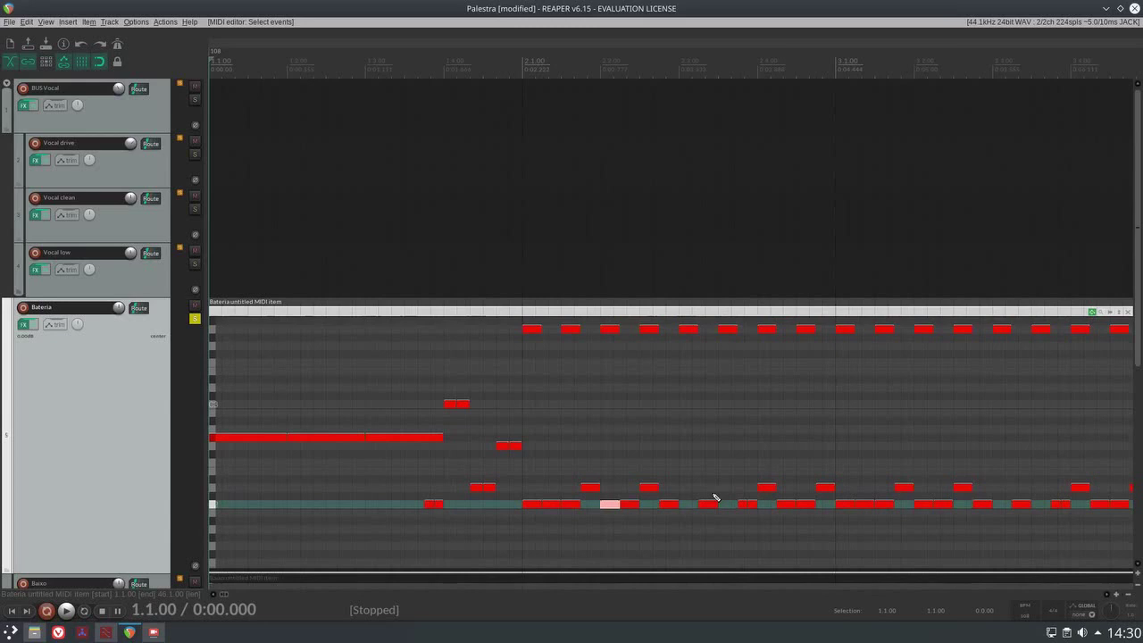
scroll(715, 497, "down", 3)
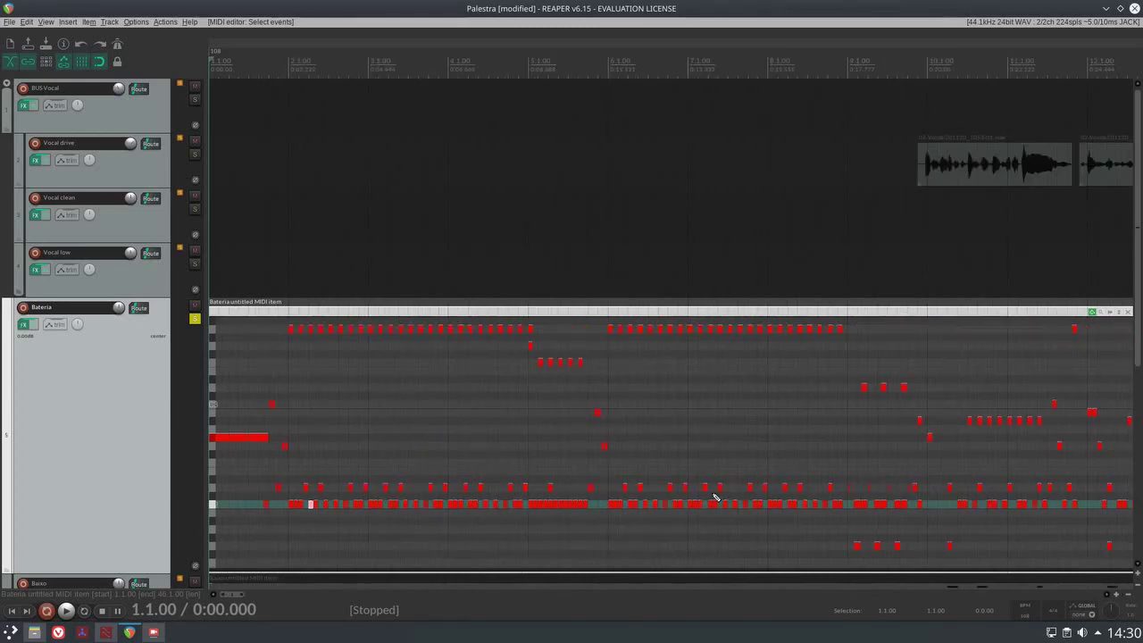
scroll(715, 497, "up", 5)
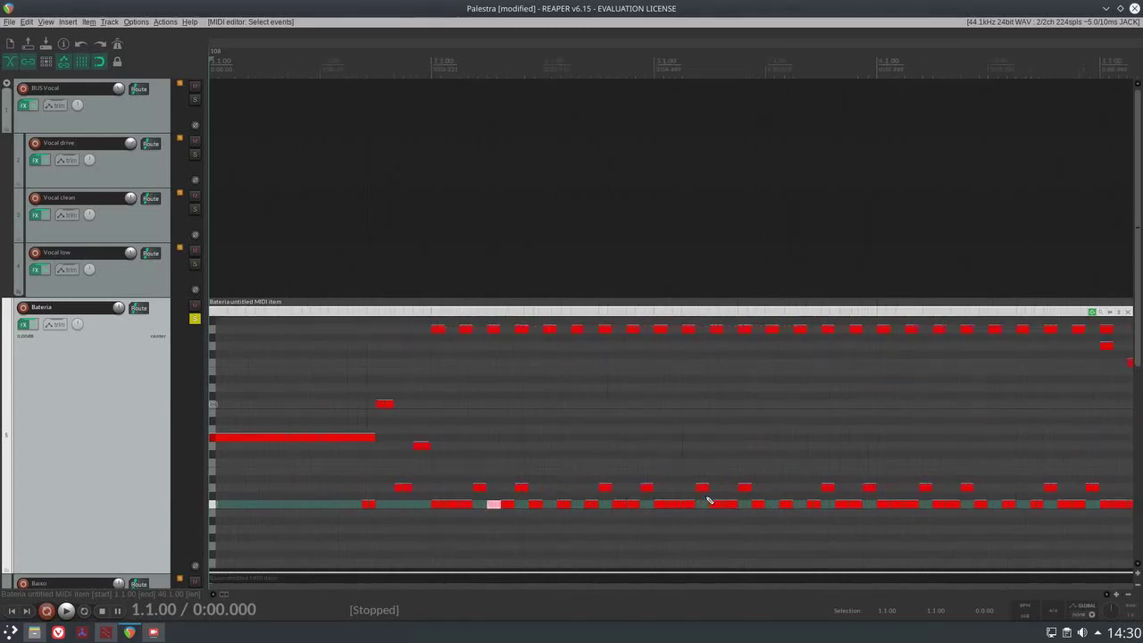
left_click(661, 505)
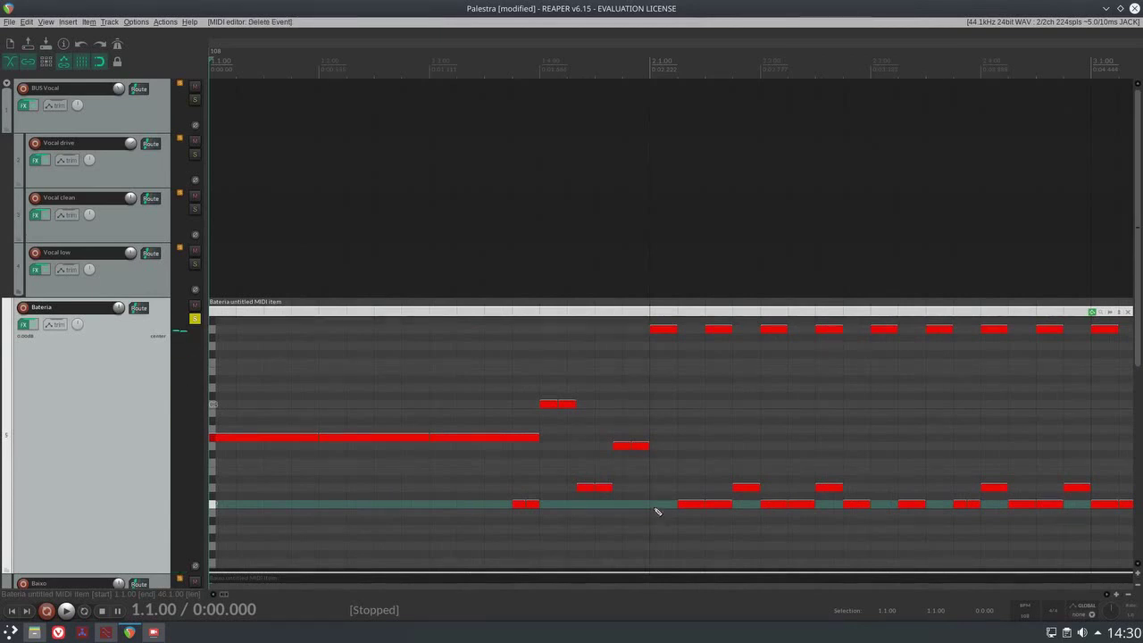
left_click(661, 505)
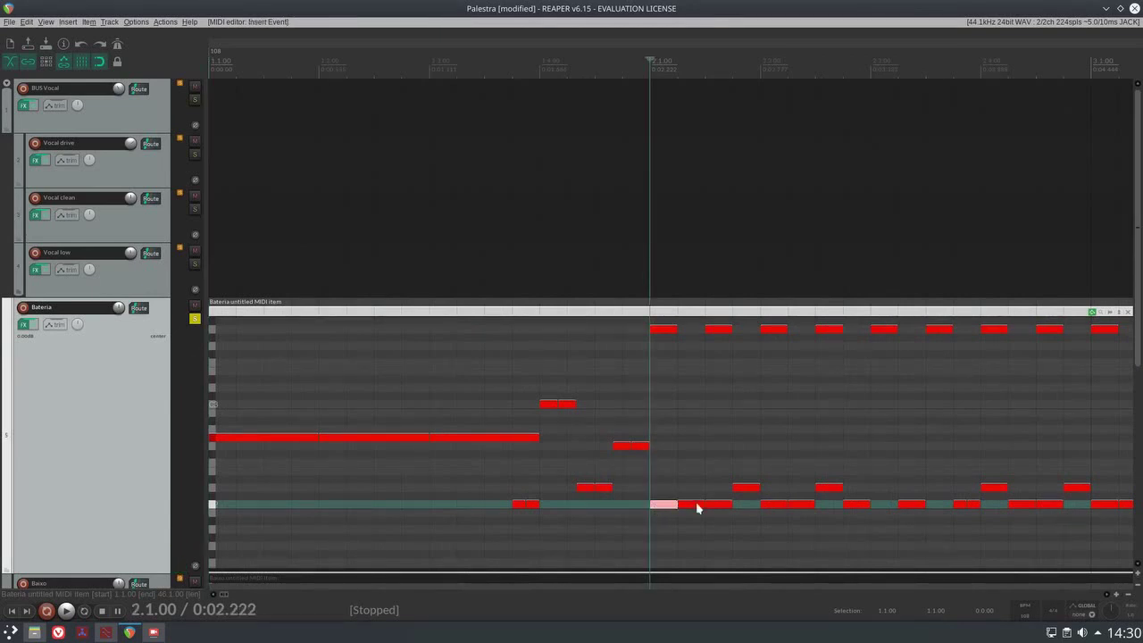
Delete the second kick note of bar 2 and reinsert it at the same position.
double_click(698, 506)
left_click(697, 506)
double_click(697, 505)
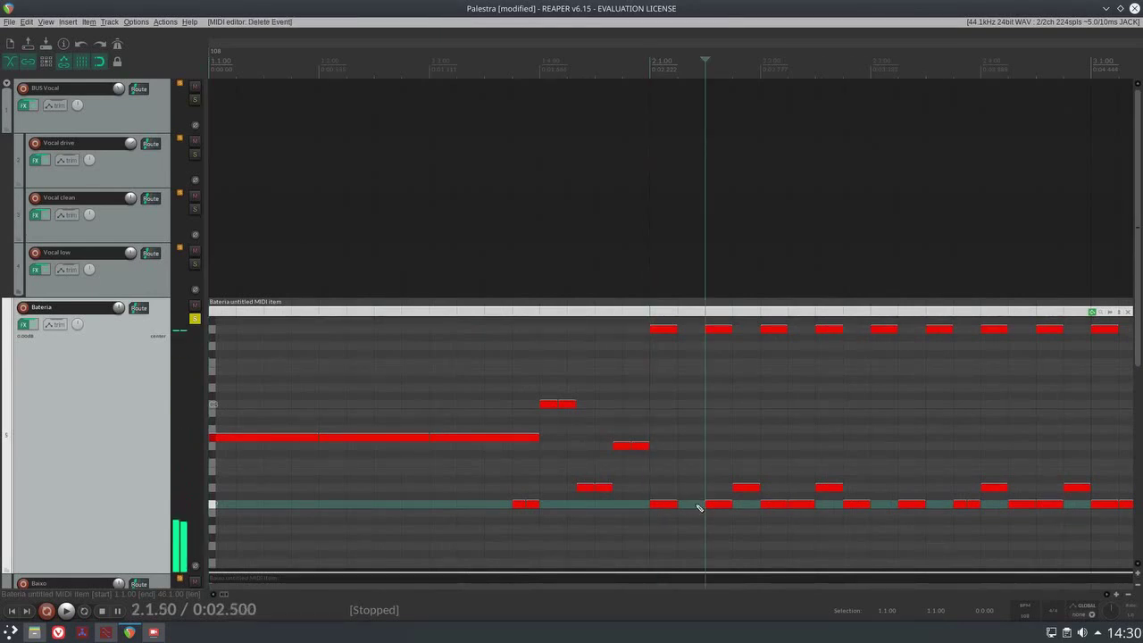
left_click(697, 506)
double_click(697, 506)
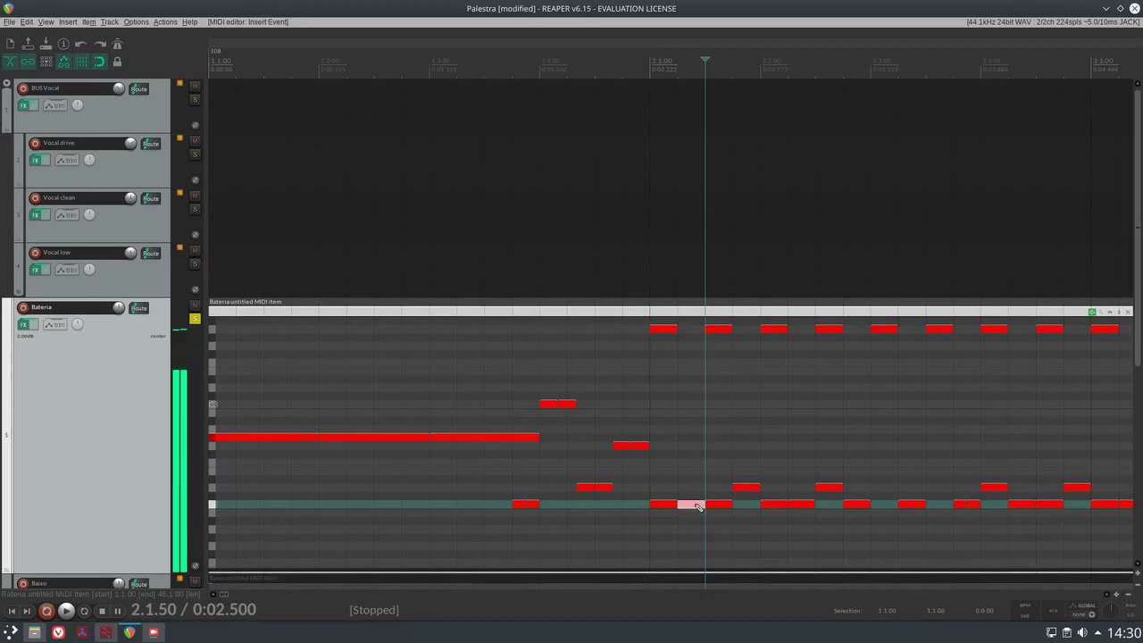
left_click(697, 505)
Play the soloed drum part from the project start to the fill at the end of bar 5, and stop playback.
scroll(697, 506, "down", 8)
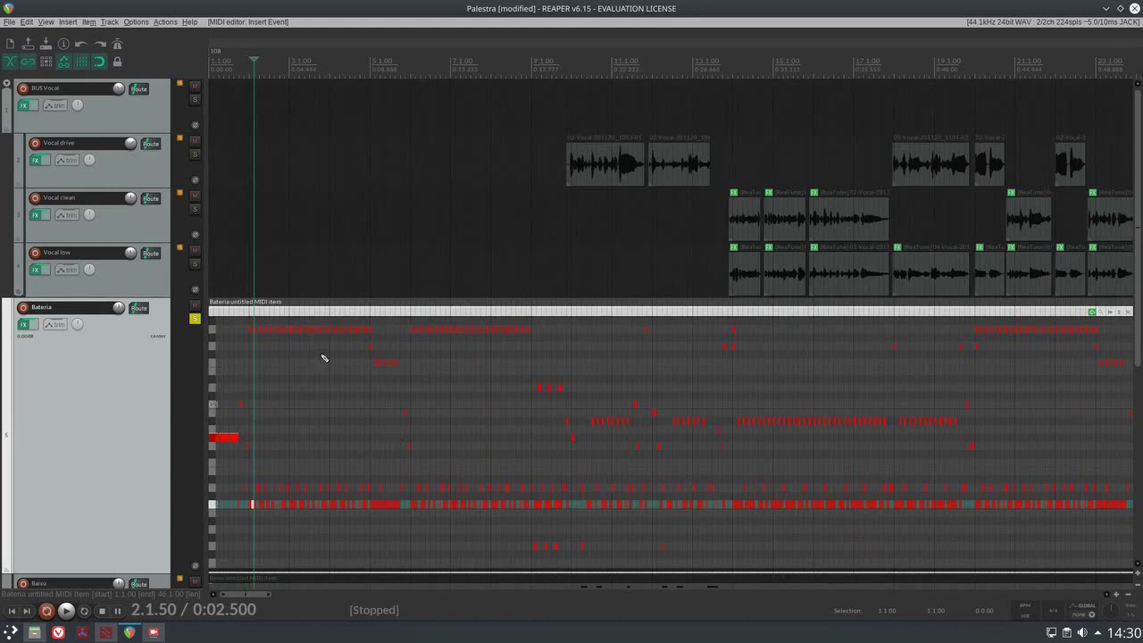
scroll(324, 358, "up", 8)
key("Home")
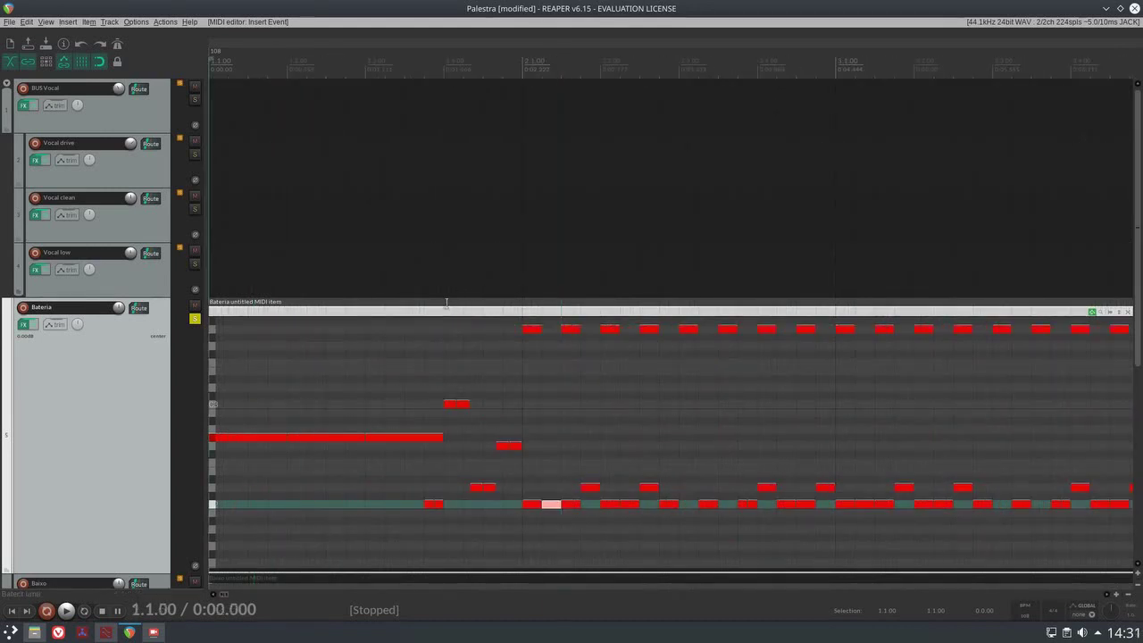
key("space")
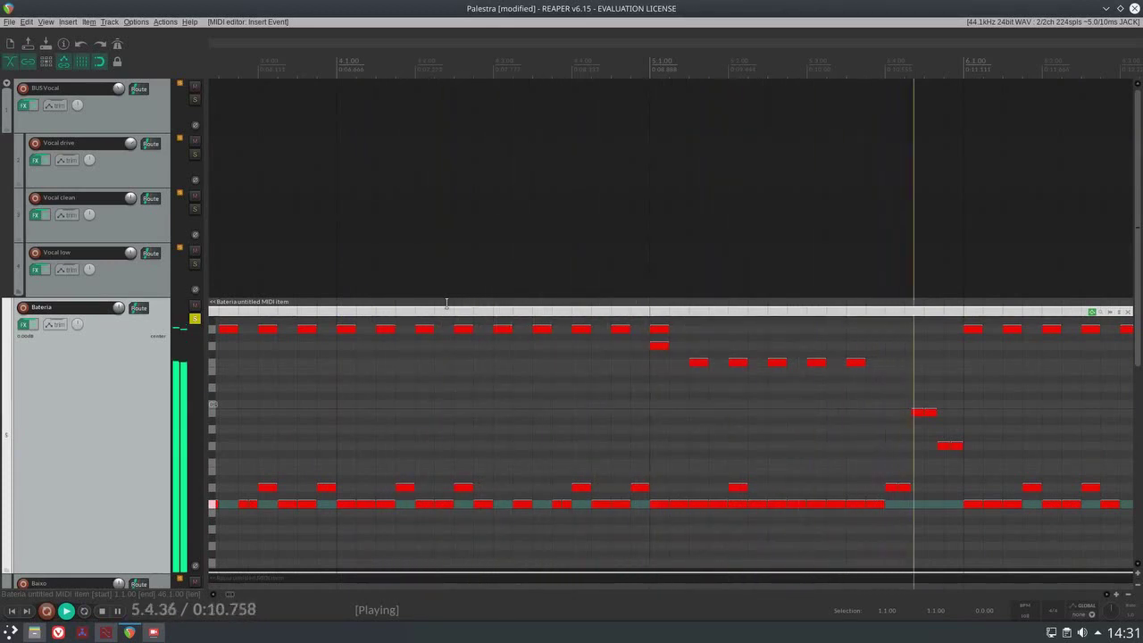
key("space")
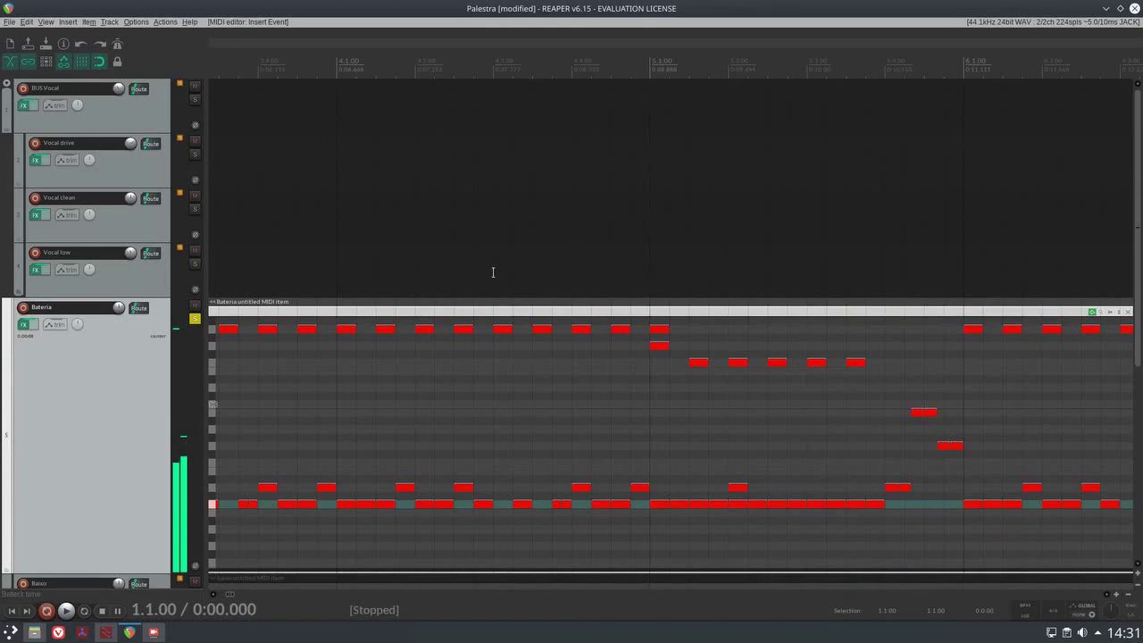
Check the Bateria track's FX chain, close it, and examine the drum notes across the whole MIDI item.
scroll(492, 271, "down", 3)
scroll(554, 391, "down", 3)
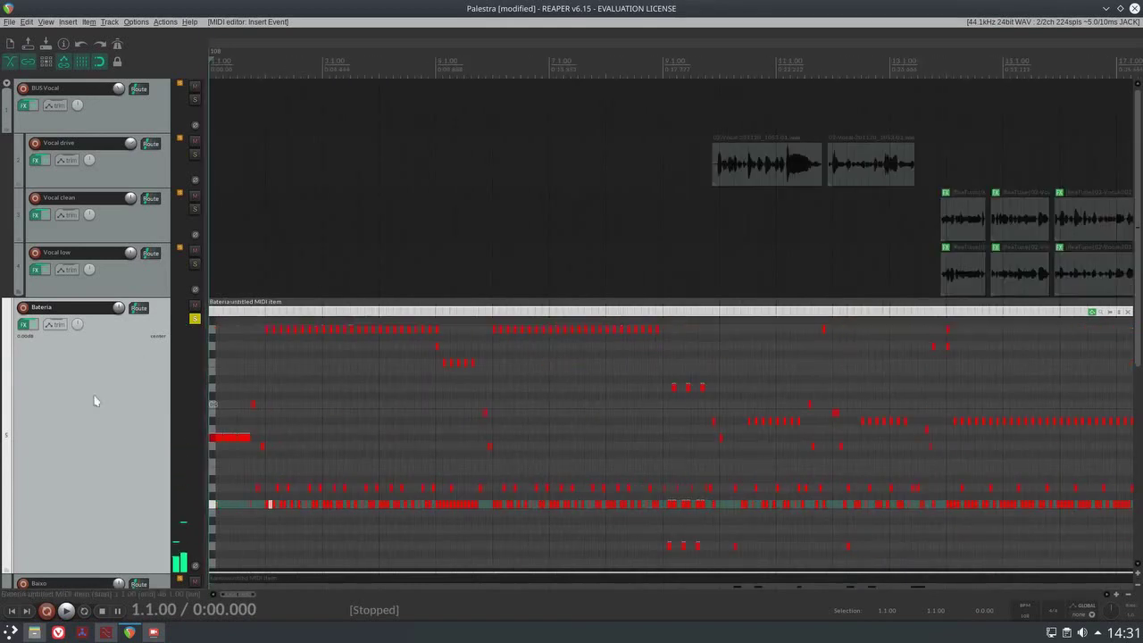
mouse_move(25, 327)
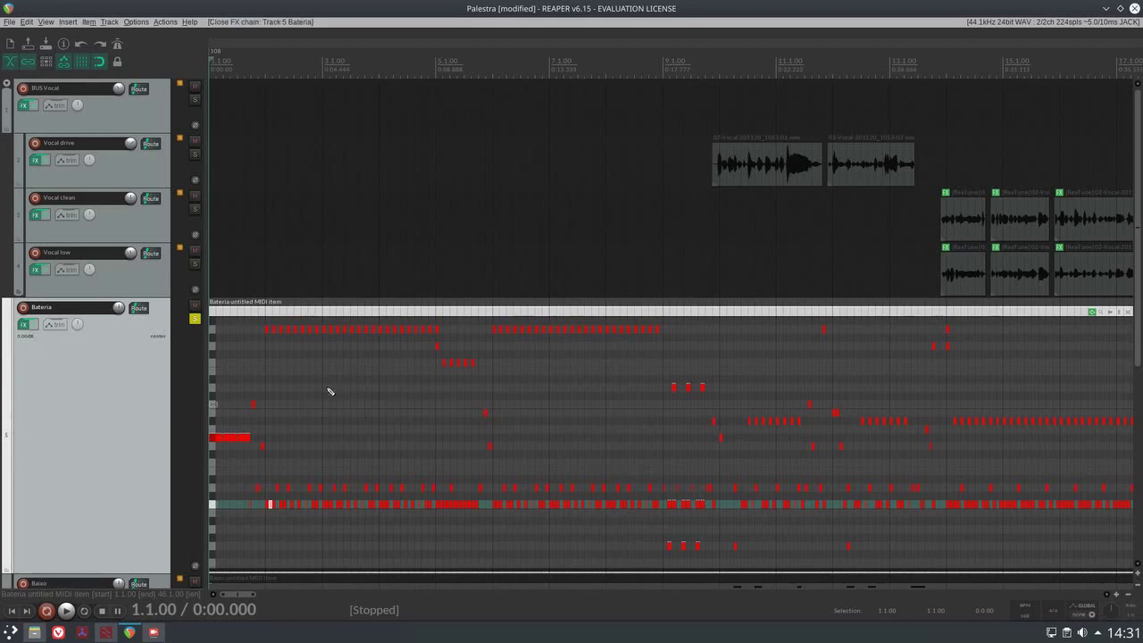
scroll(304, 398, "up", 3)
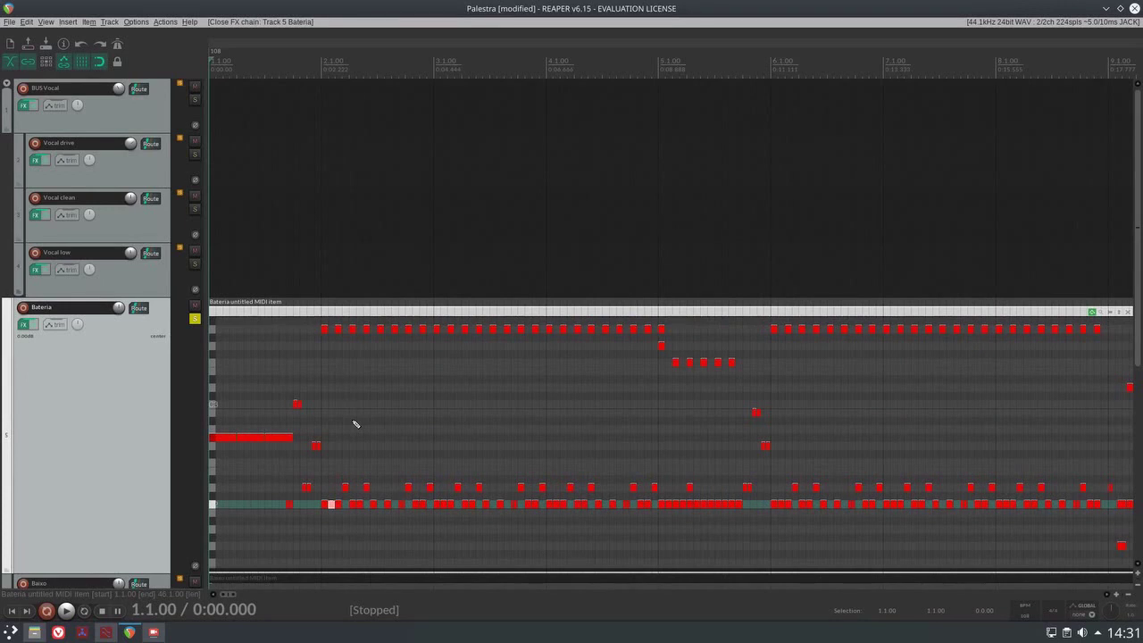
scroll(355, 424, "down", 4)
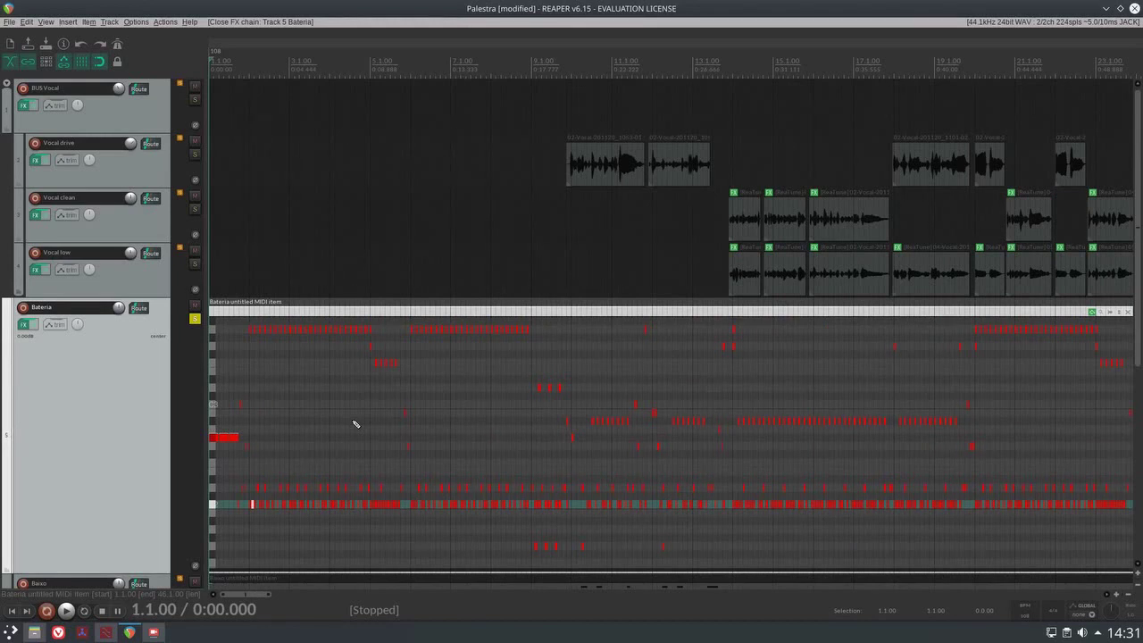
scroll(355, 425, "down", 3)
scroll(354, 424, "up", 1)
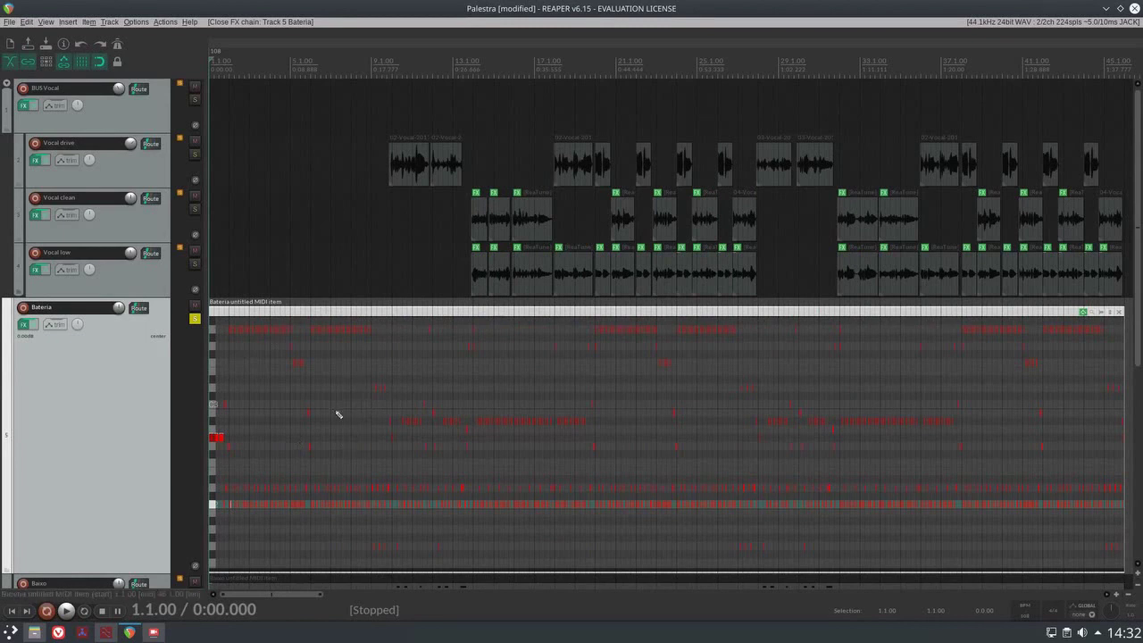
scroll(327, 393, "up", 6)
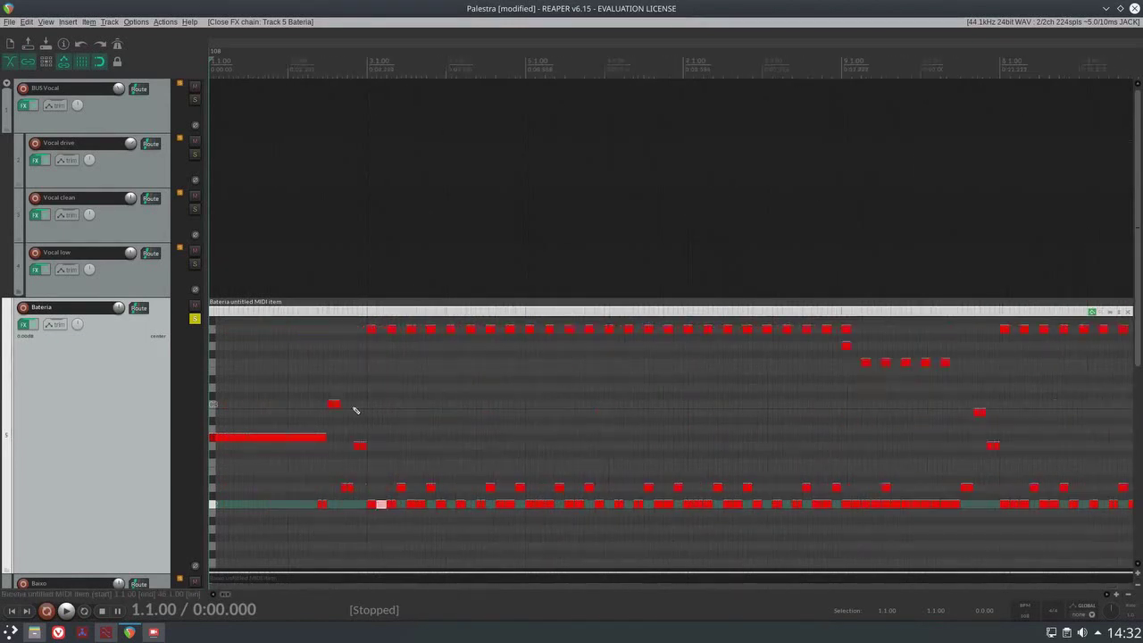
scroll(594, 409, "down", 4)
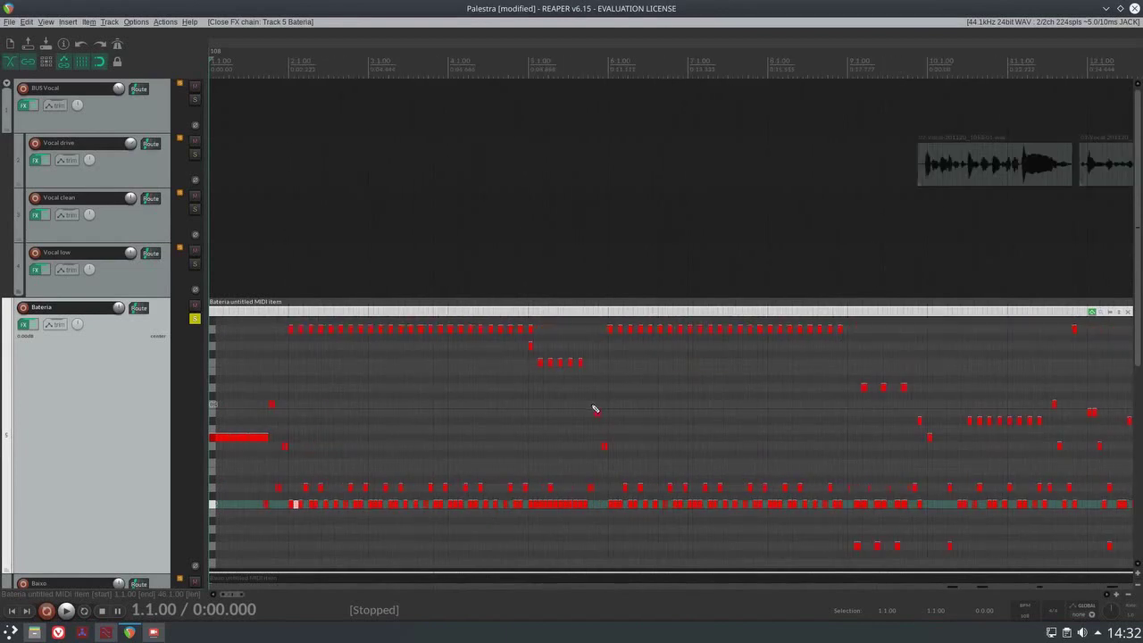
Unsolo the Bateria track and shrink it to its minimum height.
left_click(194, 318)
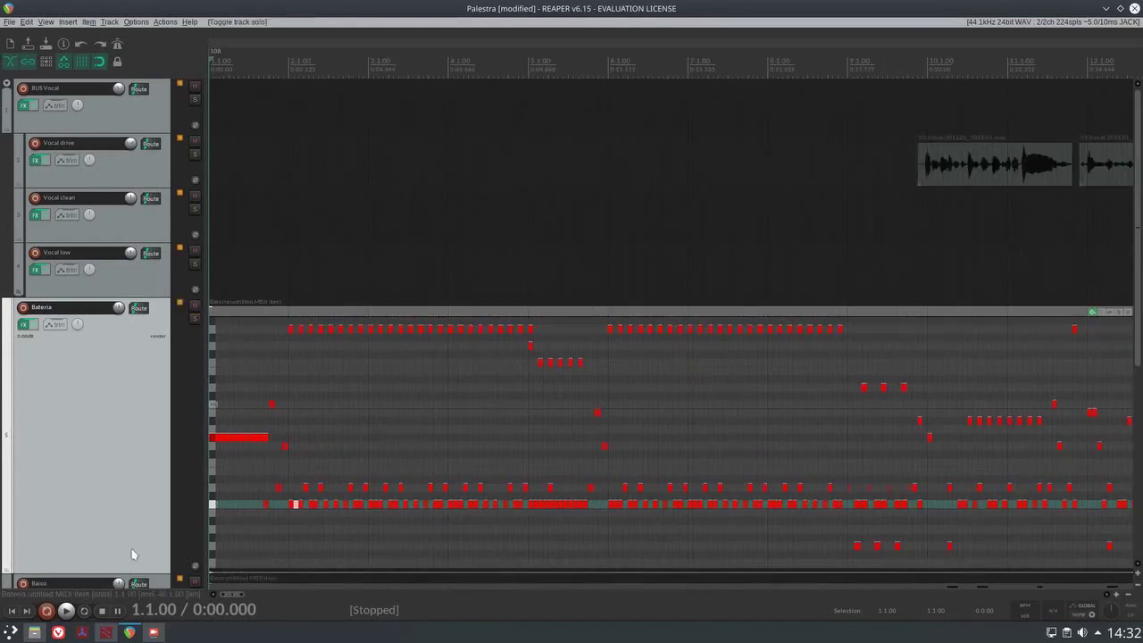
left_click_drag(139, 577, 138, 310)
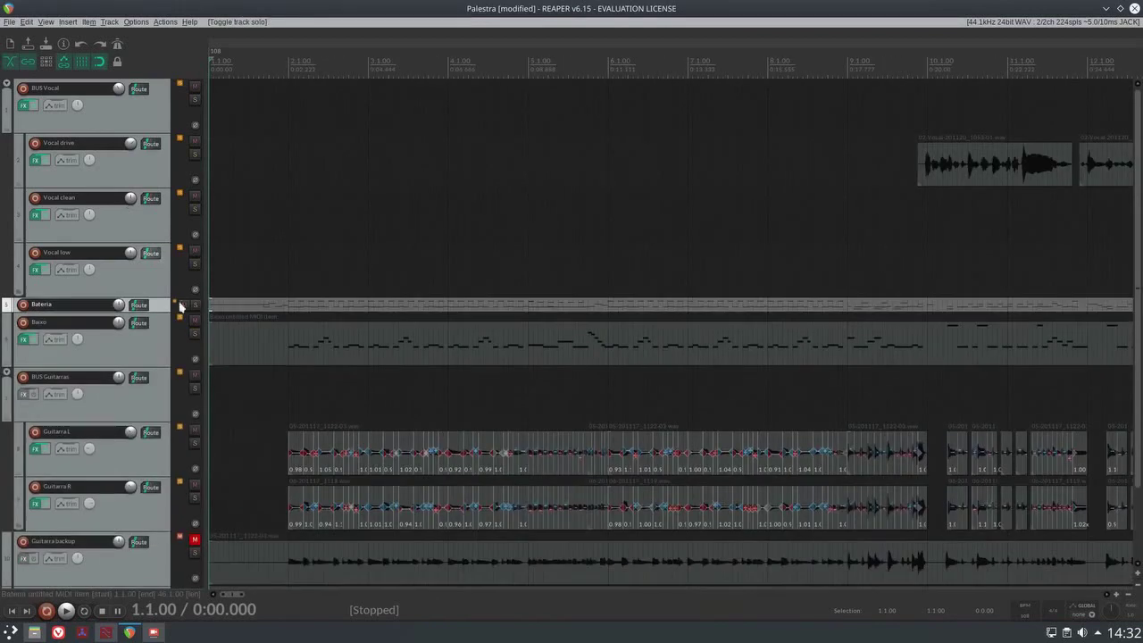
Enlarge the Baixo track, open its MIDI item in the inline editor and solo the track.
left_click(159, 352)
left_click(222, 345)
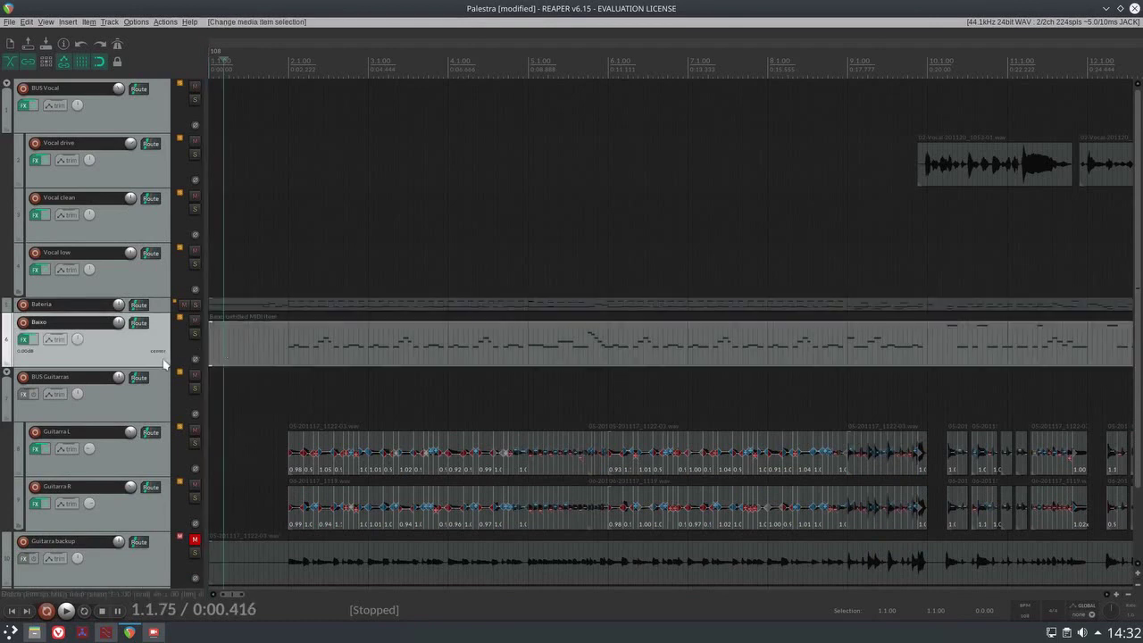
key("grave")
left_click(195, 333)
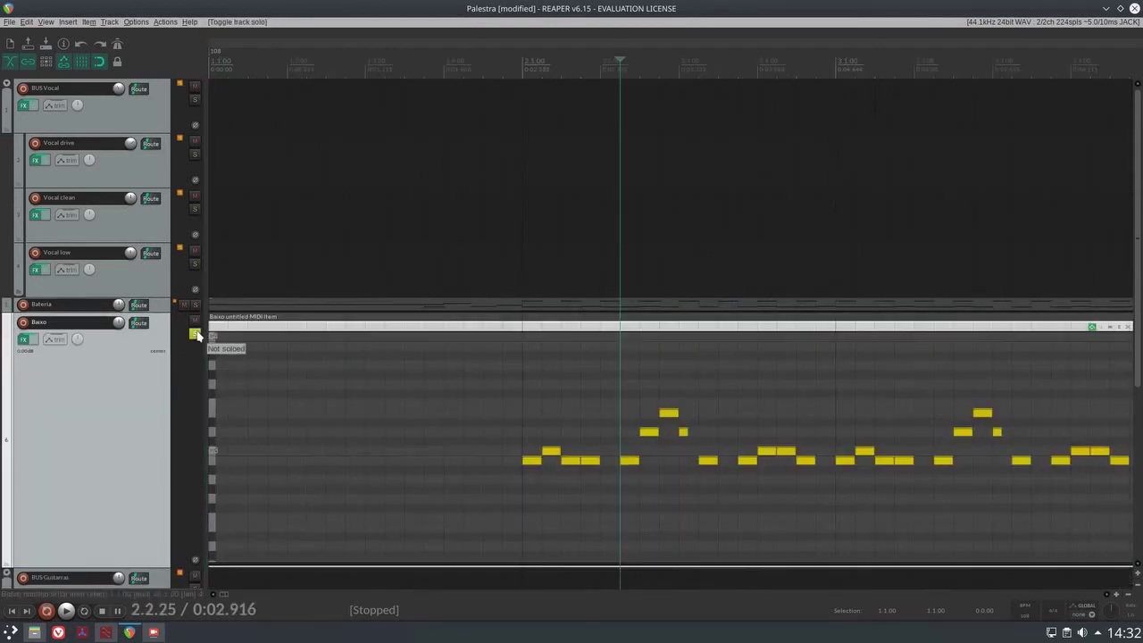
Audition the opening bass notes of bar 2 one by one in the Baixo item.
left_click(532, 461)
left_click(551, 451)
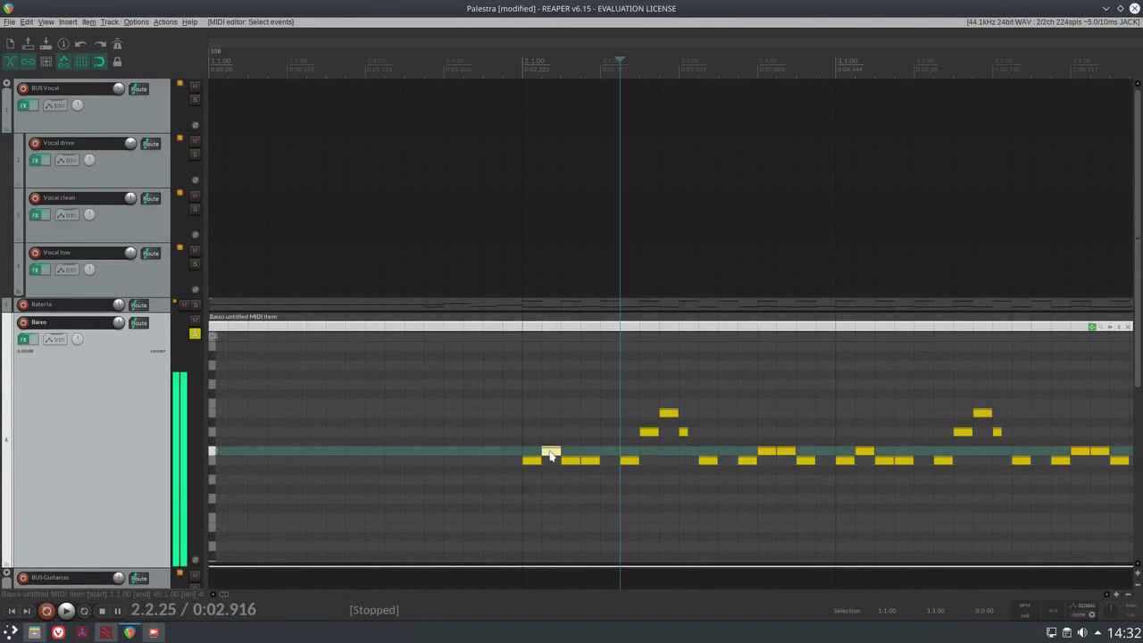
left_click(566, 462)
left_click(588, 462)
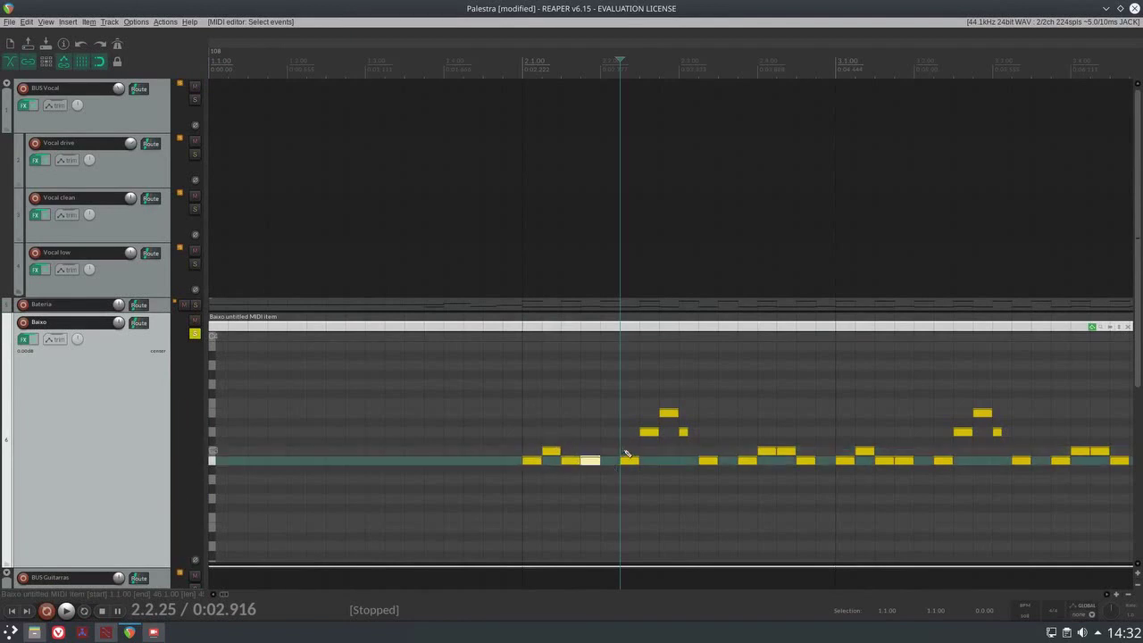
left_click(651, 434)
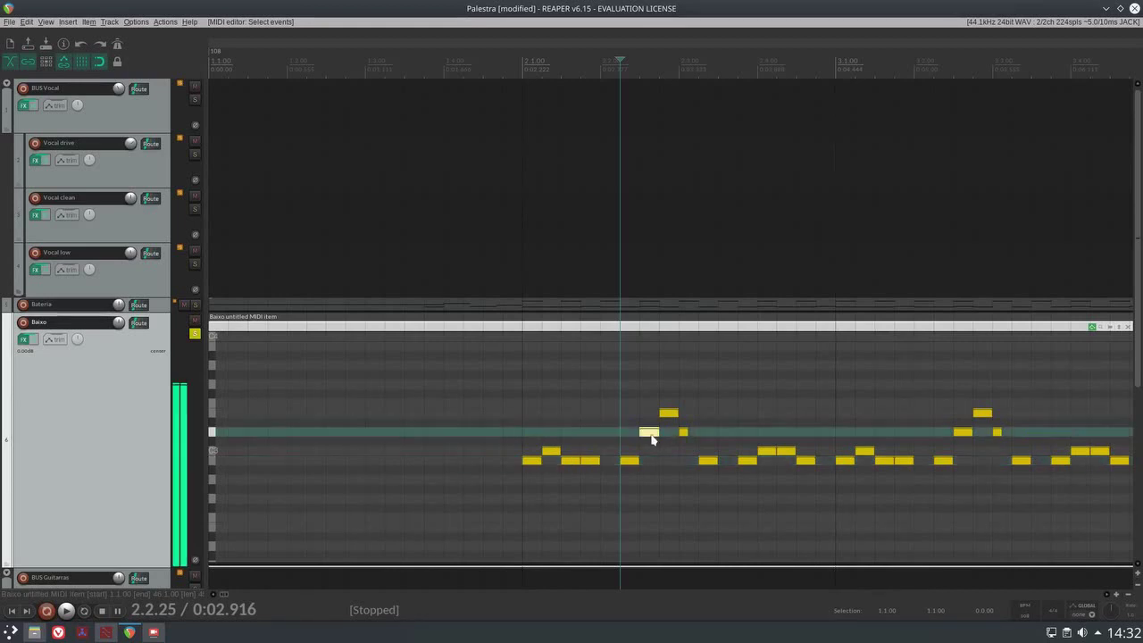
left_click(668, 415)
left_click(683, 432)
left_click(706, 462)
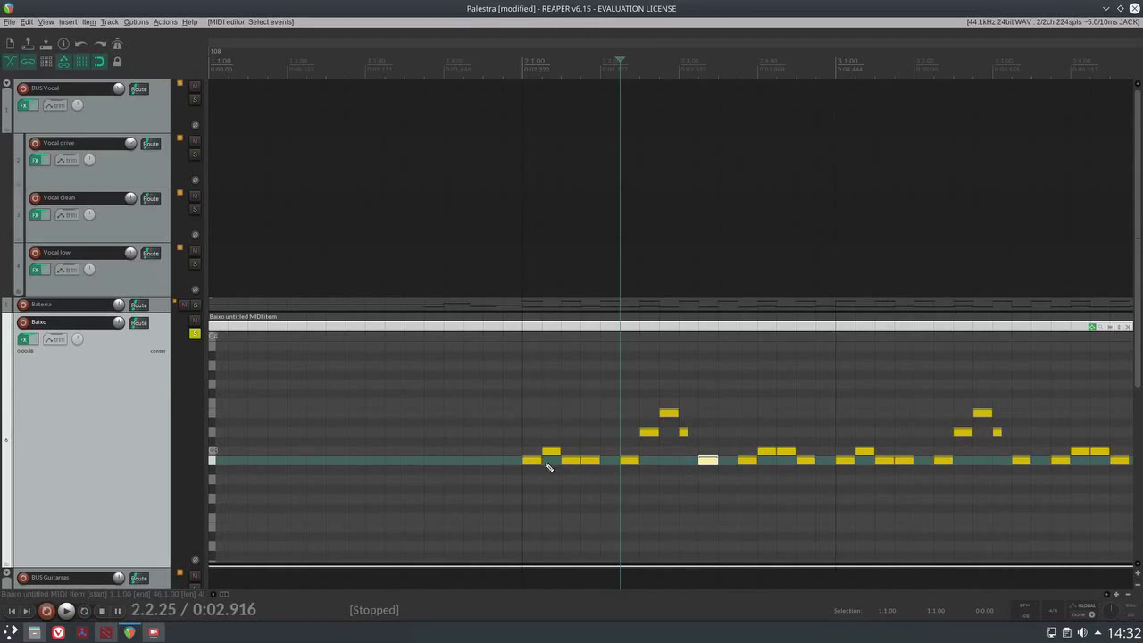
Try adjusting the edge of the low bass note after bar 2's high figure, and audition the short note before it.
scroll(586, 467, "down", 2)
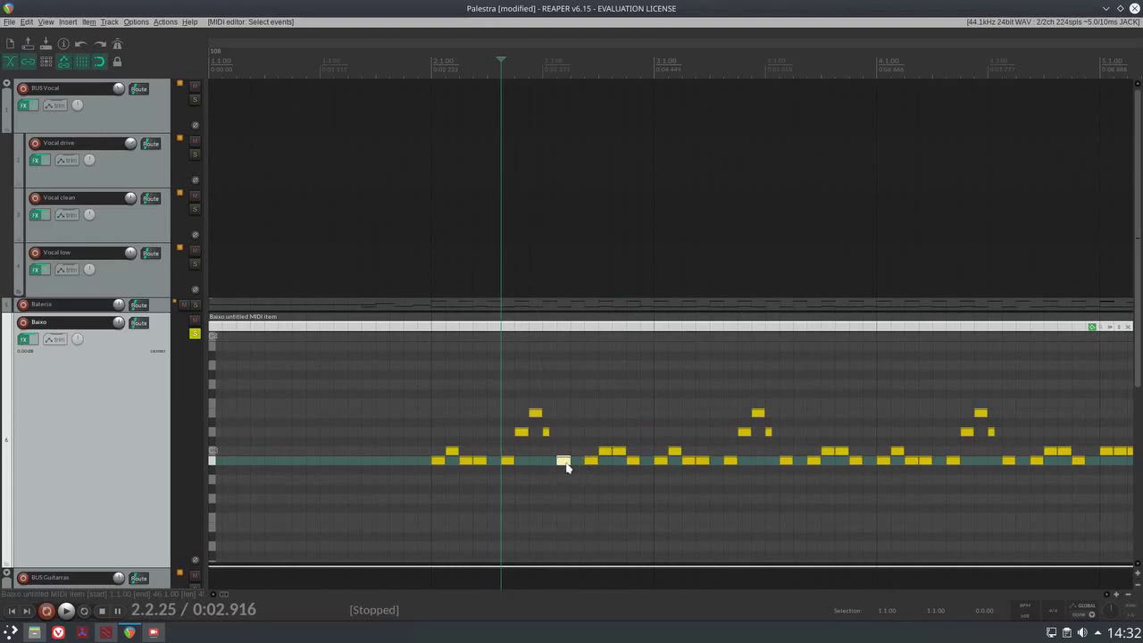
mouse_move(564, 460)
left_mouse_down()
mouse_move(586, 462)
mouse_move(570, 464)
left_mouse_up()
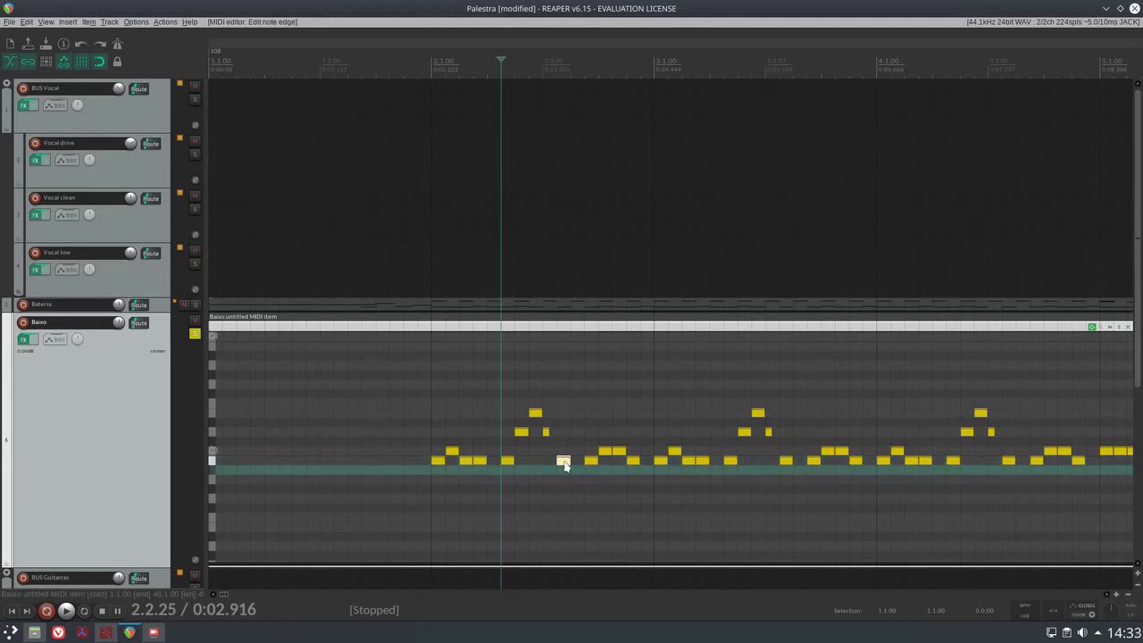
left_click(545, 432)
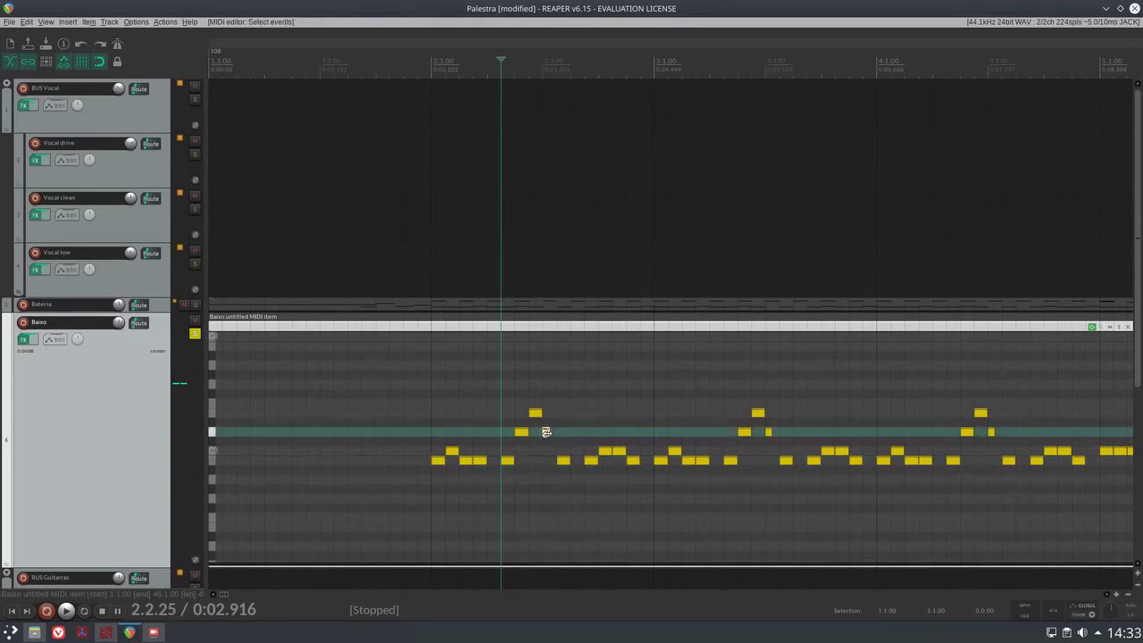
Play the soloed bass part from the start of bar 2 to the beginning of bar 6, and stop playback.
scroll(547, 432, "down", 8)
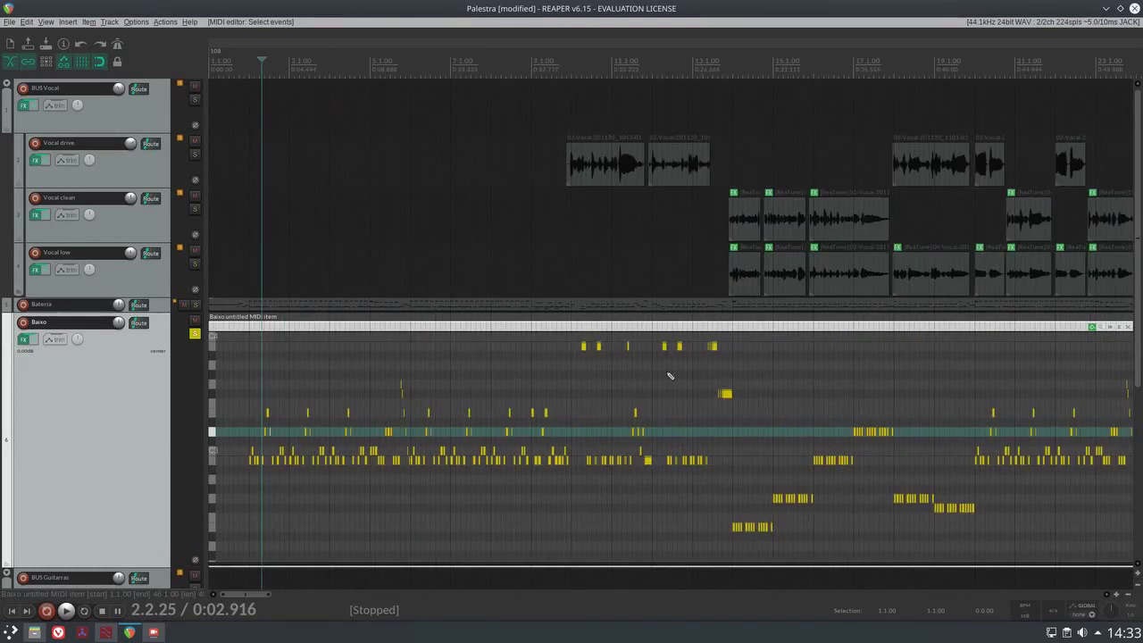
scroll(635, 394, "up", 8)
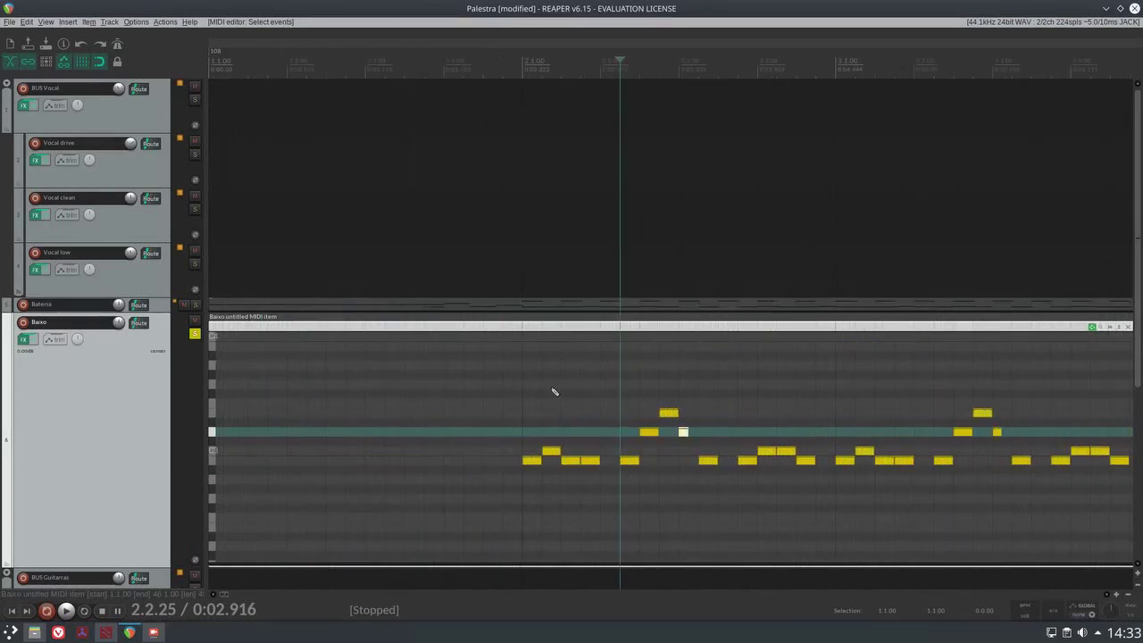
left_click(522, 66)
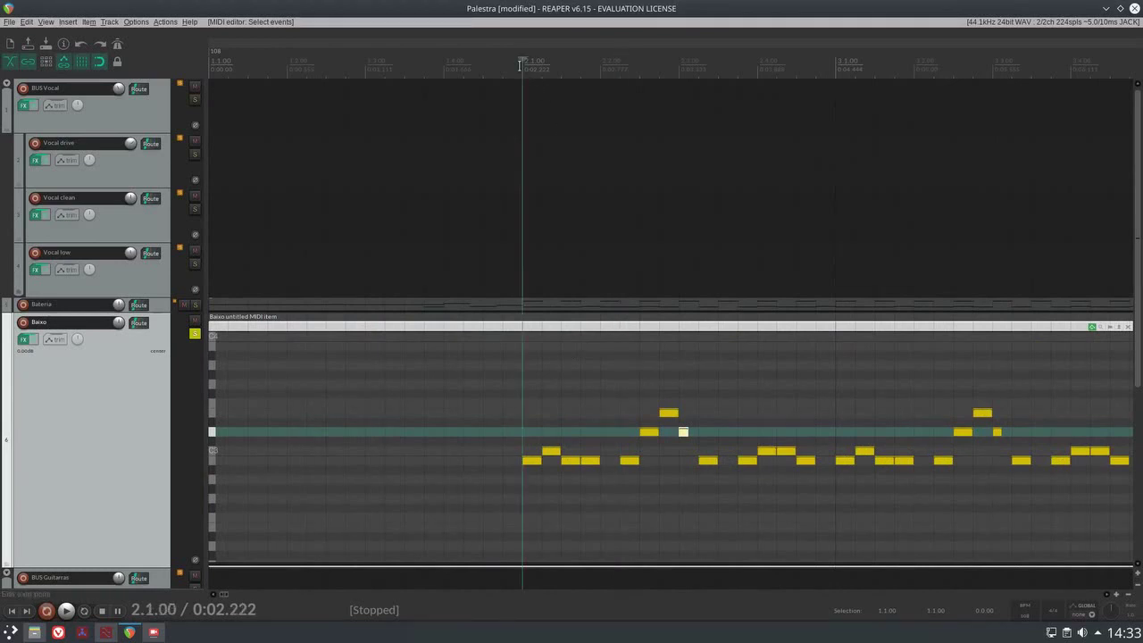
key("space")
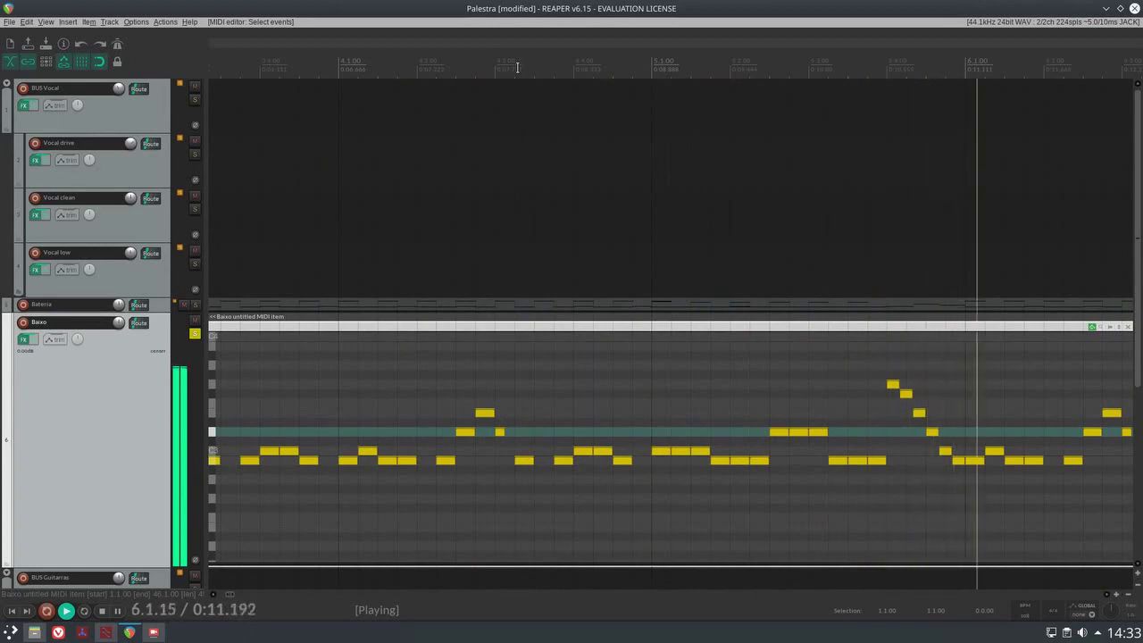
key("space")
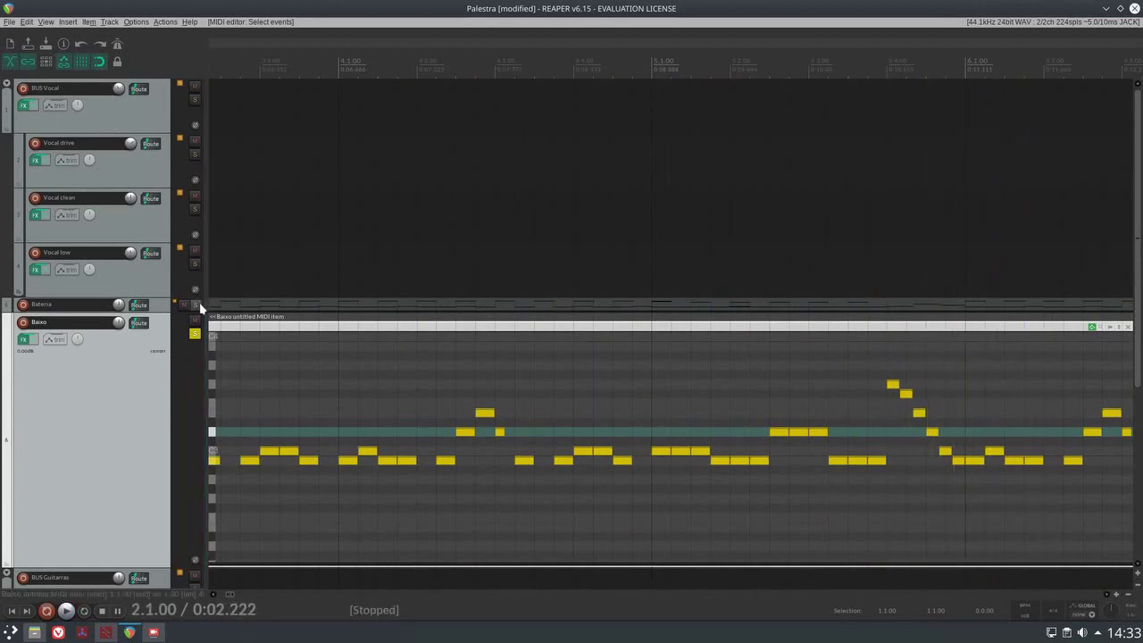
Solo the Bateria track alongside Baixo, play both parts together from bar 2, and stop playback.
left_click(196, 305)
scroll(490, 317, "down", 3)
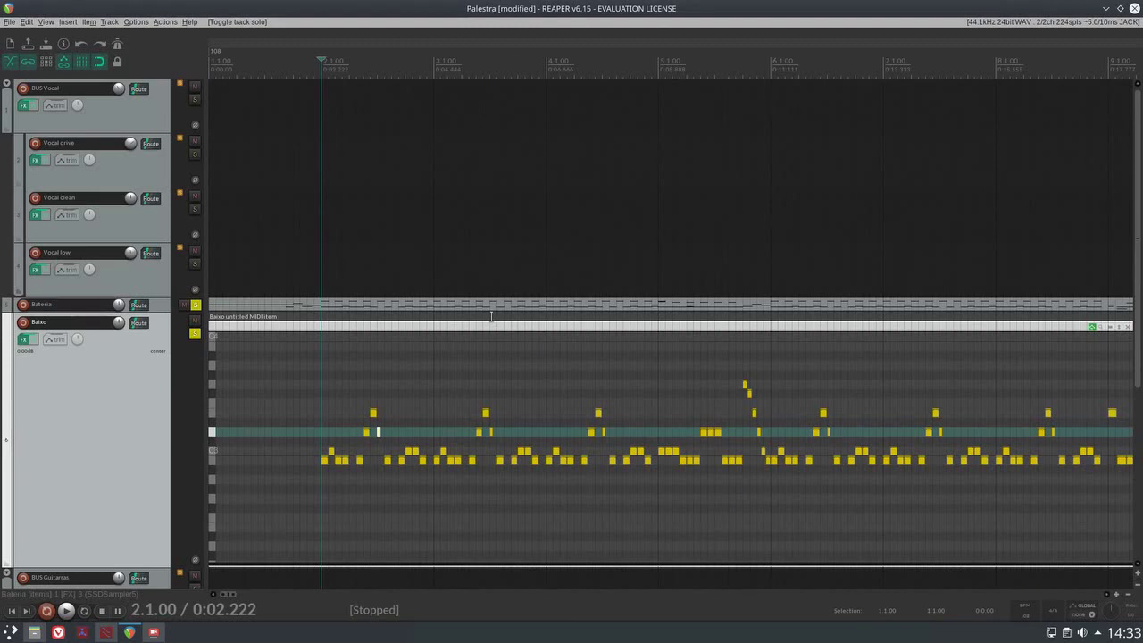
key("space")
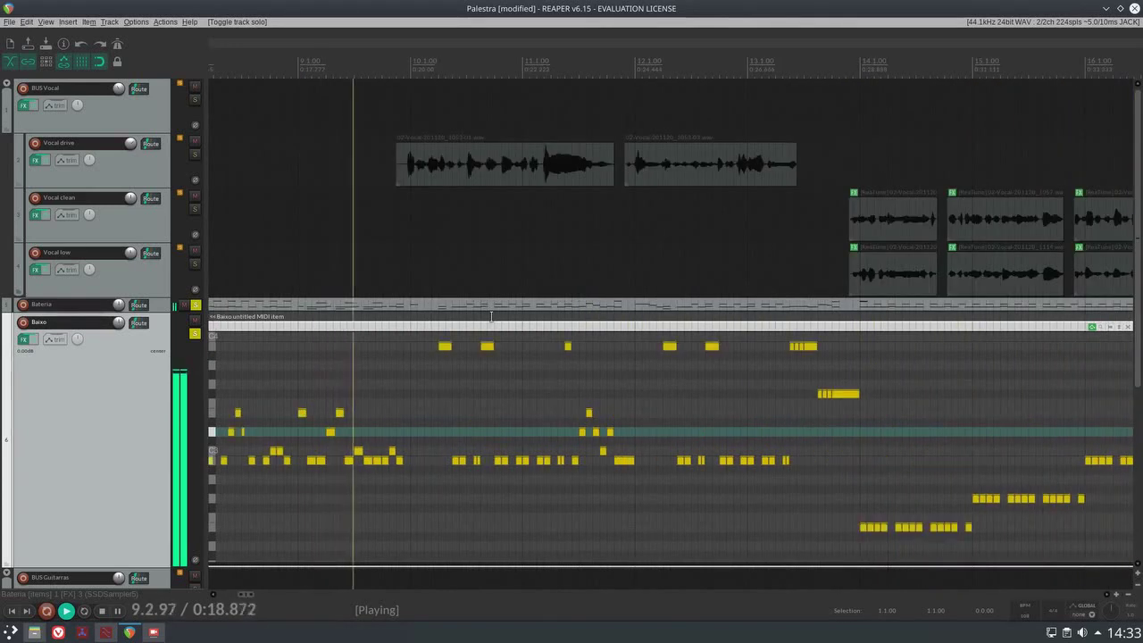
key("space")
Return the edit cursor to the project start and check the project tempo.
scroll(744, 448, "down", 6)
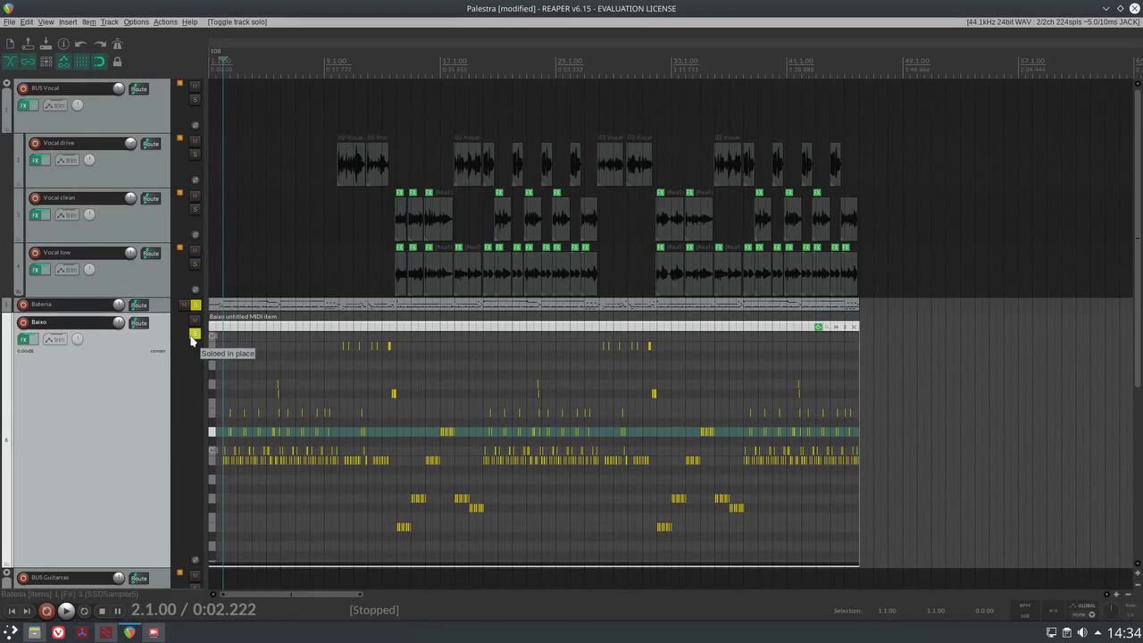
key("Home")
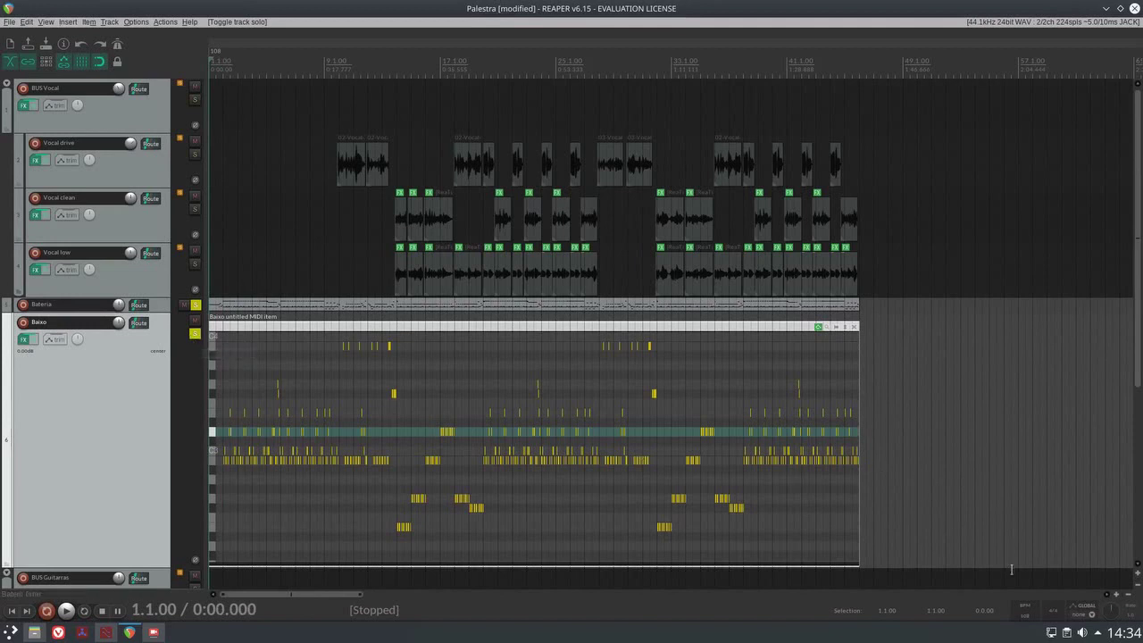
left_click(1032, 618)
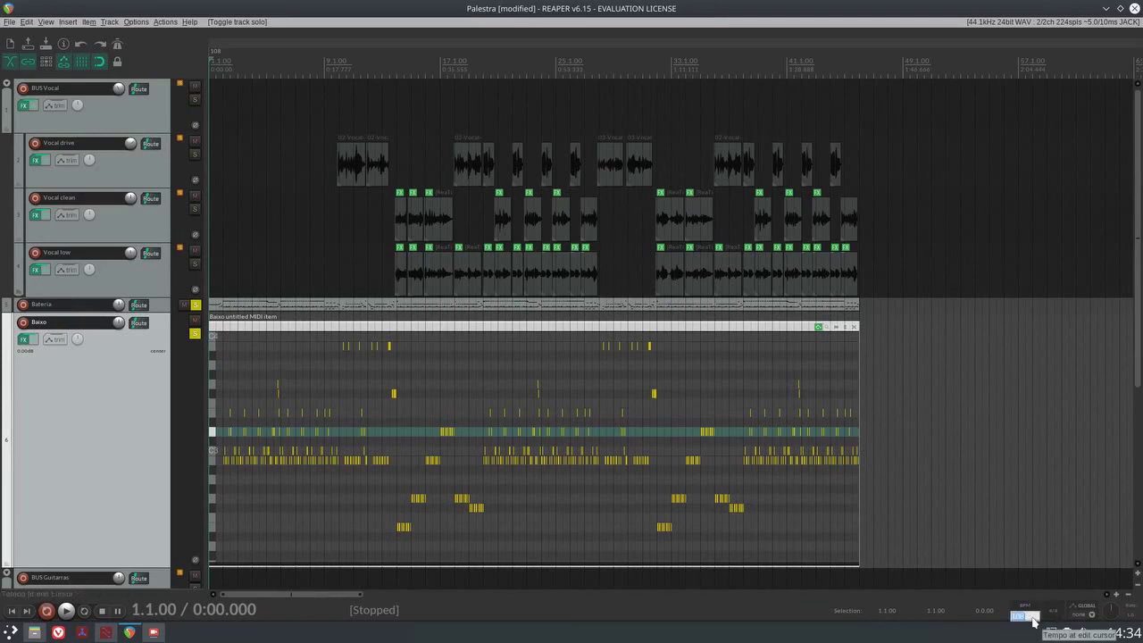
key("Escape")
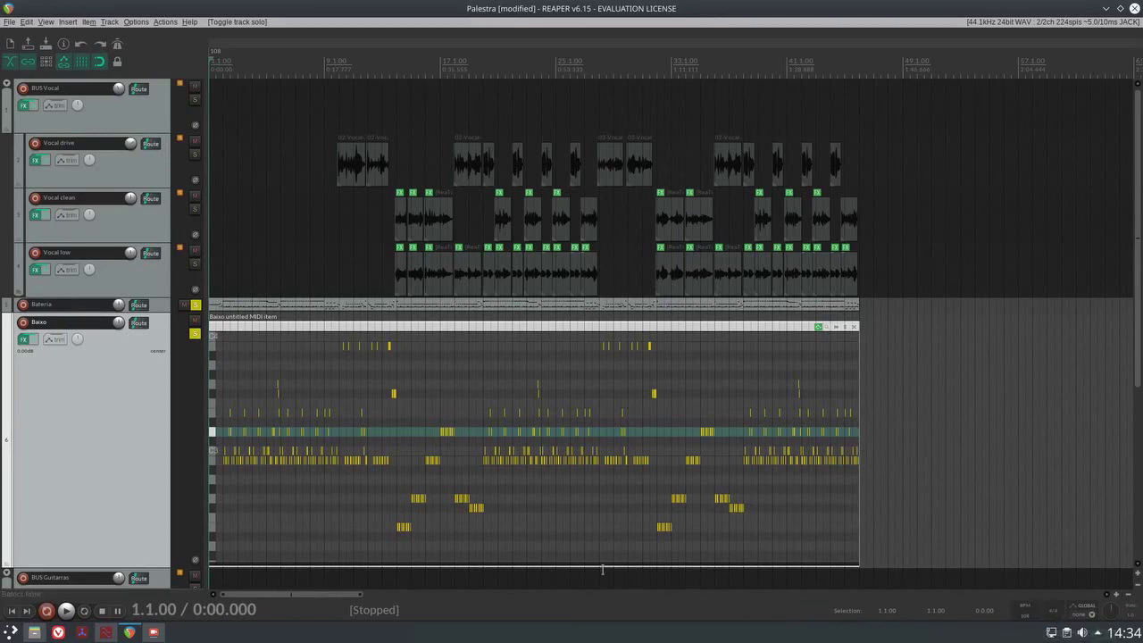
Shrink the Baixo track to its minimum height and look over the whole arrangement.
scroll(356, 483, "up", 5)
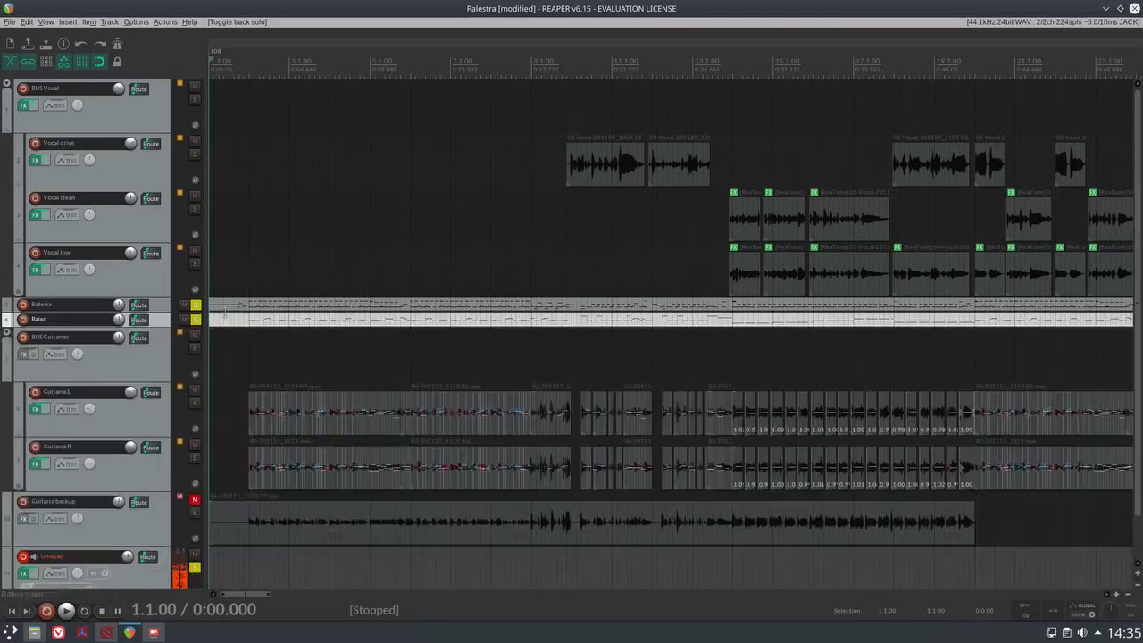
left_click_drag(159, 570, 158, 327)
scroll(318, 311, "down", 5)
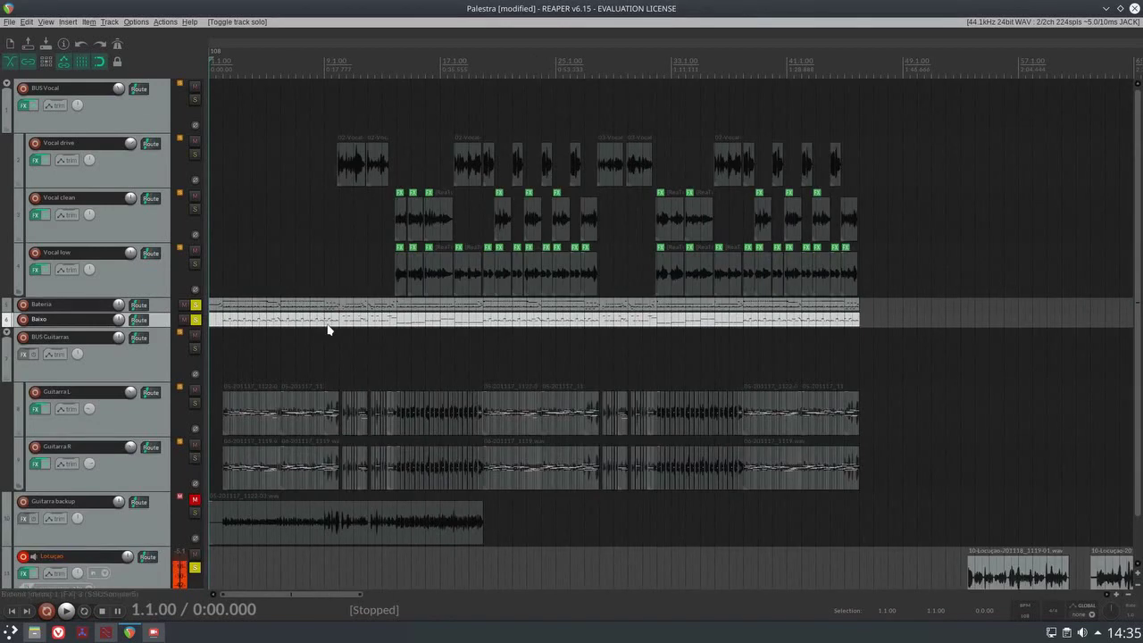
scroll(328, 348, "up", 3)
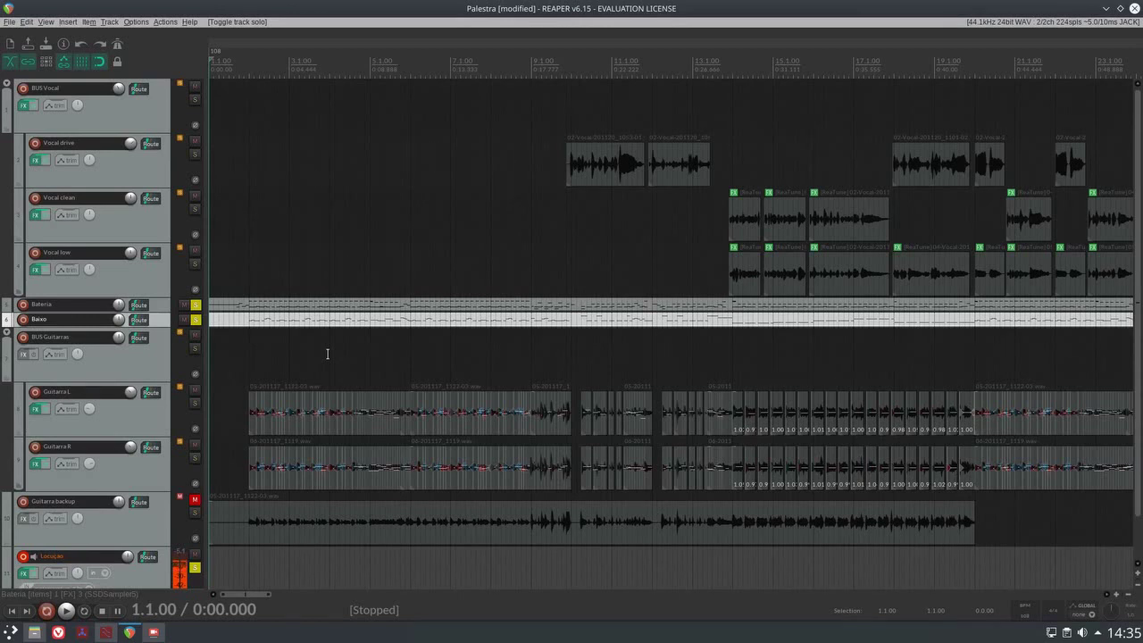
Place the edit cursor at the start of bar 2 and enlarge the Baixo track to examine its opening notes.
left_click(251, 323)
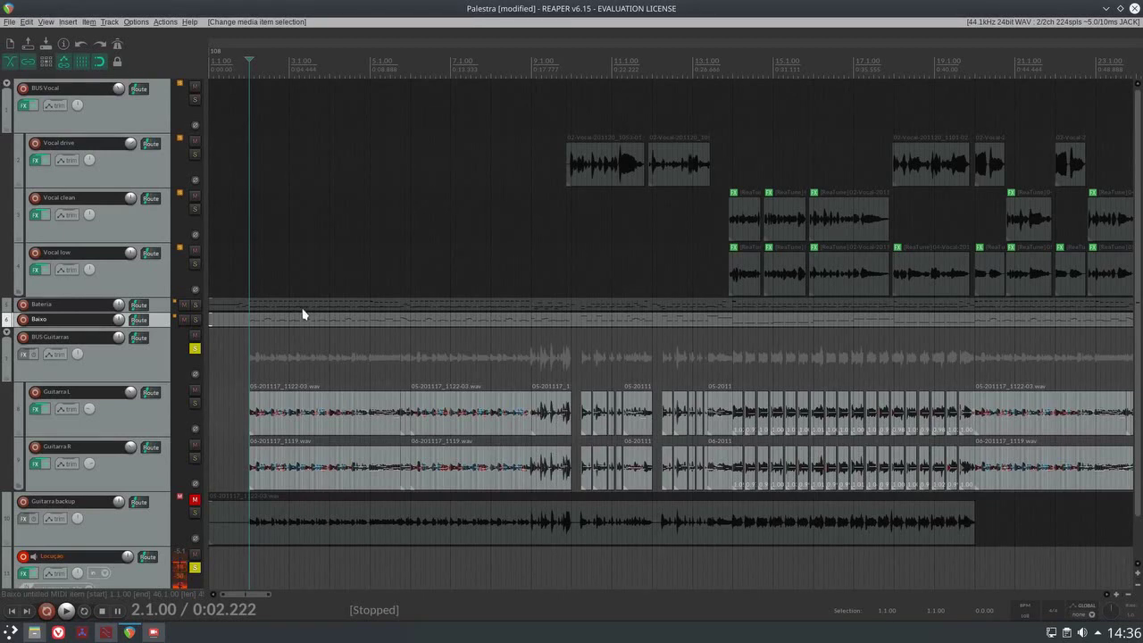
left_click_drag(148, 328, 153, 534)
scroll(539, 473, "up", 5)
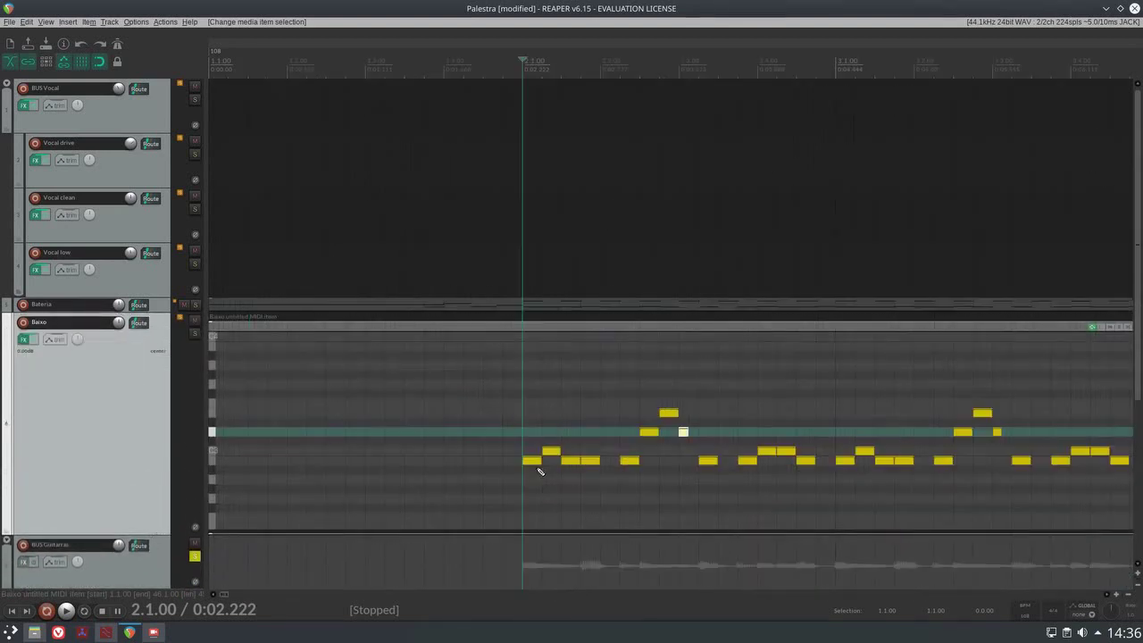
left_click(683, 432)
left_click_drag(551, 450, 575, 401)
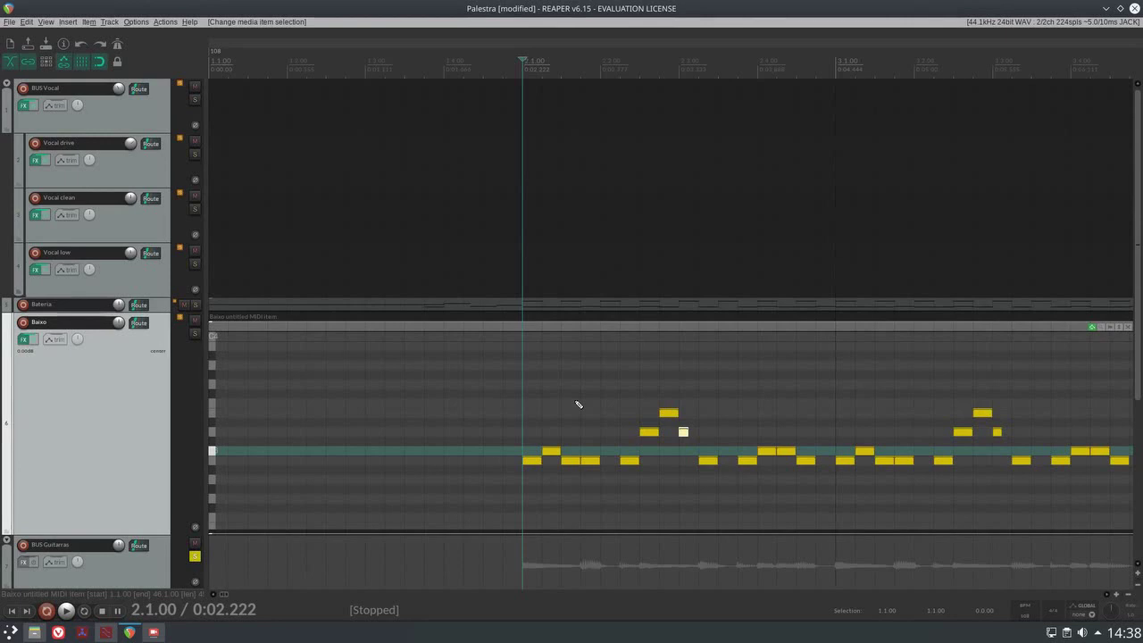
Try moving the first four bass notes to the start of bar 1, one semitone lower, and pasting a copy at bar 2.
scroll(579, 405, "down", 6)
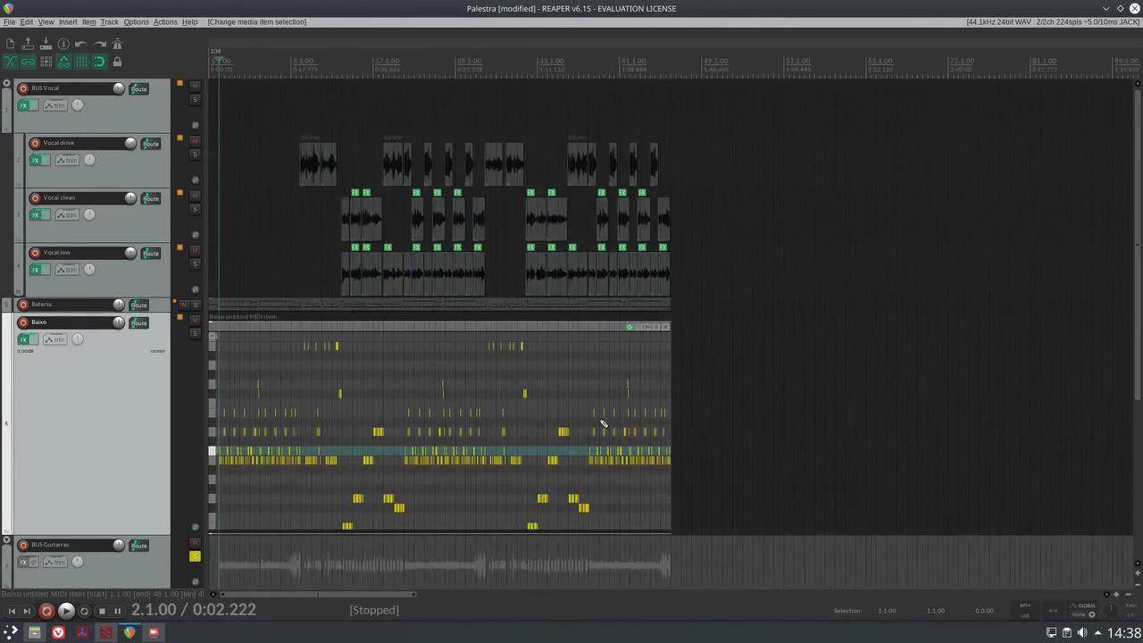
scroll(600, 425, "up", 6)
left_click_drag(496, 386, 259, 474)
key("ctrl+c")
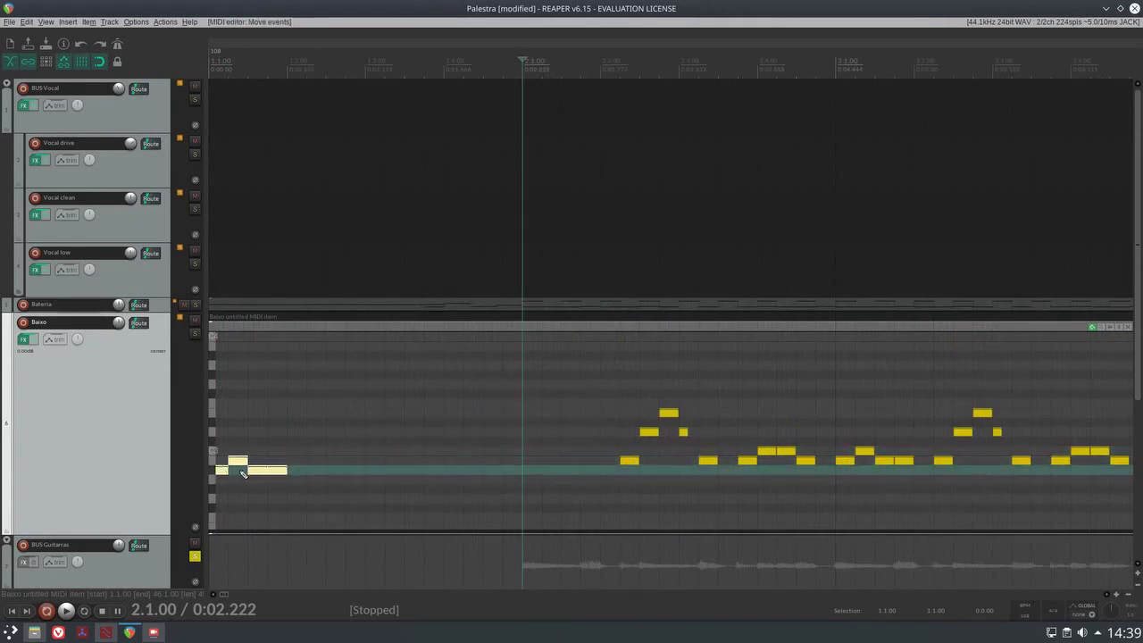
key("ctrl+v")
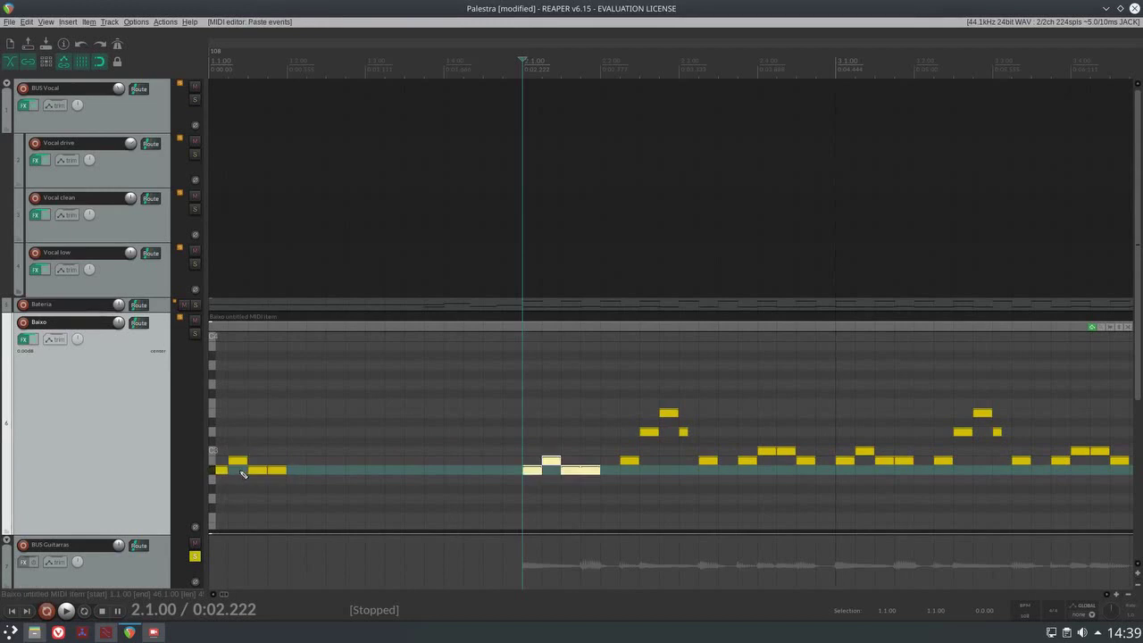
Undo the pasted bass notes and the move of the first four notes.
key("ctrl+z")
key("ctrl+v")
key("ctrl+z")
key("ctrl+z")
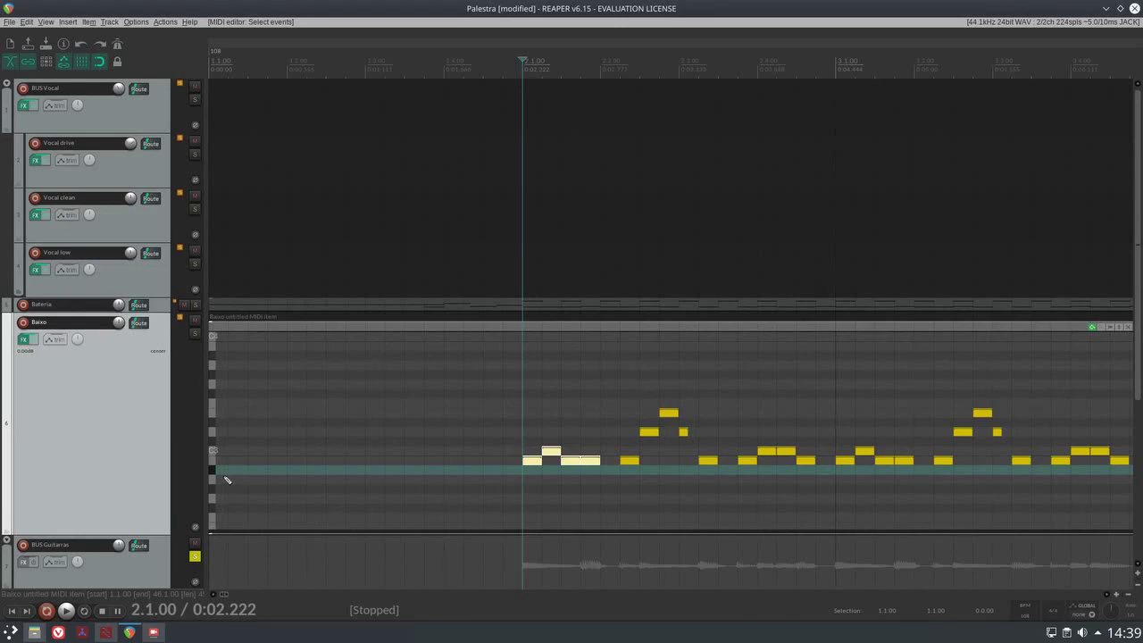
Shrink the Baixo and BUS Guitarras tracks to minimum height and examine the start of the first Guitarra L item.
left_click(177, 537)
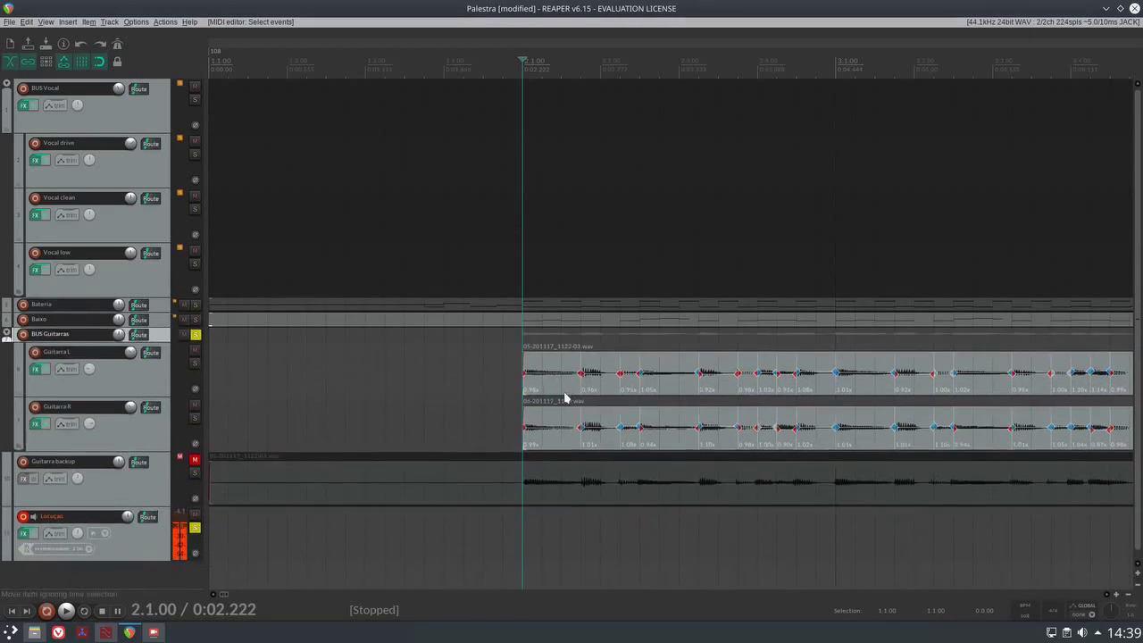
scroll(574, 427, "down", 3)
scroll(563, 411, "up", 2)
left_click(547, 384)
scroll(554, 379, "up", 2)
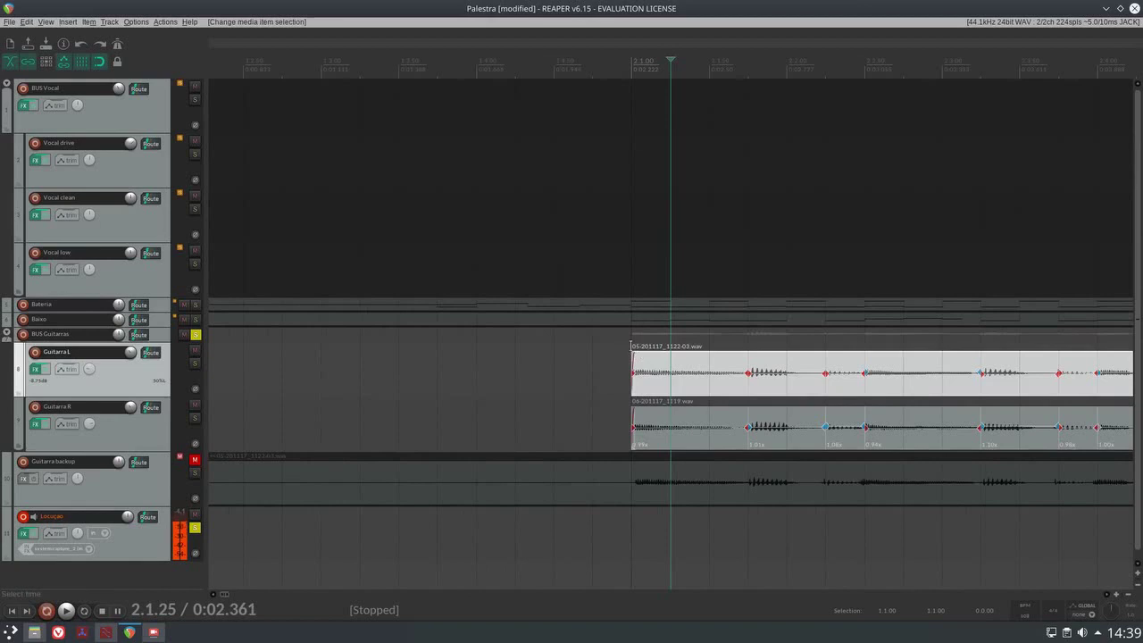
Put the edit cursor back at the start of bar 2 and play the soloed guitars.
left_click(661, 401)
scroll(661, 401, "down", 3)
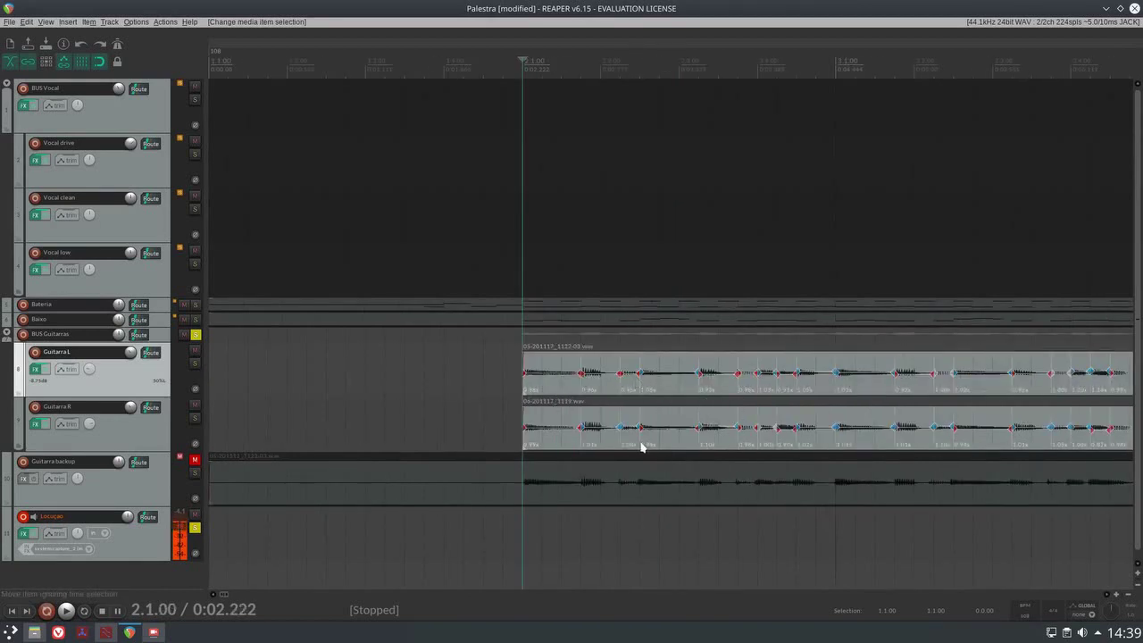
key("space")
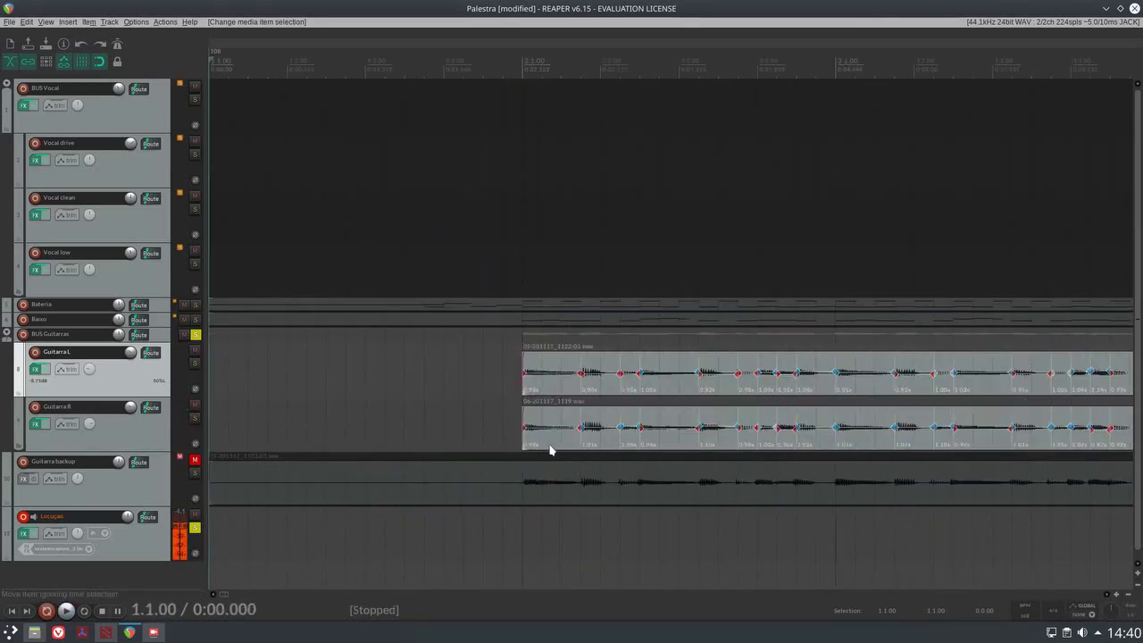
Bypass the FX chains of Guitarra L and Guitarra R, and place the edit cursor at the start of bar 2.
left_click_drag(551, 447, 351, 390)
scroll(351, 391, "up", 3)
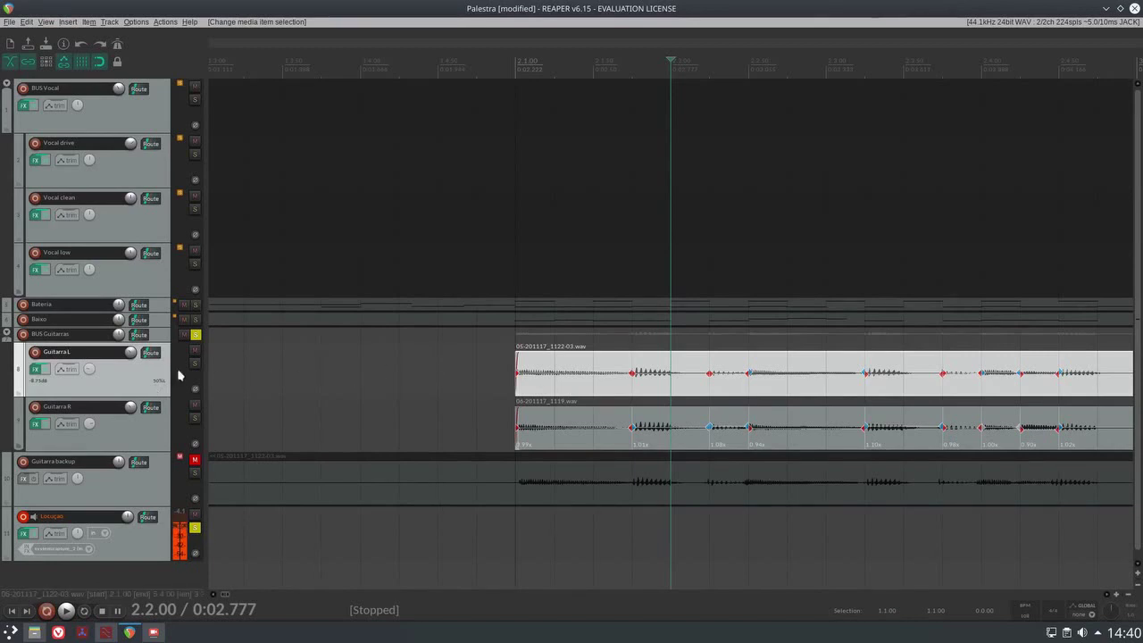
left_click(46, 369)
left_click(48, 423)
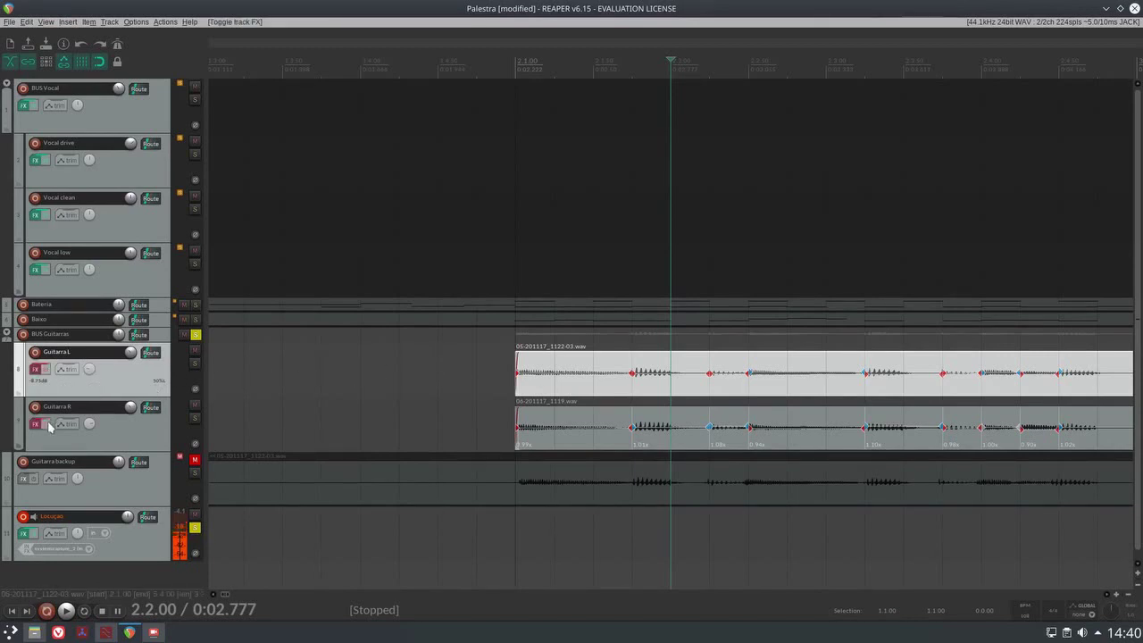
left_click(514, 286)
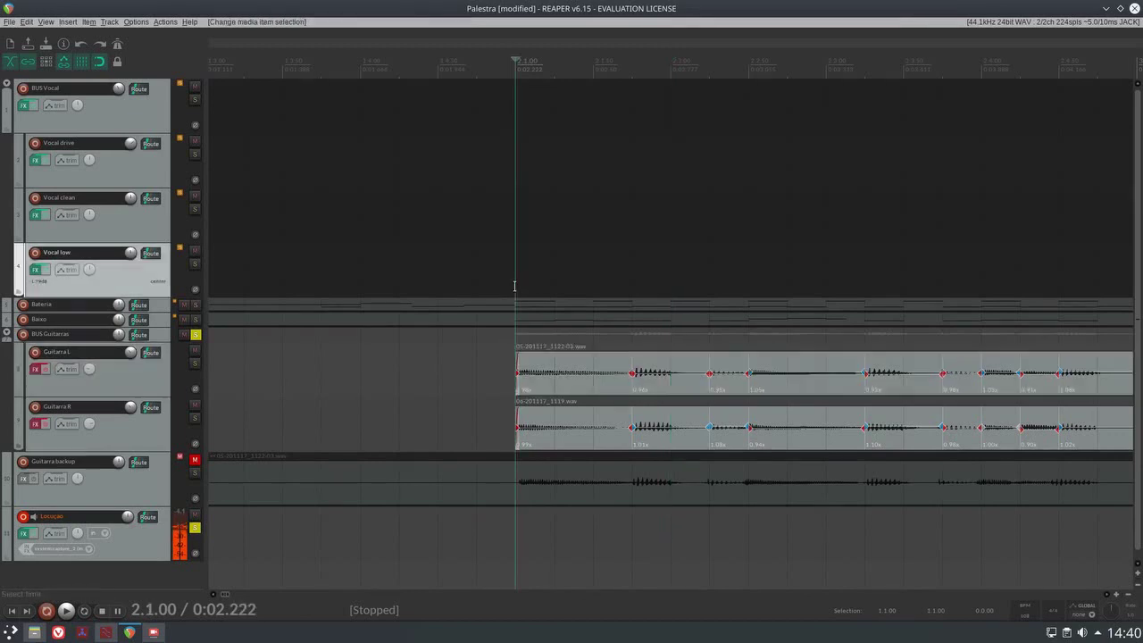
Play the soloed guitars with their FX chains bypassed, then stop playback and toggle the BUS Guitarras solo off and on.
key("space")
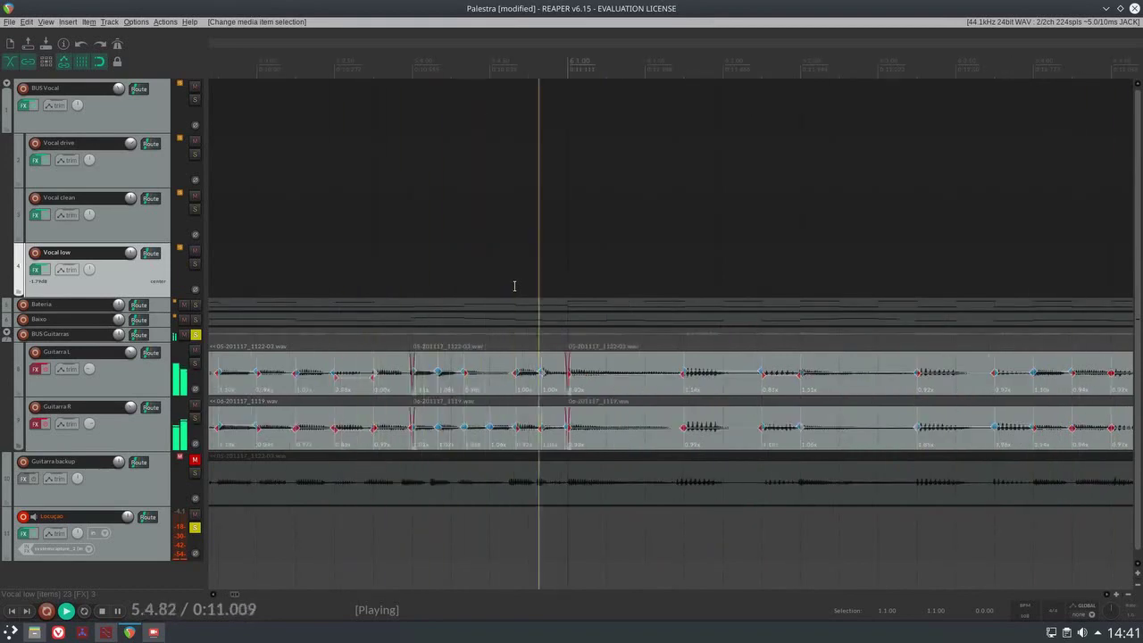
key("space")
left_click(195, 335)
left_click(196, 335)
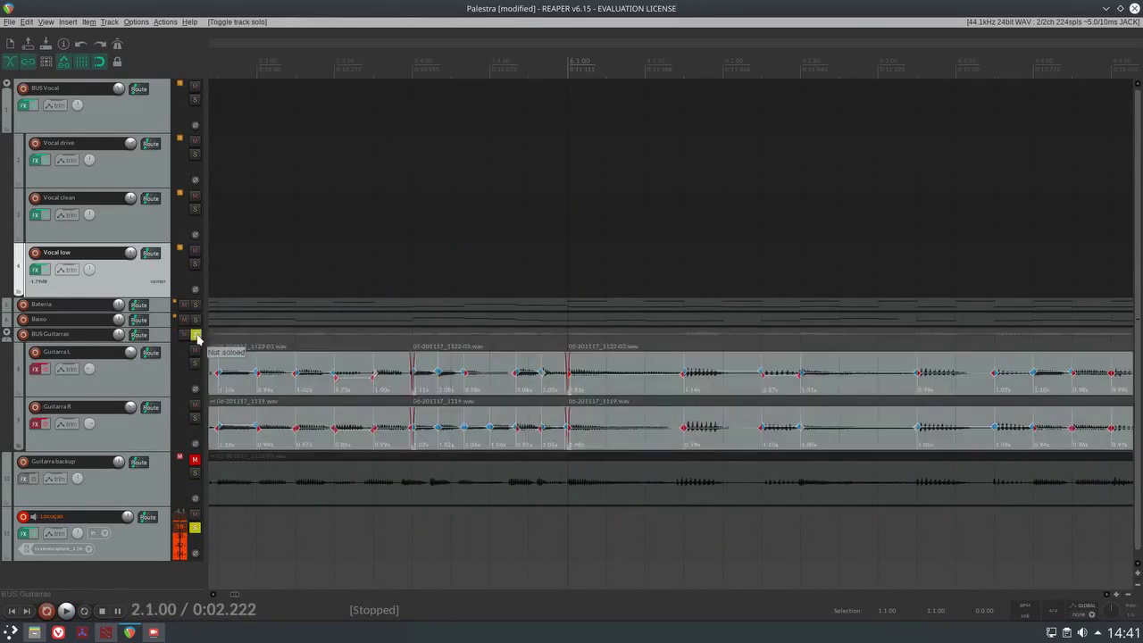
Re-enable the FX chains of Guitarra L and Guitarra R.
left_click(36, 369)
left_click(37, 425)
scroll(462, 390, "down", 5)
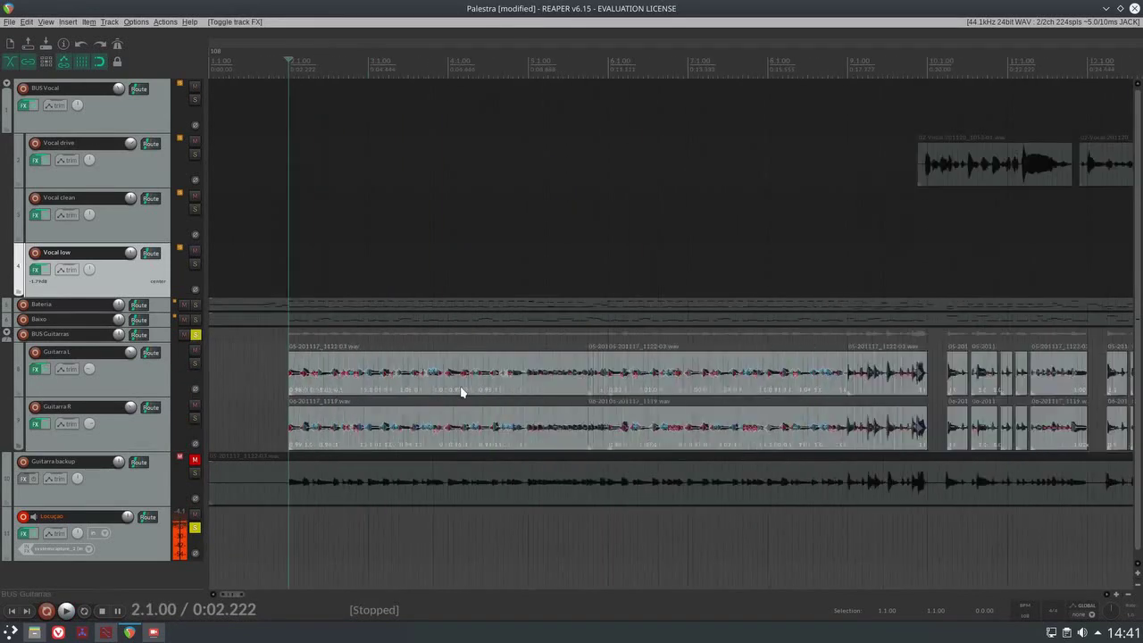
Examine the first Guitarra L item's stretch markers against the grid, placing the edit cursor at 2.1.00, 2.1.75, 2.2.25 and 2.2.50.
scroll(462, 390, "up", 5)
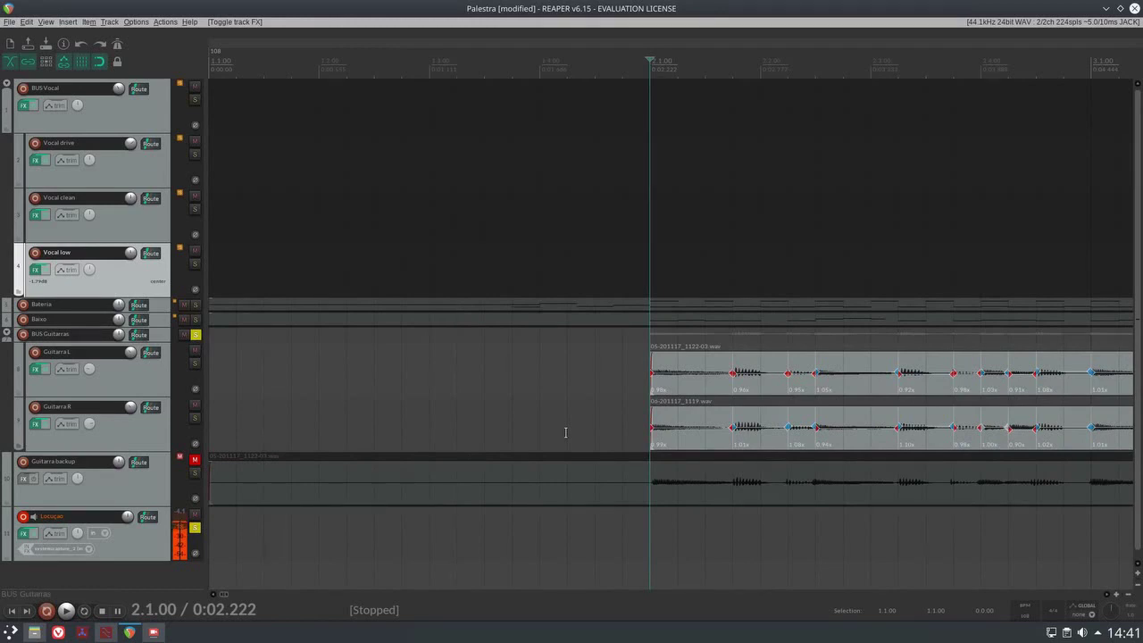
left_click(738, 384)
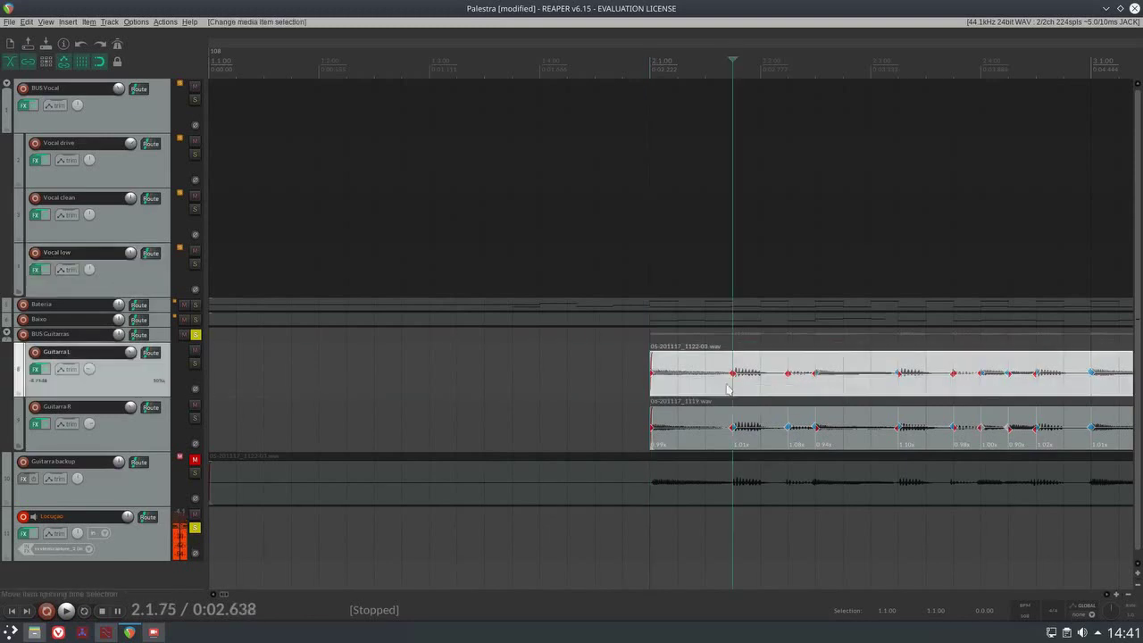
scroll(723, 400, "up", 3)
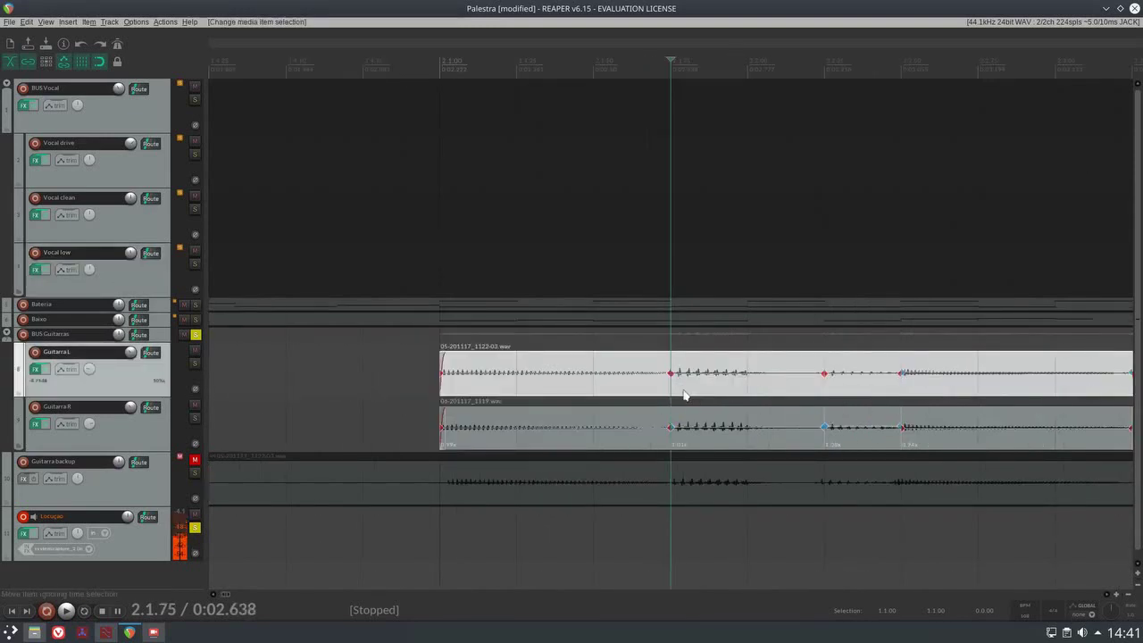
scroll(684, 395, "down", 3)
left_click(556, 376)
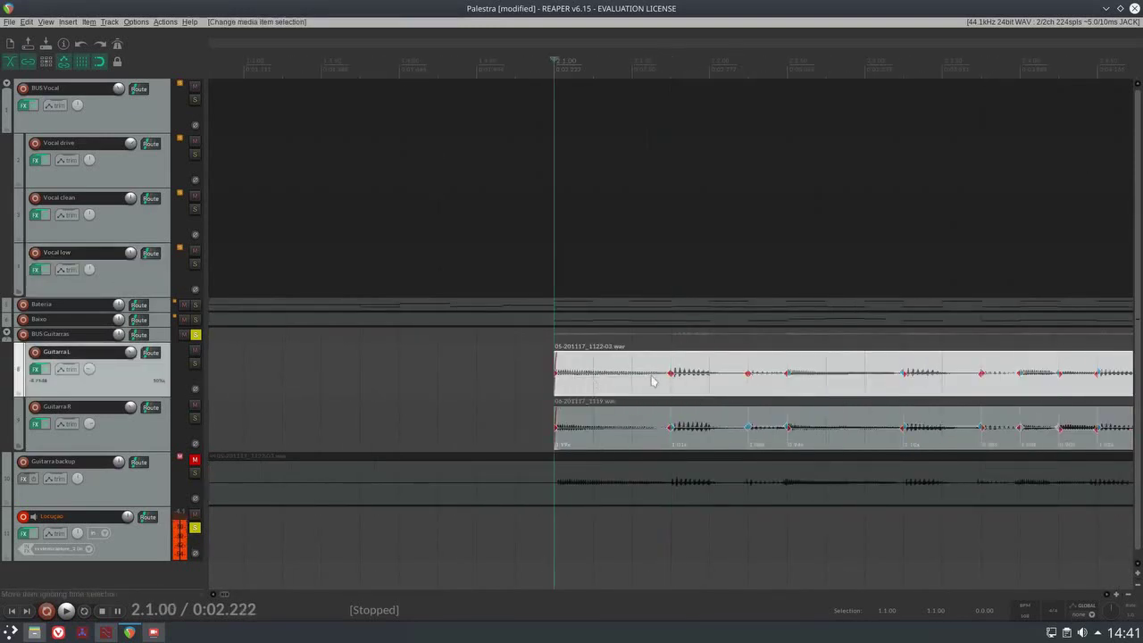
left_click(673, 375)
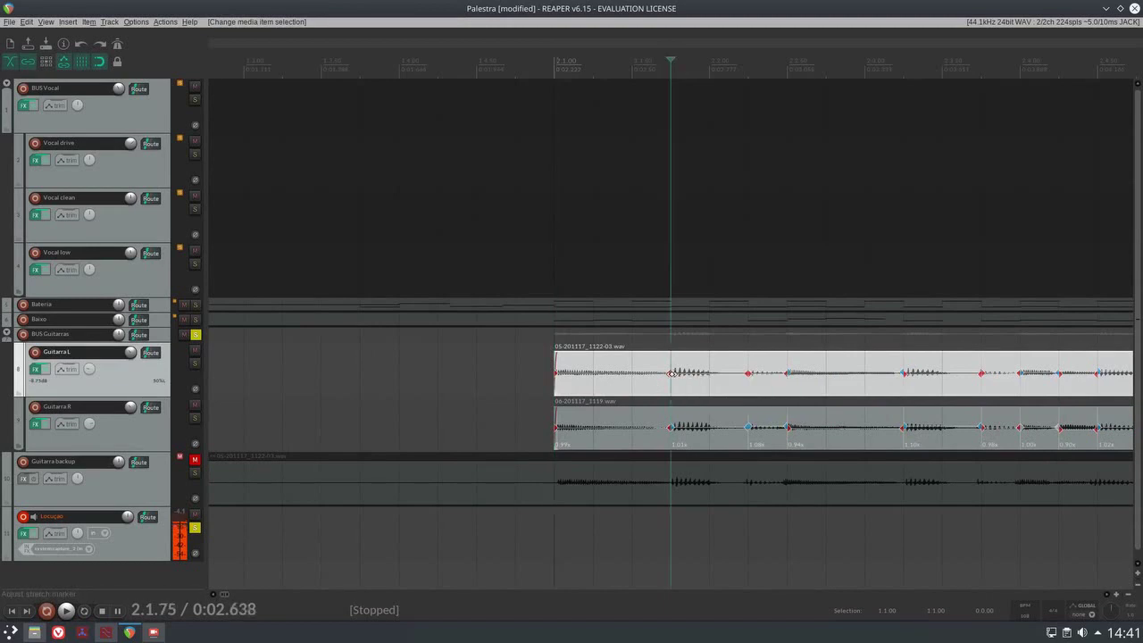
left_click(748, 381)
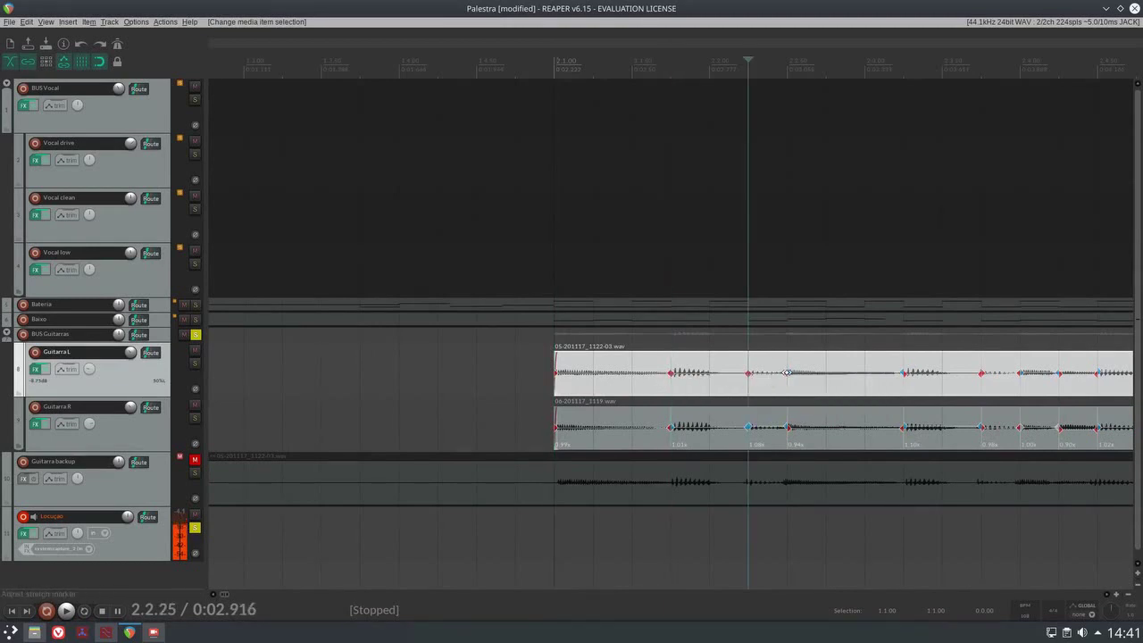
left_click(787, 373)
mouse_move(749, 375)
left_mouse_down()
mouse_move(715, 385)
mouse_move(749, 382)
left_mouse_up()
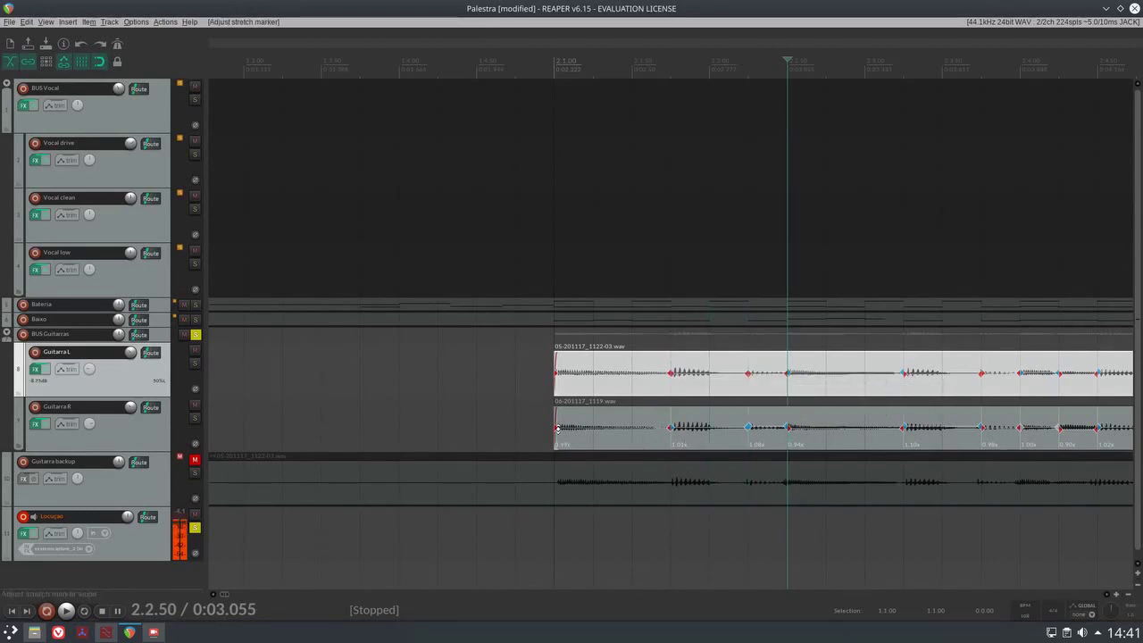
Examine how the stretch markers in the first Guitarra R item line up with the grid through bar 2.
mouse_move(558, 428)
left_mouse_down()
mouse_move(519, 434)
mouse_move(557, 434)
left_mouse_up()
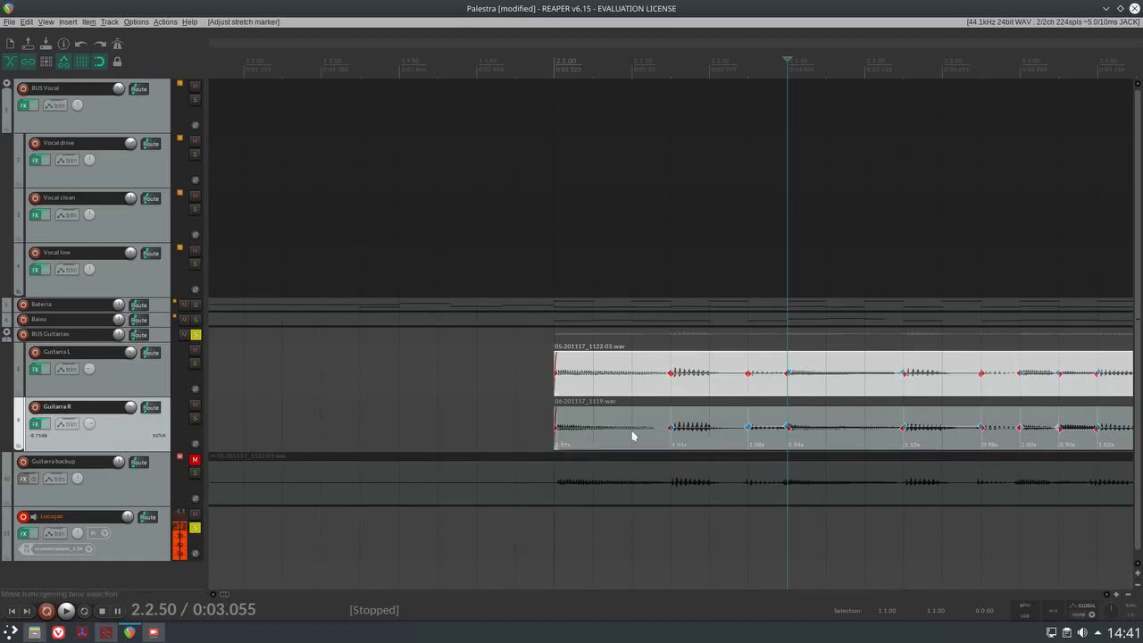
scroll(669, 430, "up", 2)
mouse_move(670, 430)
left_mouse_down()
mouse_move(866, 429)
mouse_move(779, 430)
left_mouse_up()
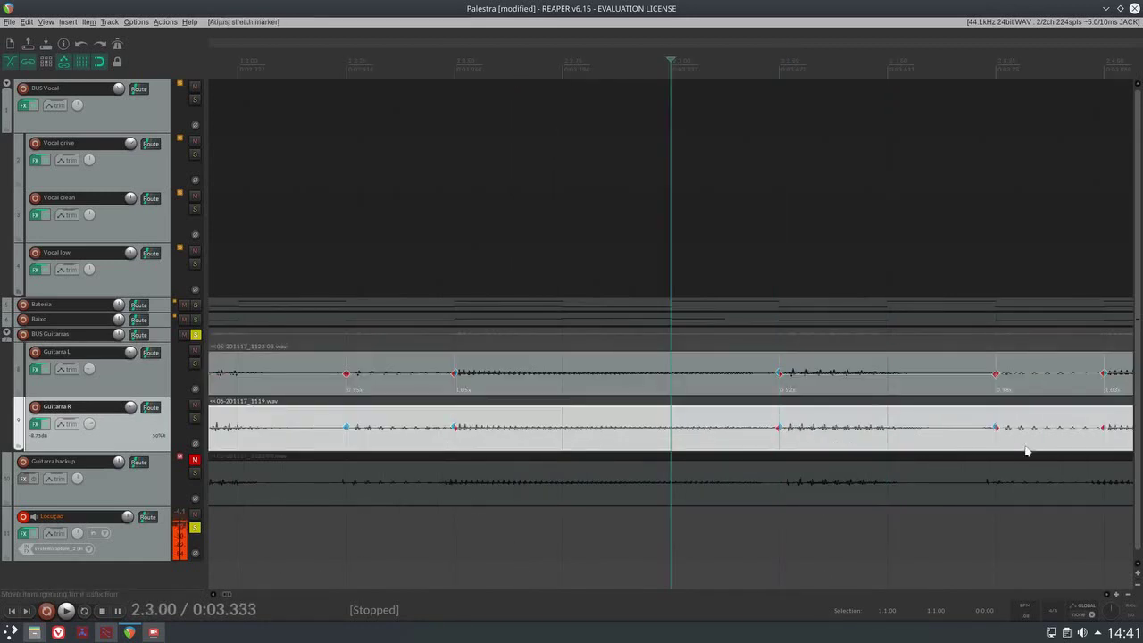
mouse_move(996, 428)
left_mouse_down()
mouse_move(945, 430)
mouse_move(983, 429)
left_mouse_up()
scroll(894, 432, "down", 2)
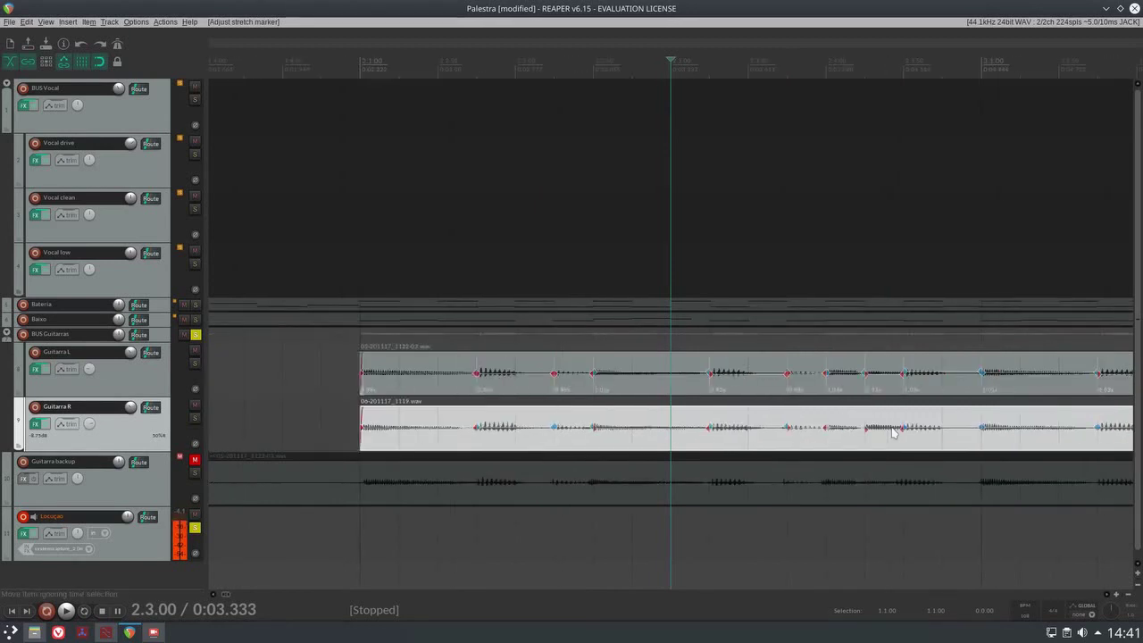
scroll(742, 434, "down", 2)
scroll(196, 473, "down", 1)
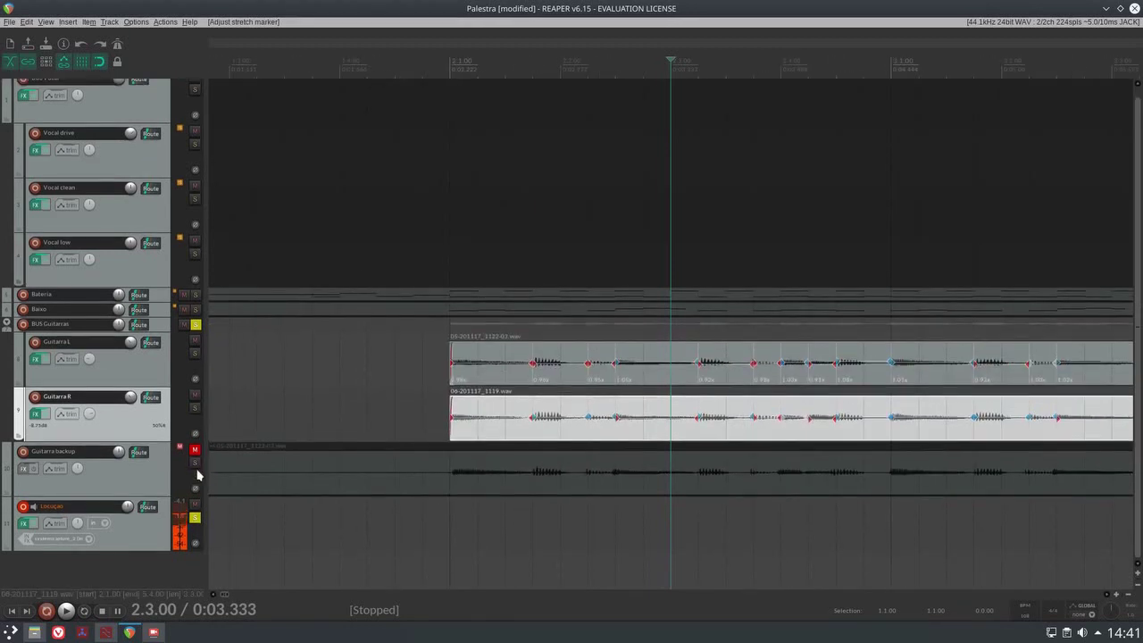
Unmute and solo the Guitarra backup track and expand its height, with the edit cursor at the start of bar 2.
left_click(451, 487)
left_click(195, 449)
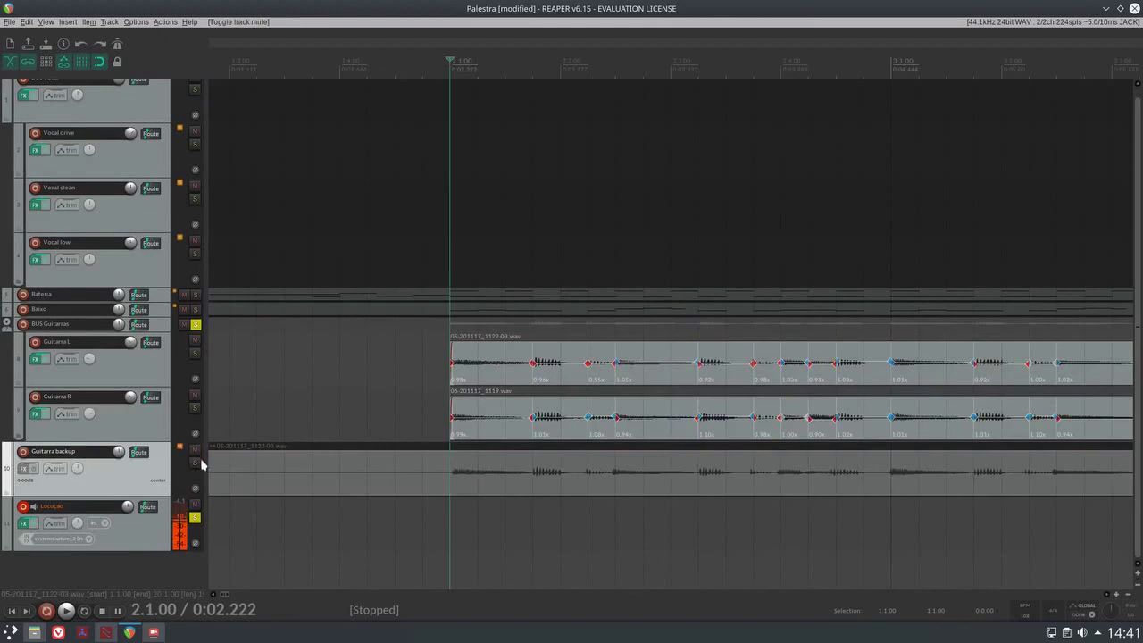
left_click(194, 462)
key("grave")
scroll(577, 521, "up", 3)
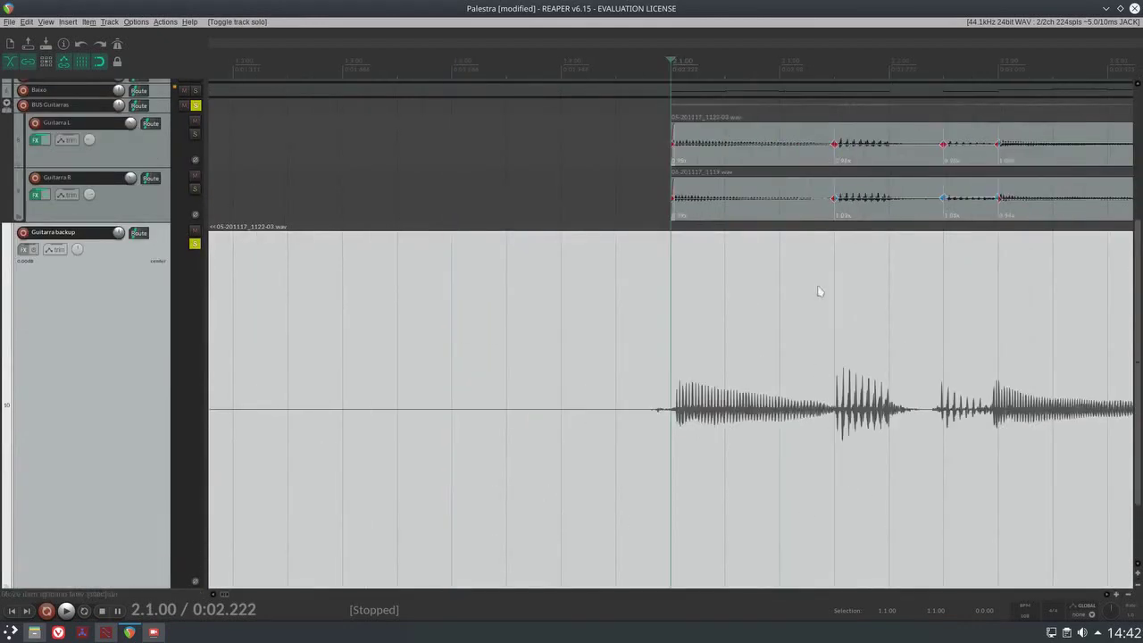
Examine the unedited Guitarra backup waveform at bar 2 and play it briefly from 1.4.50.
left_click(780, 459)
scroll(777, 462, "up", 3)
scroll(760, 462, "down", 1)
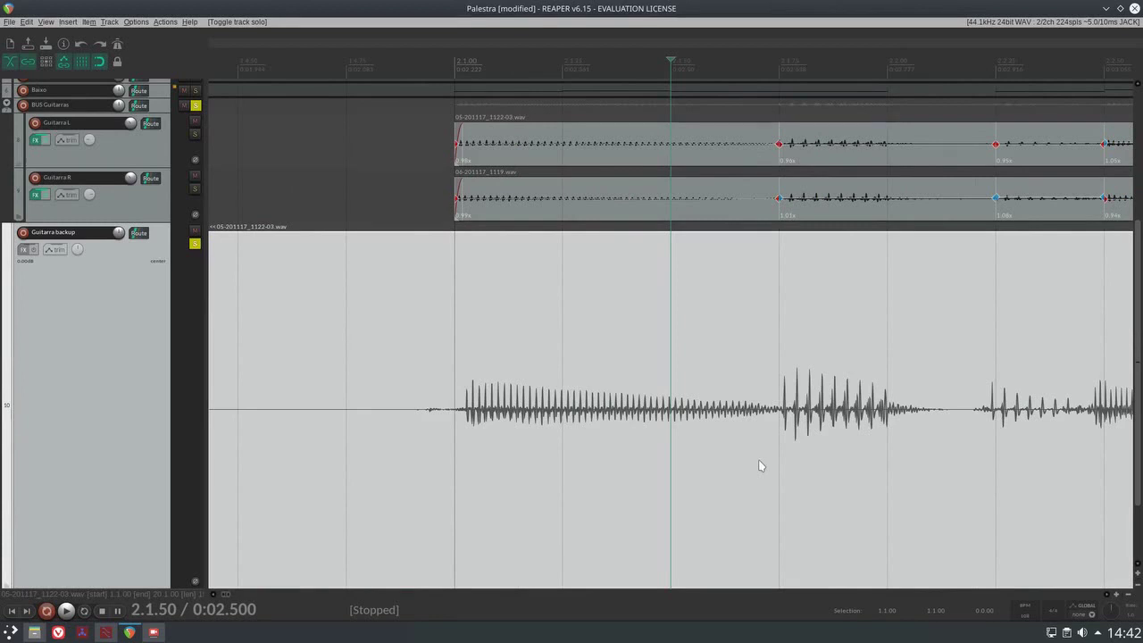
left_click(253, 321)
key("space")
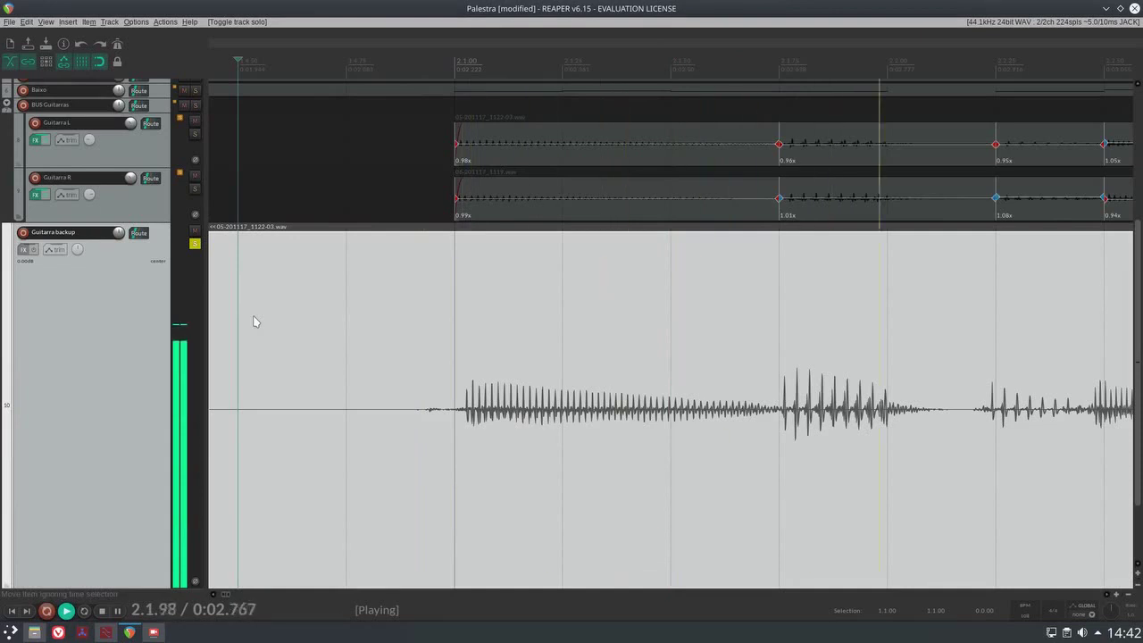
key("space")
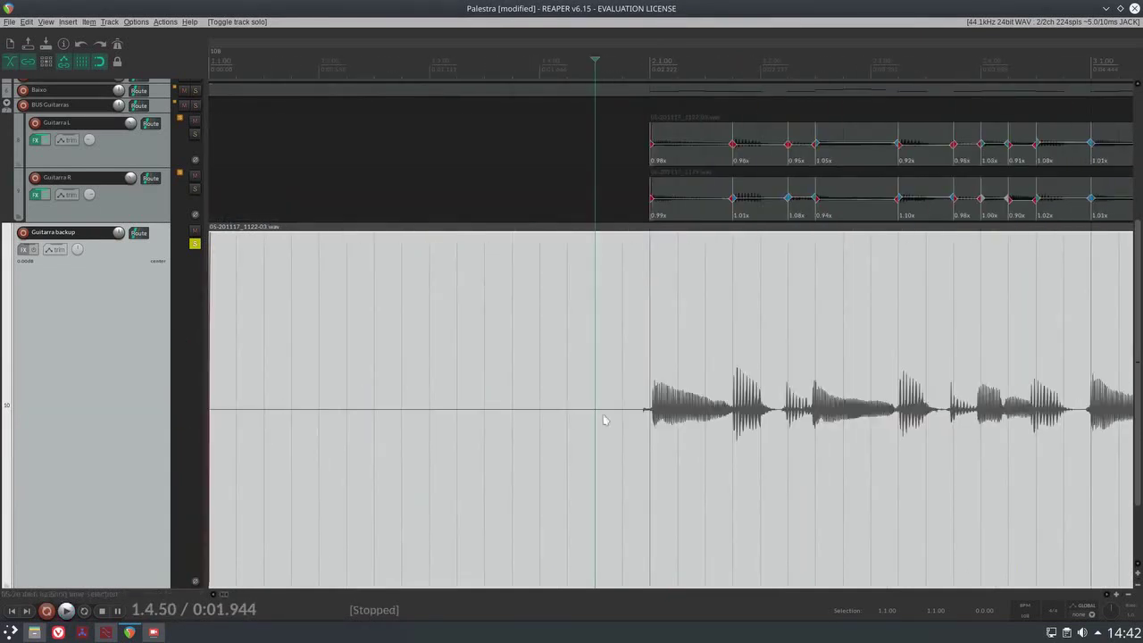
Inspect the first guitar attack at bar 2 on Guitarra backup and jump the edit cursor from 1.4.75 to the next transient.
left_click(661, 394)
scroll(687, 477, "up", 5)
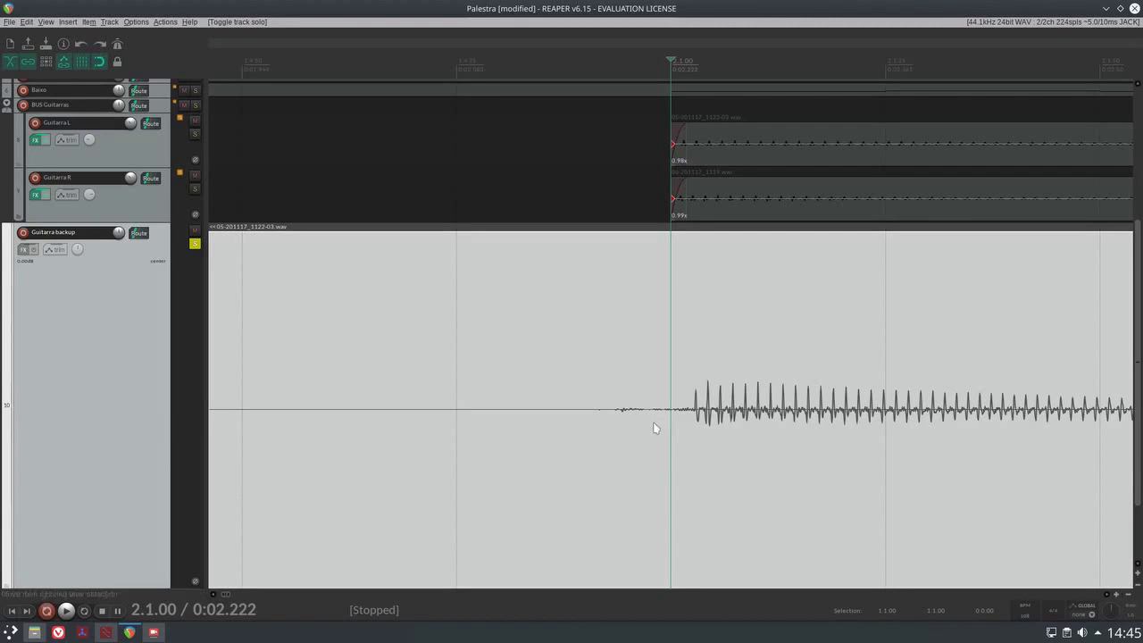
left_click(475, 395)
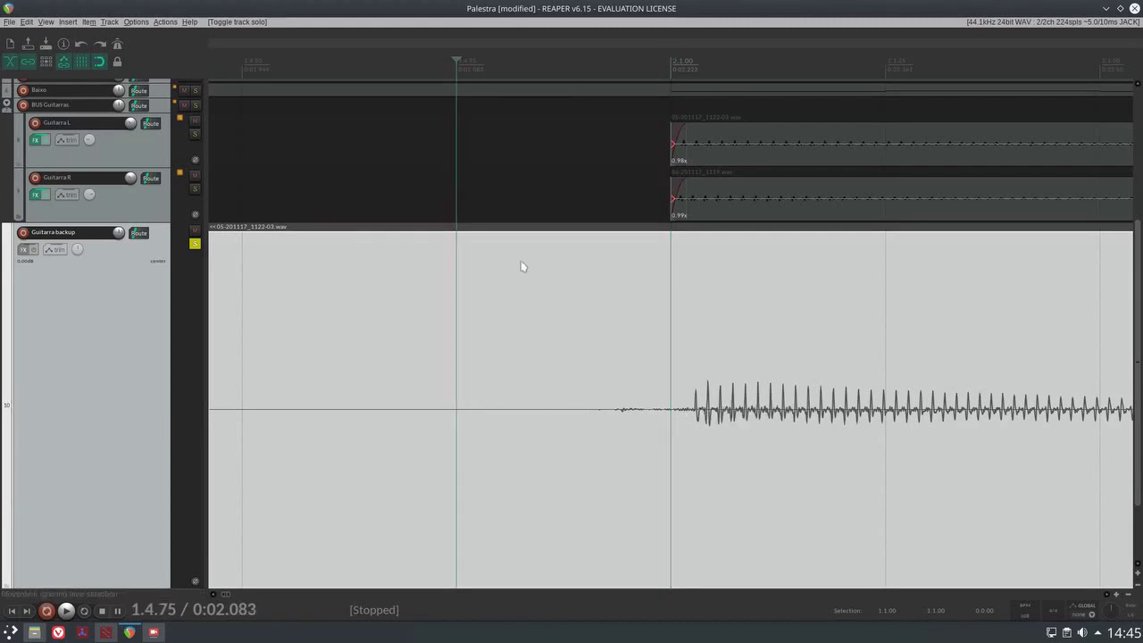
left_click(579, 287)
left_click(562, 194)
left_click(572, 367)
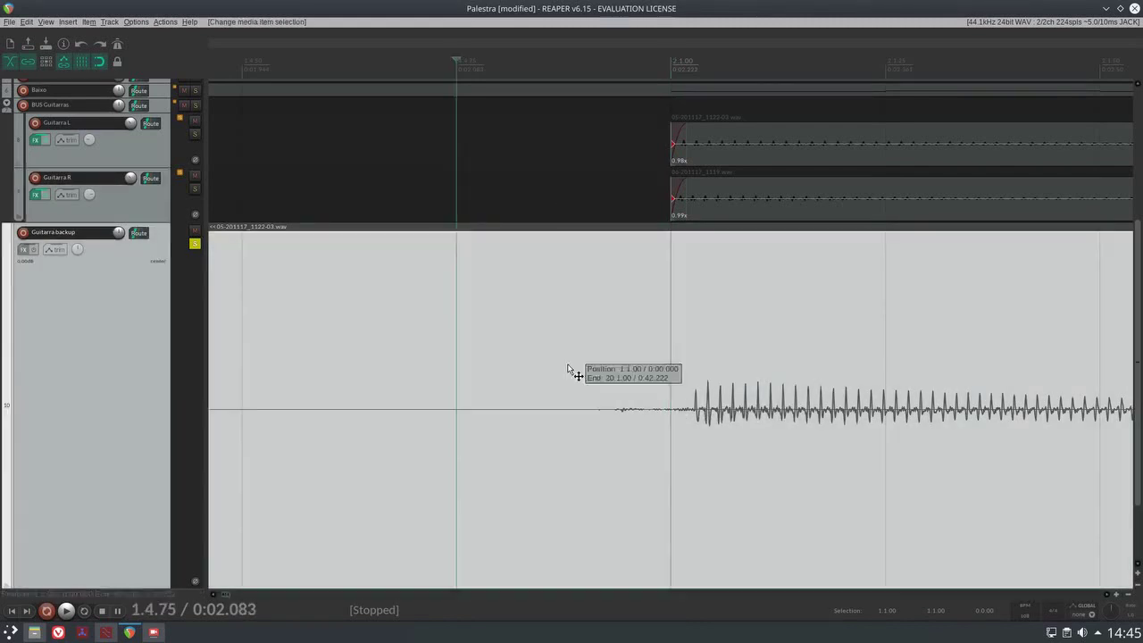
key("Tab")
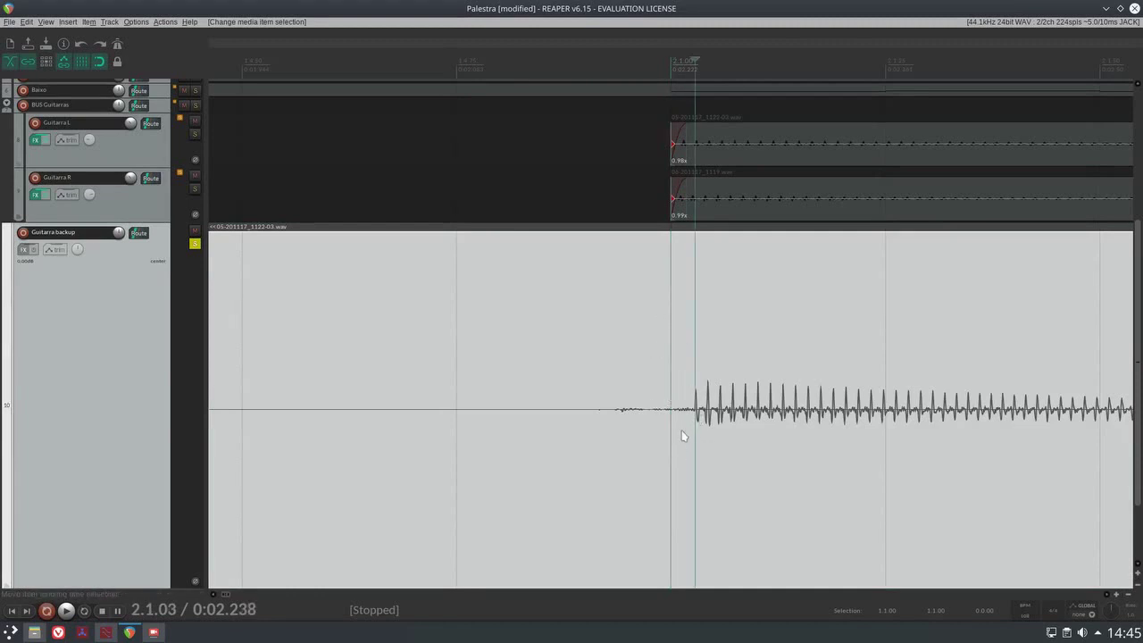
Add a stretch marker at the first transient of the Guitarra backup item and move it to the start of bar 2.
left_click(480, 377)
key("Tab")
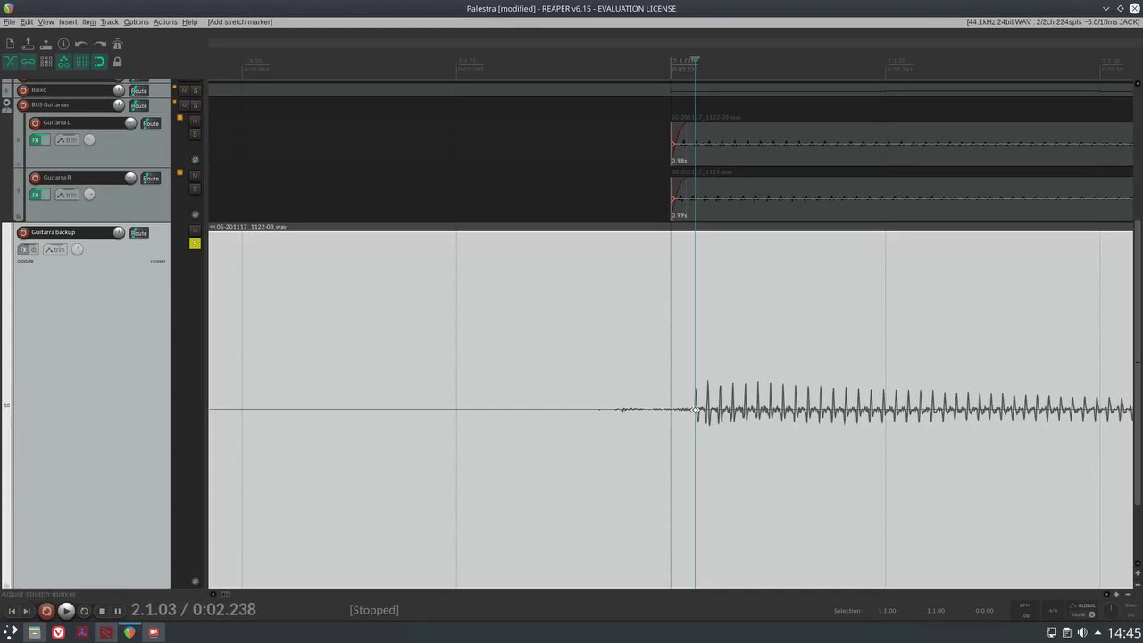
left_click_drag(695, 410, 671, 407)
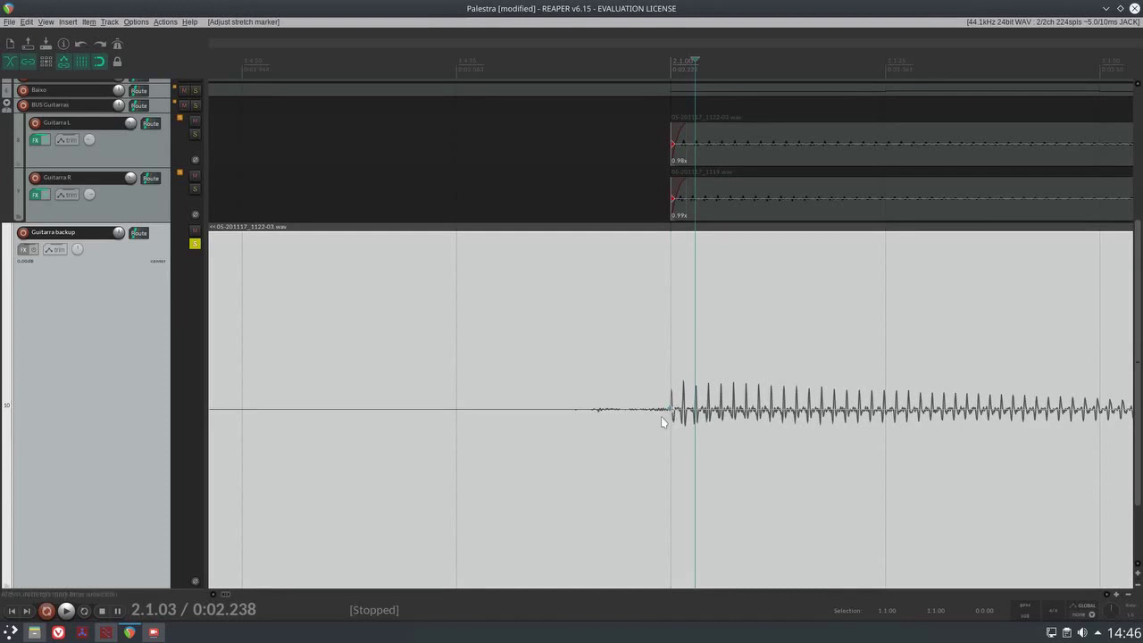
Try moving the first Guitarra backup stretch marker from the start of bar 2 to the next grid line, and undo the move.
left_click(669, 411)
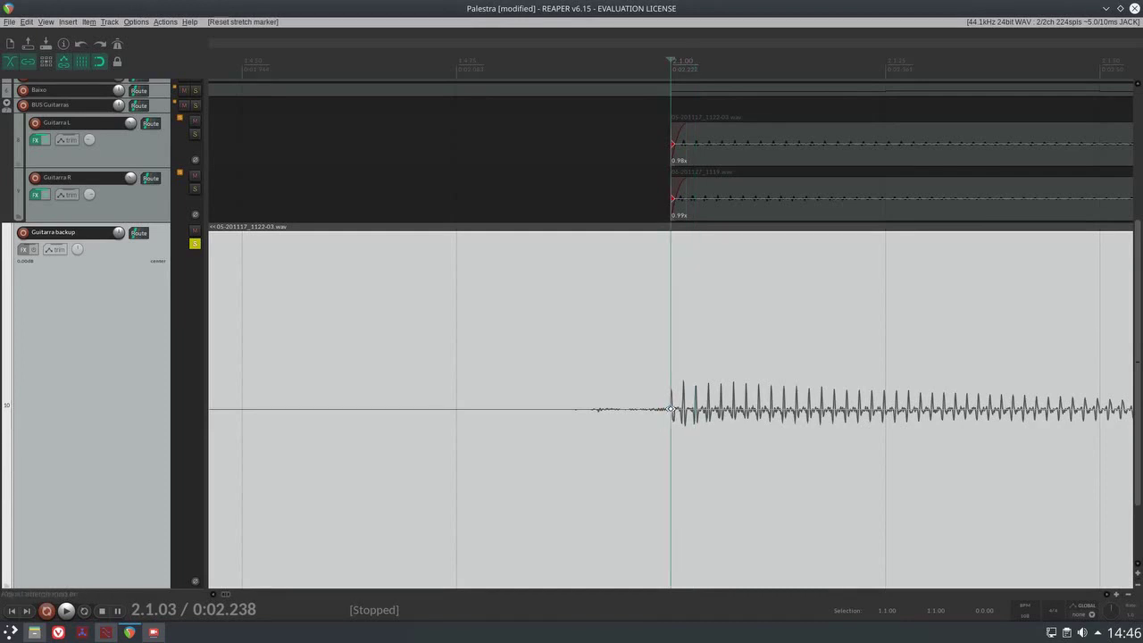
left_click_drag(671, 419, 885, 420)
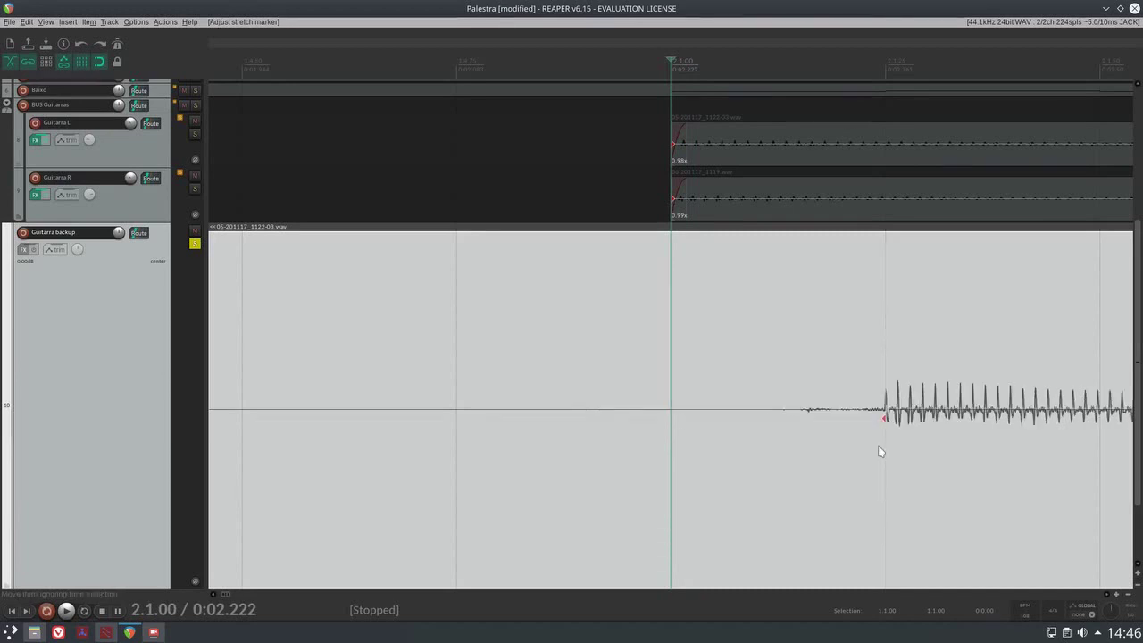
key("ctrl+z")
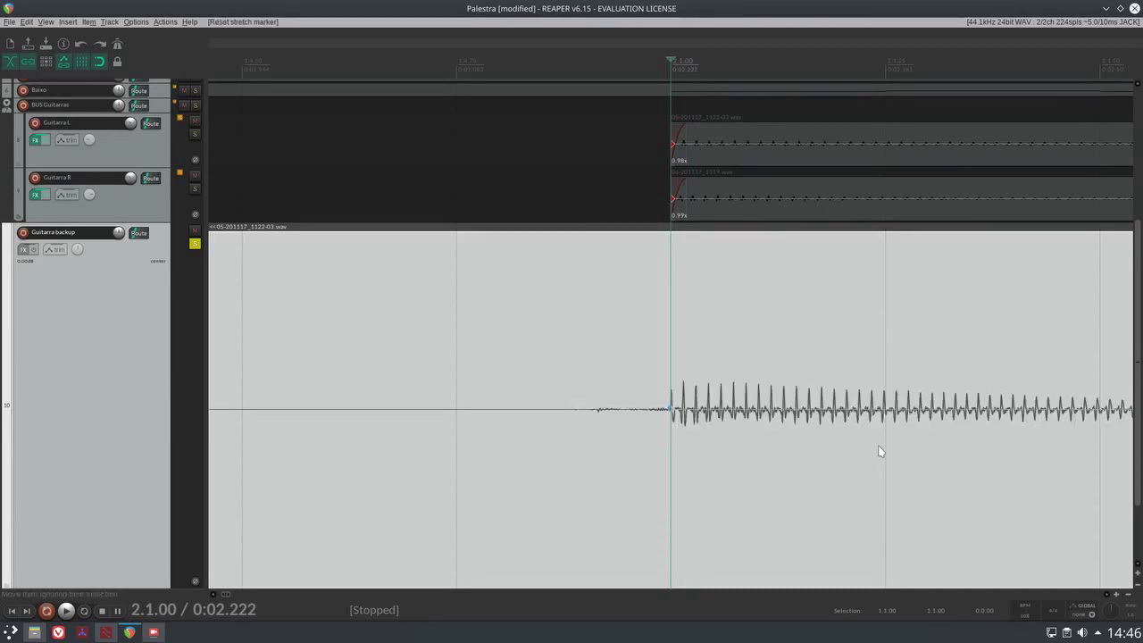
key("ctrl+shift+z")
Add a stretch marker at the second note's transient on Guitarra backup and move it to the 2.1.75 grid line.
key("Tab")
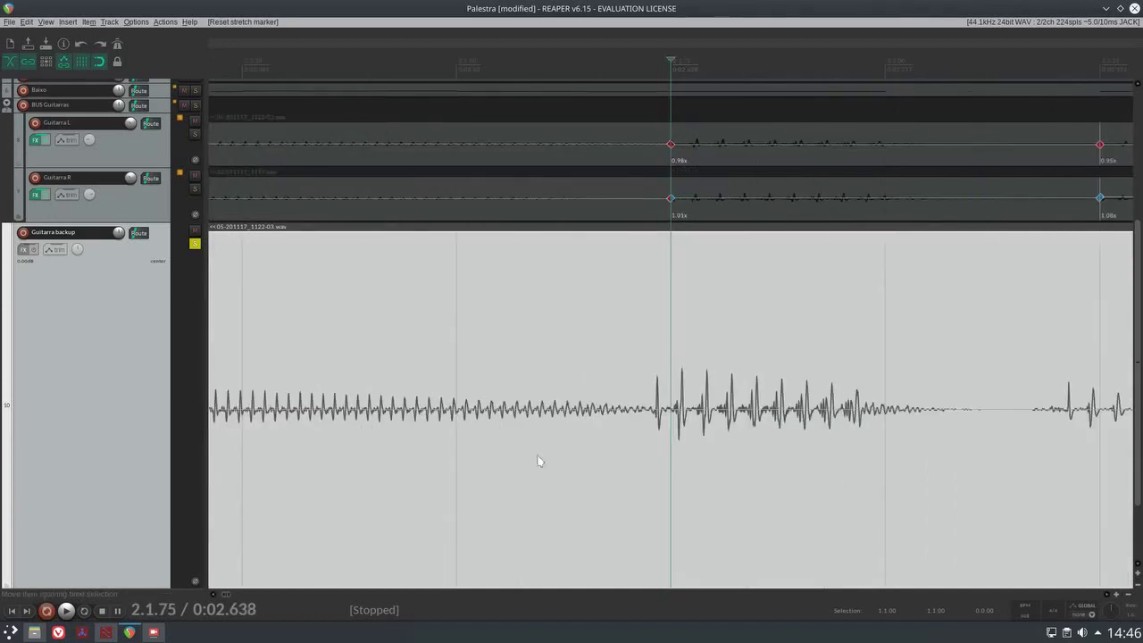
left_click(461, 454)
key("Tab")
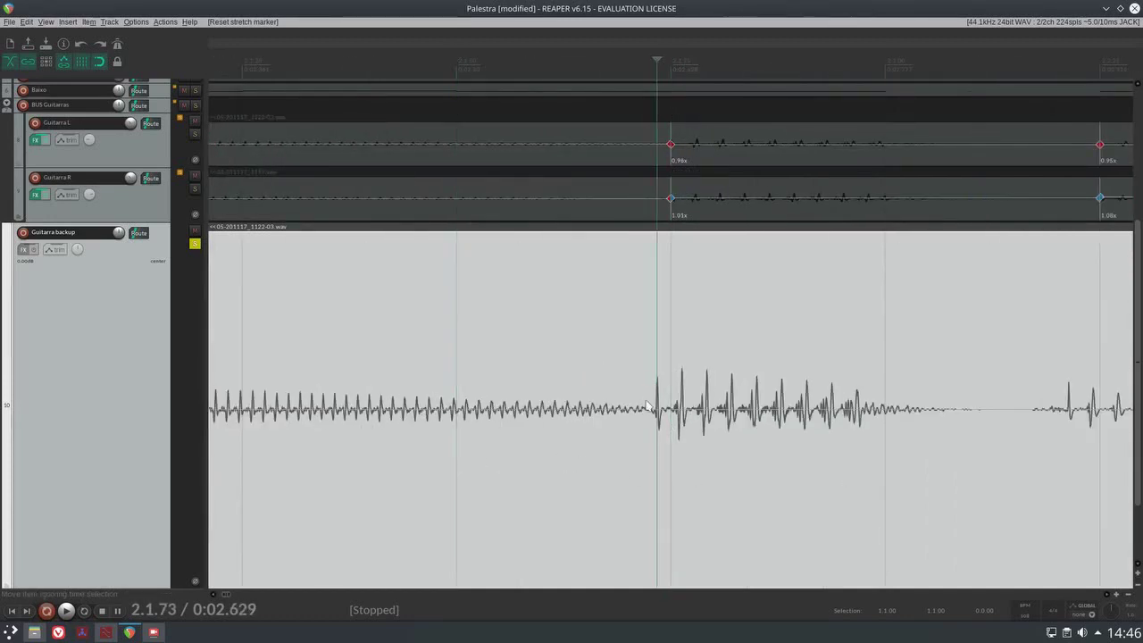
key("w")
left_click_drag(658, 410, 667, 413)
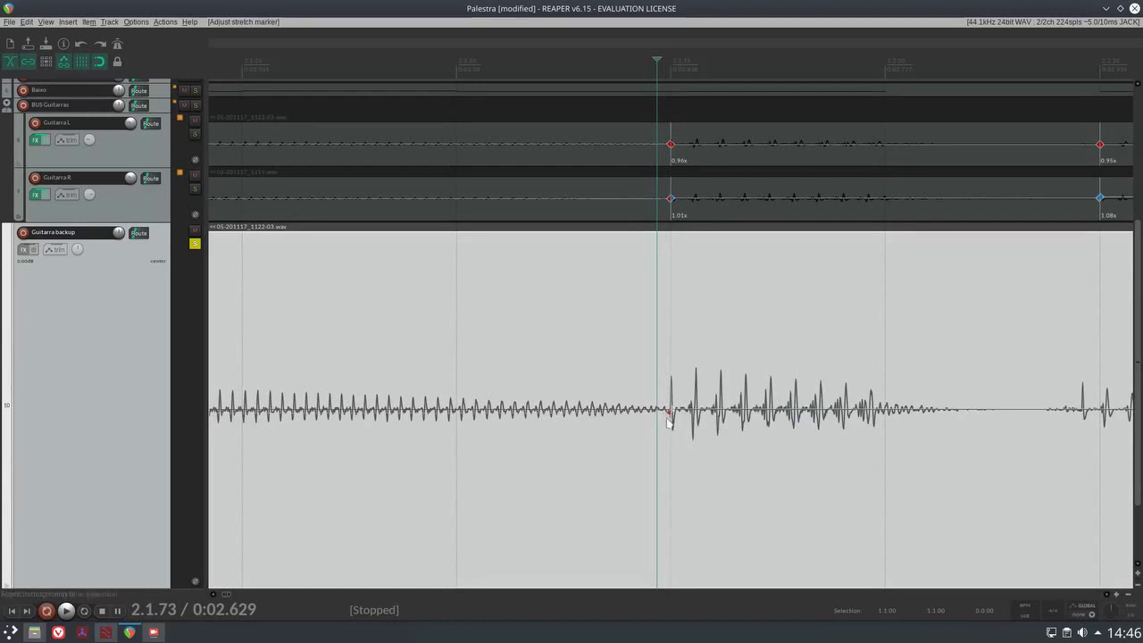
Check the two stretched Guitarra backup notes against the grid by placing the edit cursor at 2.1.00 and 2.1.75.
scroll(672, 420, "down", 2)
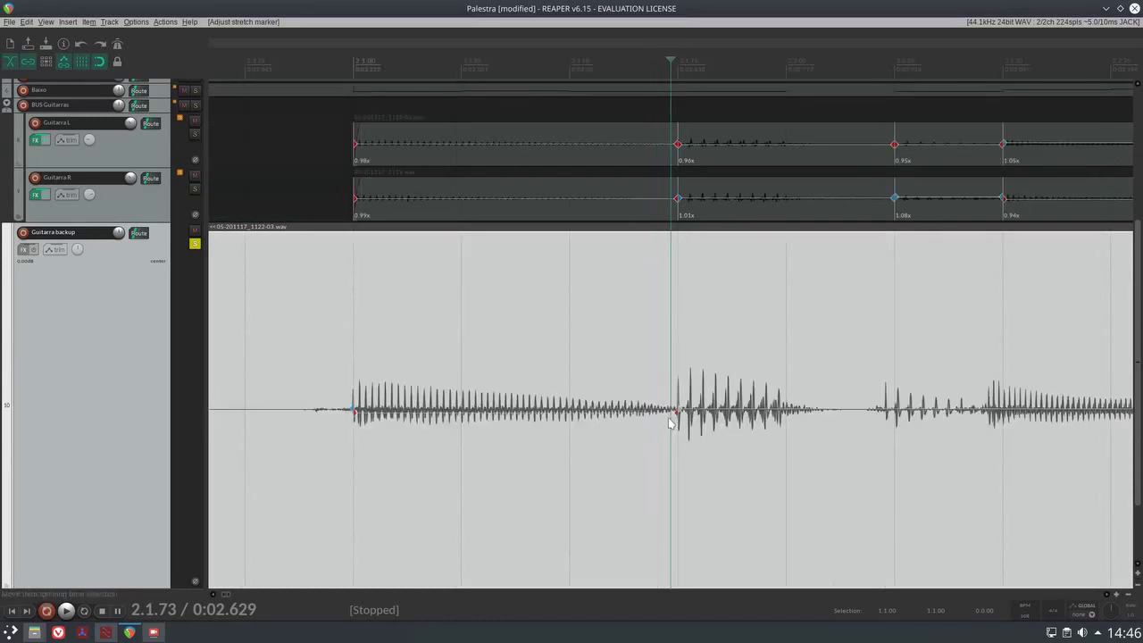
left_click(359, 461)
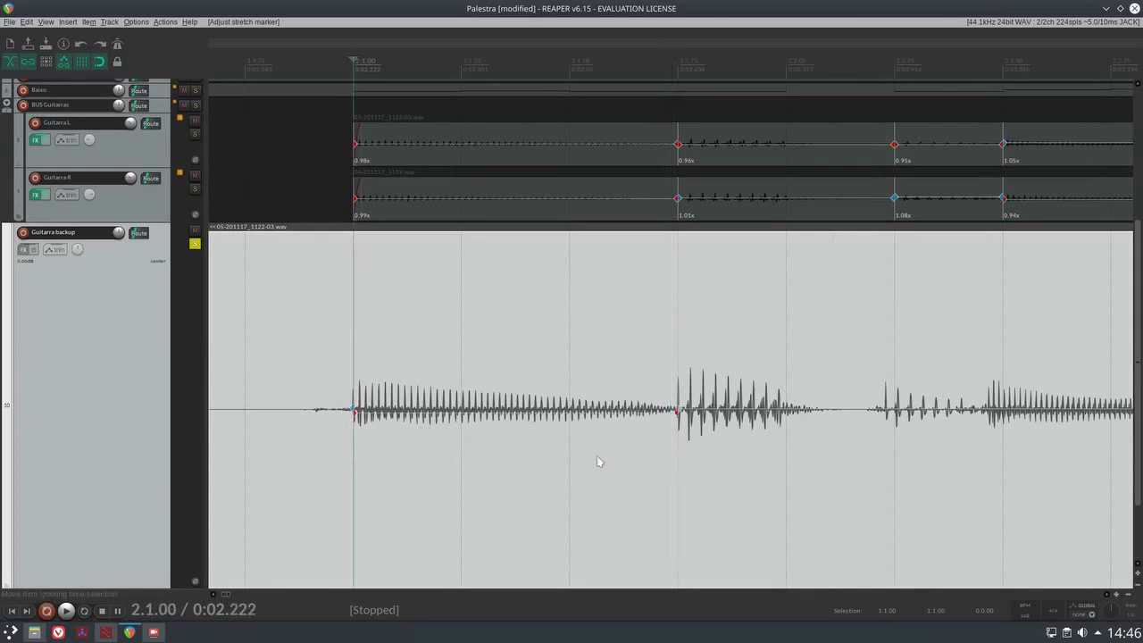
left_click(677, 475)
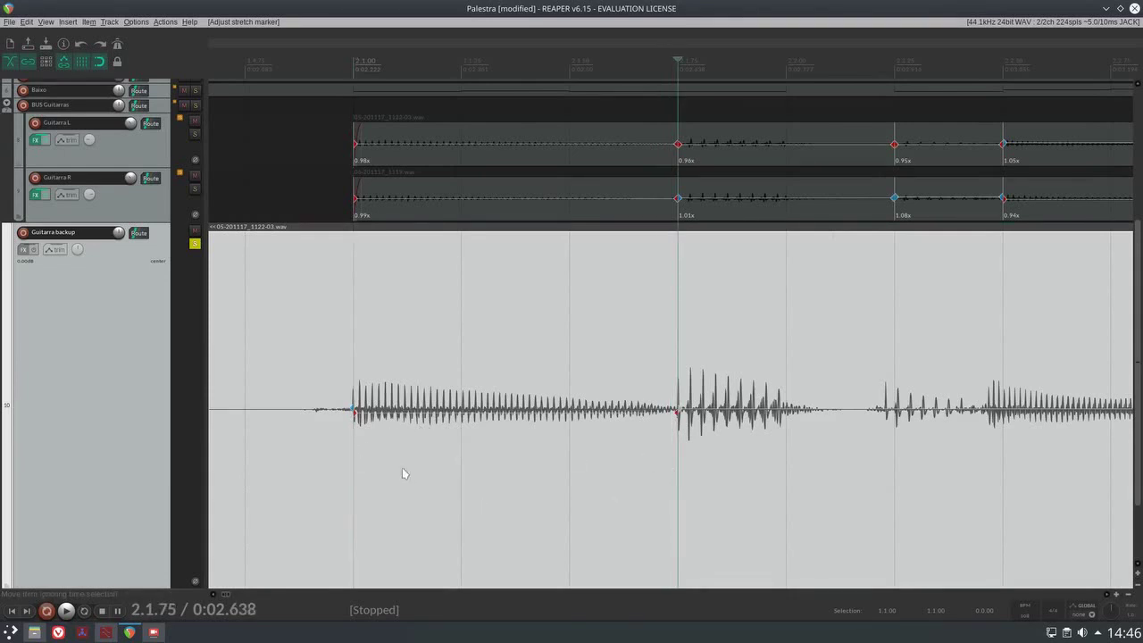
left_click(357, 458)
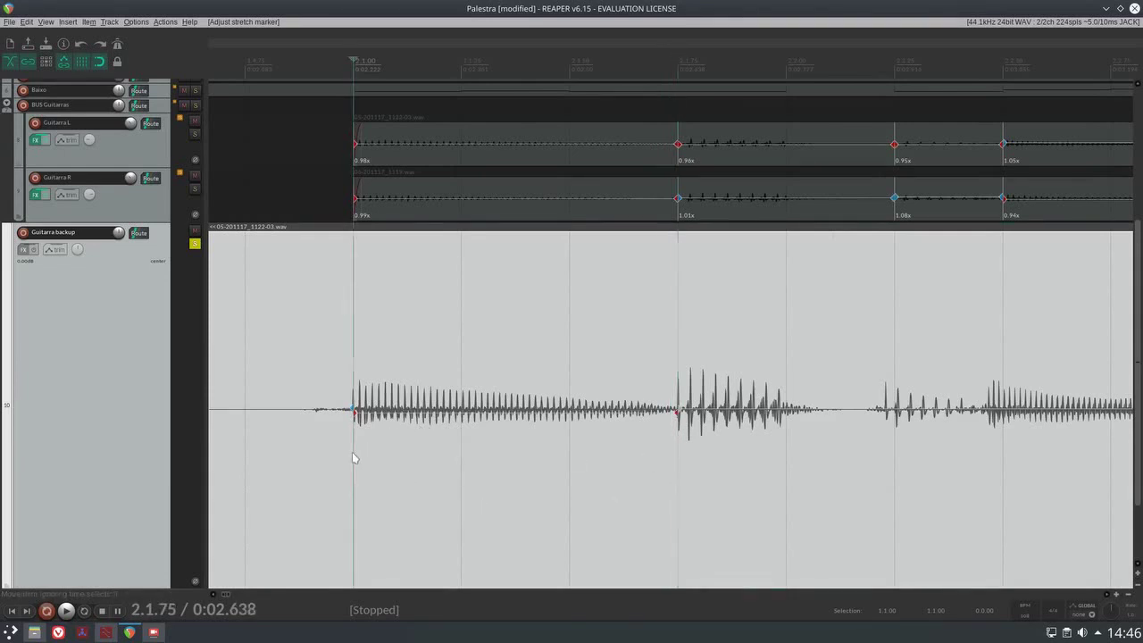
Compare the first two Guitarra backup notes with their grid lines again by alternating the edit cursor between 2.1.75 and 2.1.00.
left_click(676, 466)
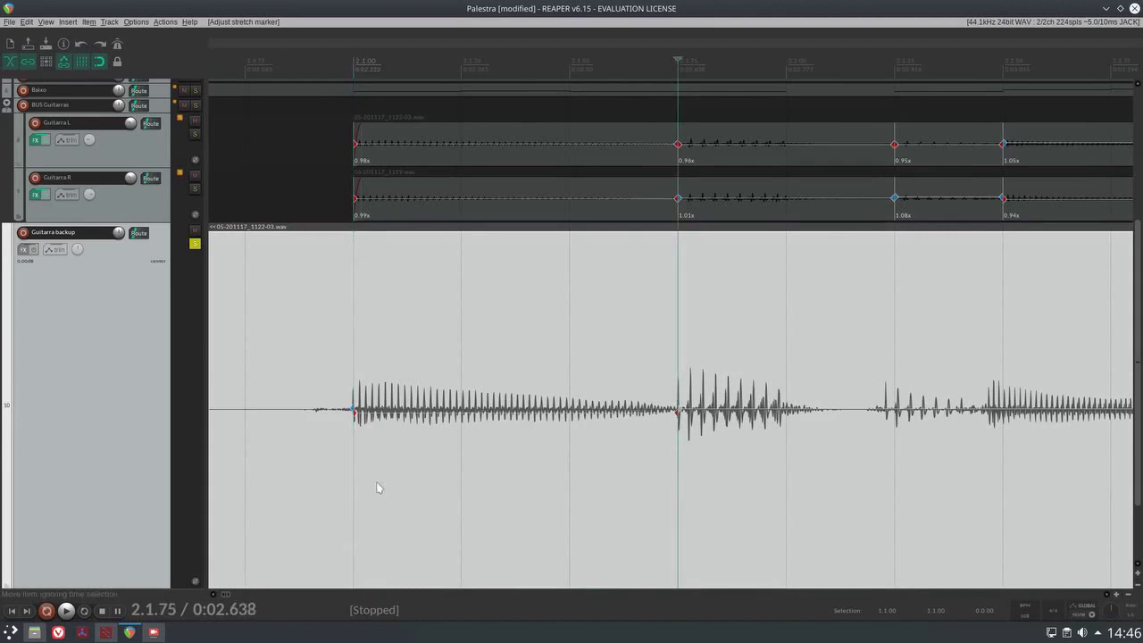
left_click(354, 466)
scroll(351, 464, "down", 4)
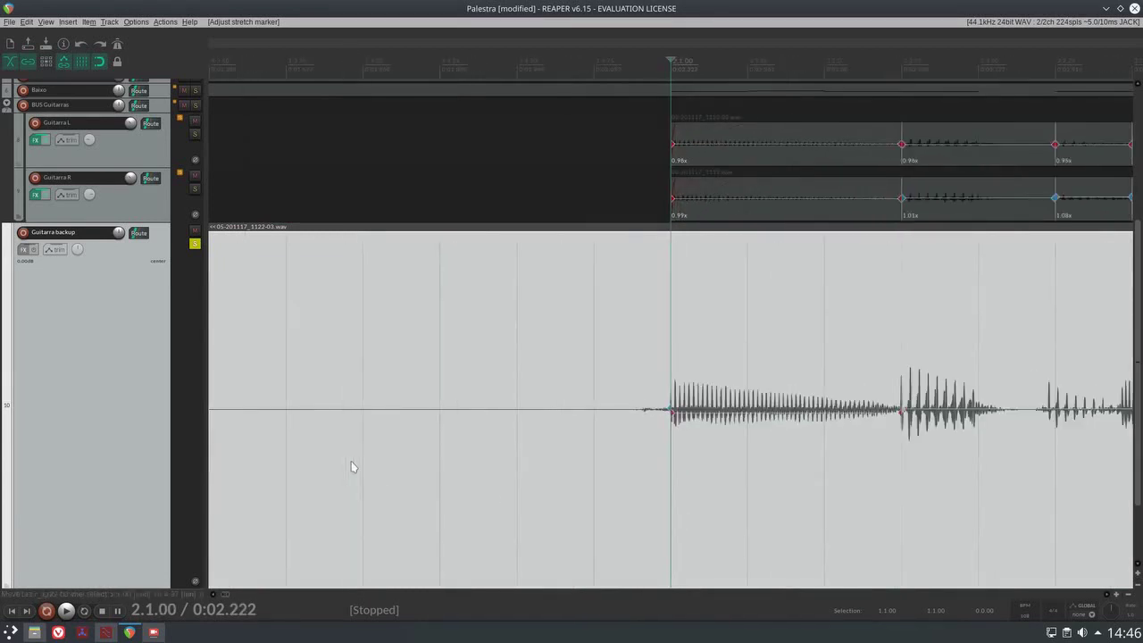
left_click(786, 492)
scroll(786, 491, "up", 2)
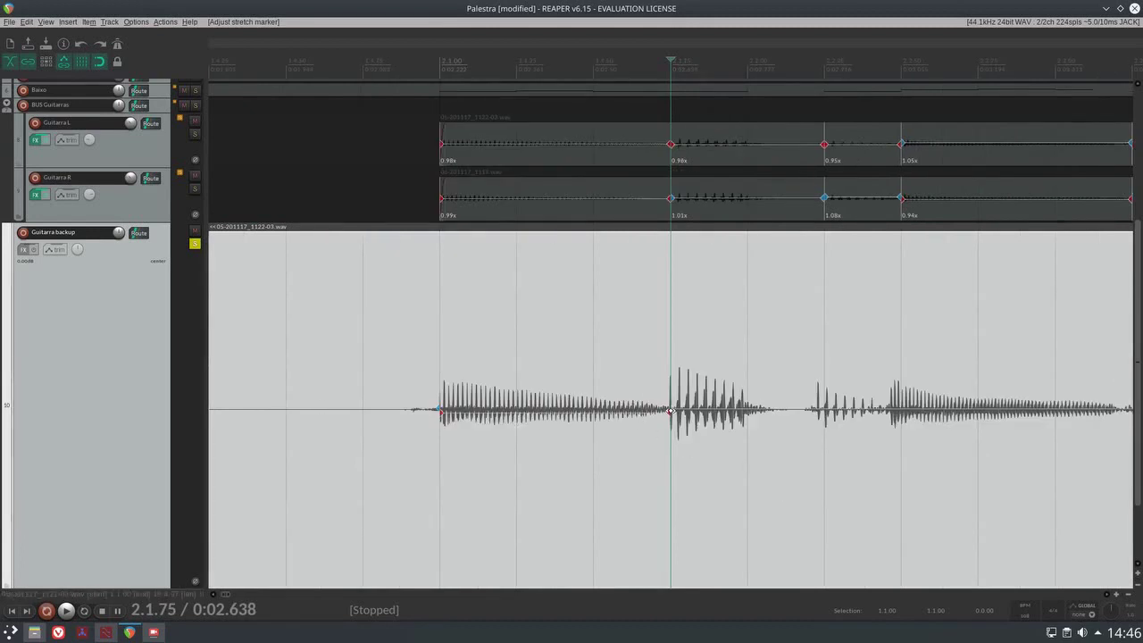
Undo the stretch marker edits on the Guitarra backup item and reselect the item.
right_click(671, 410)
left_click(658, 412)
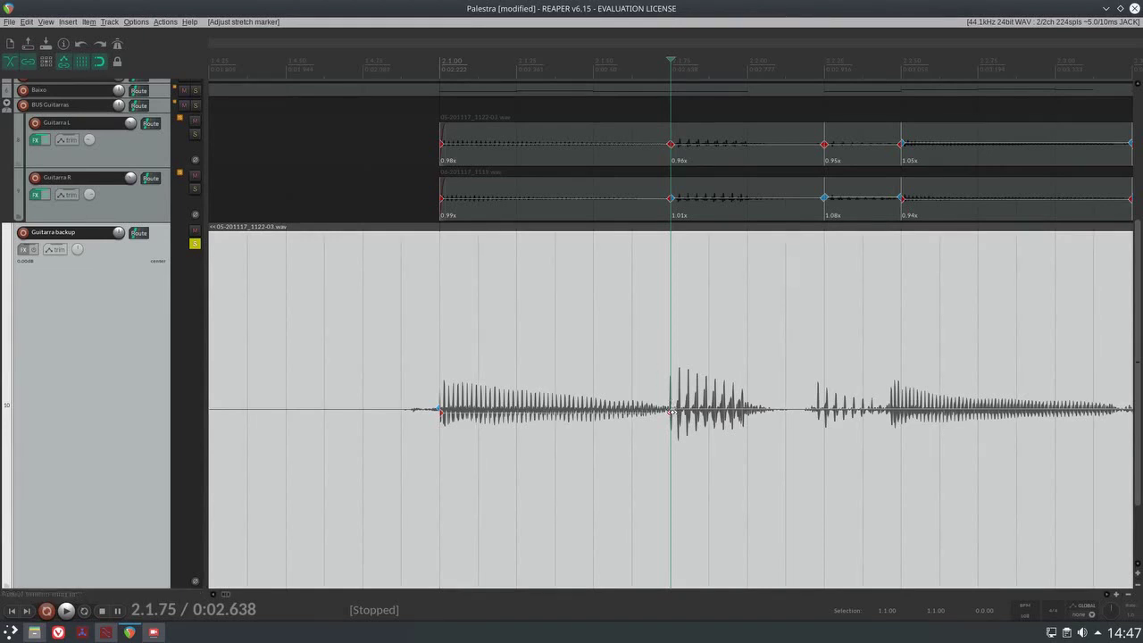
mouse_move(671, 410)
left_mouse_down()
mouse_move(630, 410)
mouse_move(672, 412)
mouse_move(631, 414)
mouse_move(663, 421)
left_mouse_up()
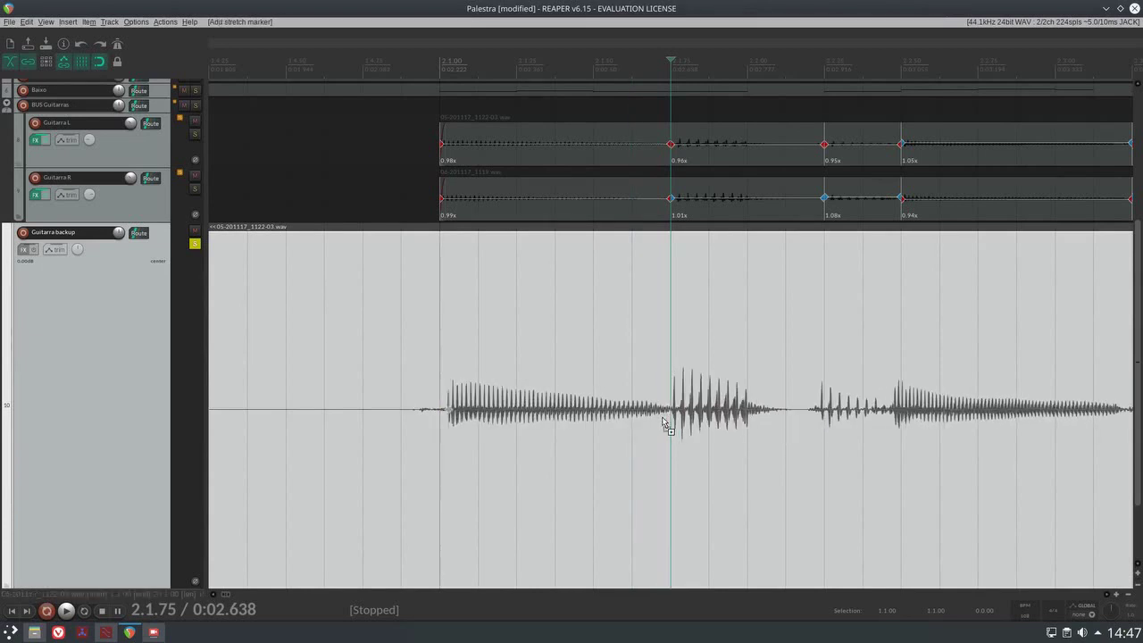
left_click(664, 422)
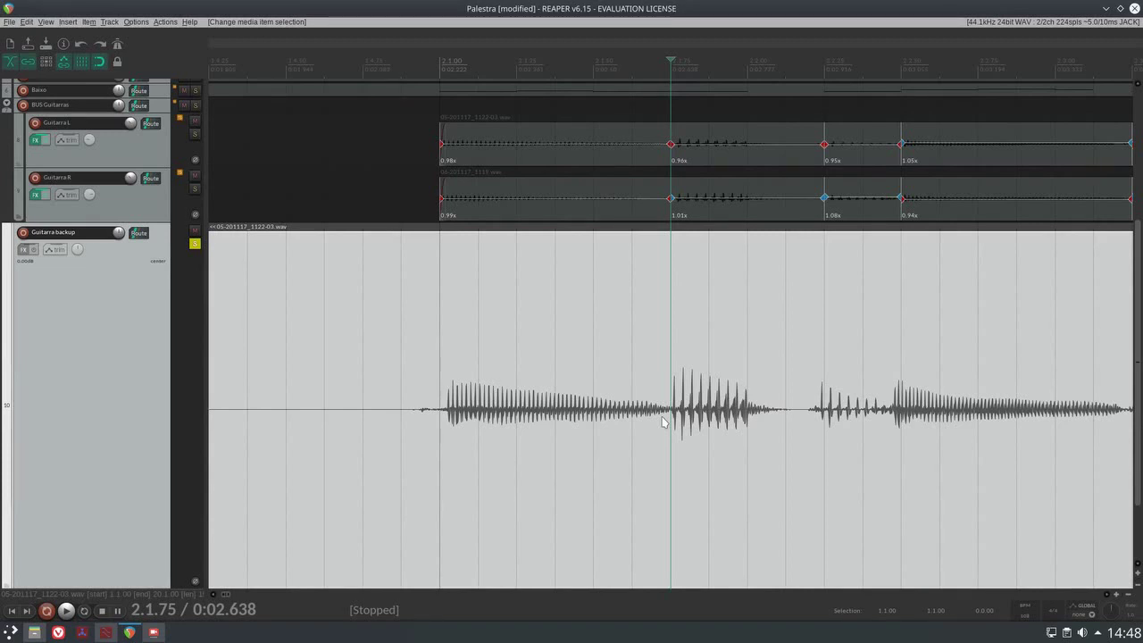
Reduce the enlarged Guitarra backup track, turn off its solo, and solo Guitarra L and Guitarra R instead.
scroll(662, 422, "up", 3)
scroll(662, 421, "down", 3)
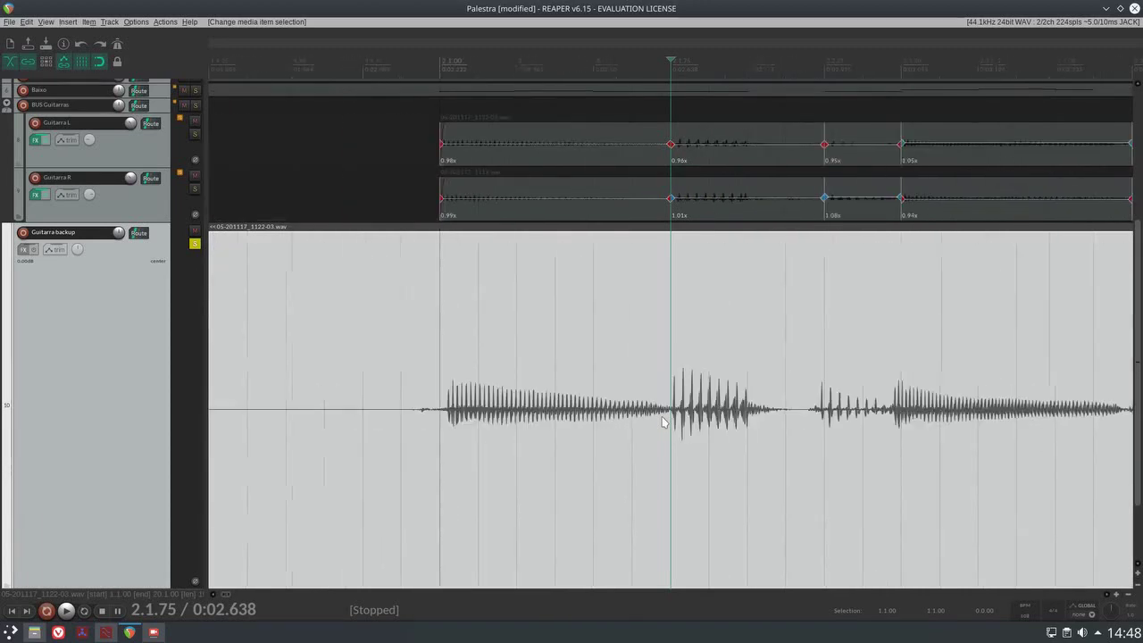
scroll(147, 549, "down", 2)
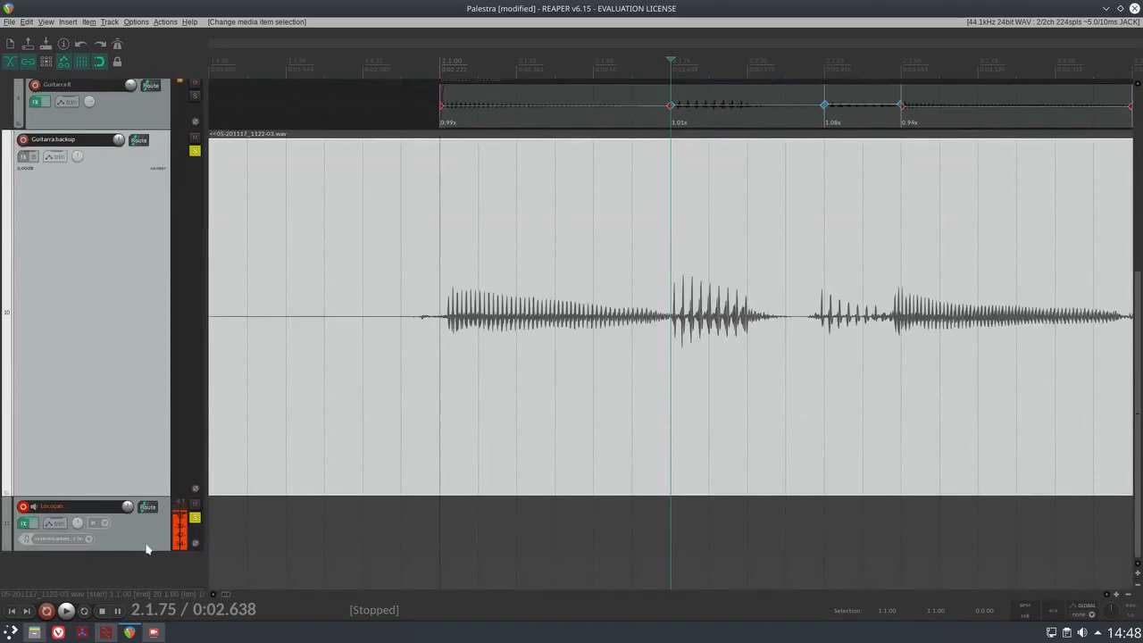
key("grave")
left_click(195, 363)
left_click(195, 458)
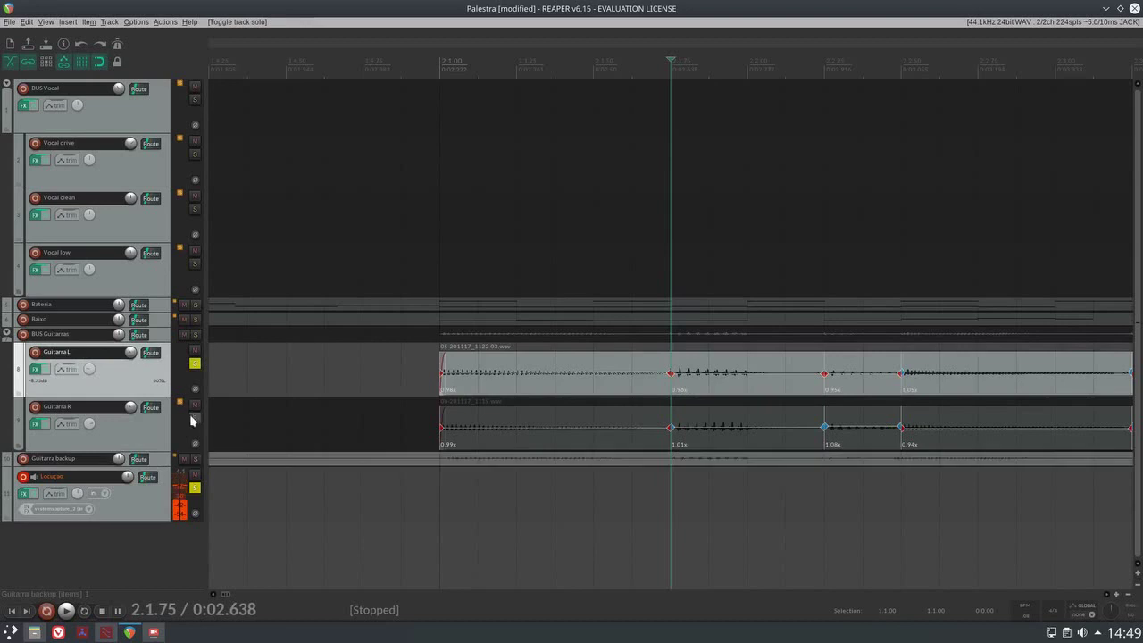
left_click(195, 419)
Examine the stretch markers on the Guitarra L and Guitarra R items from the start of bar 2 onward.
scroll(464, 391, "down", 2)
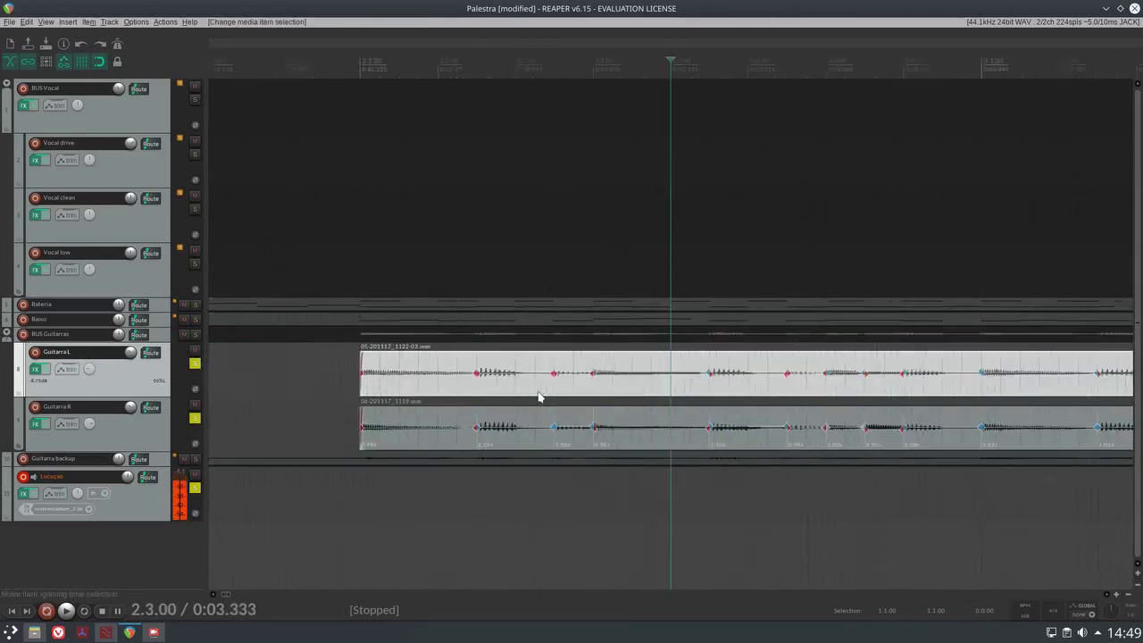
scroll(538, 397, "up", 1)
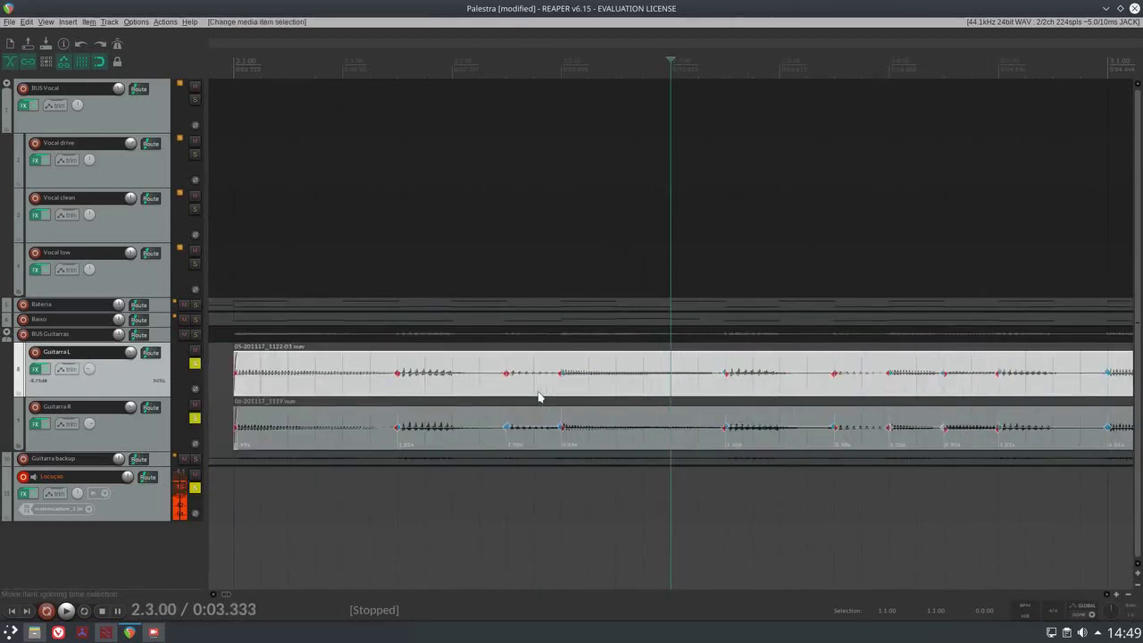
left_click(232, 282)
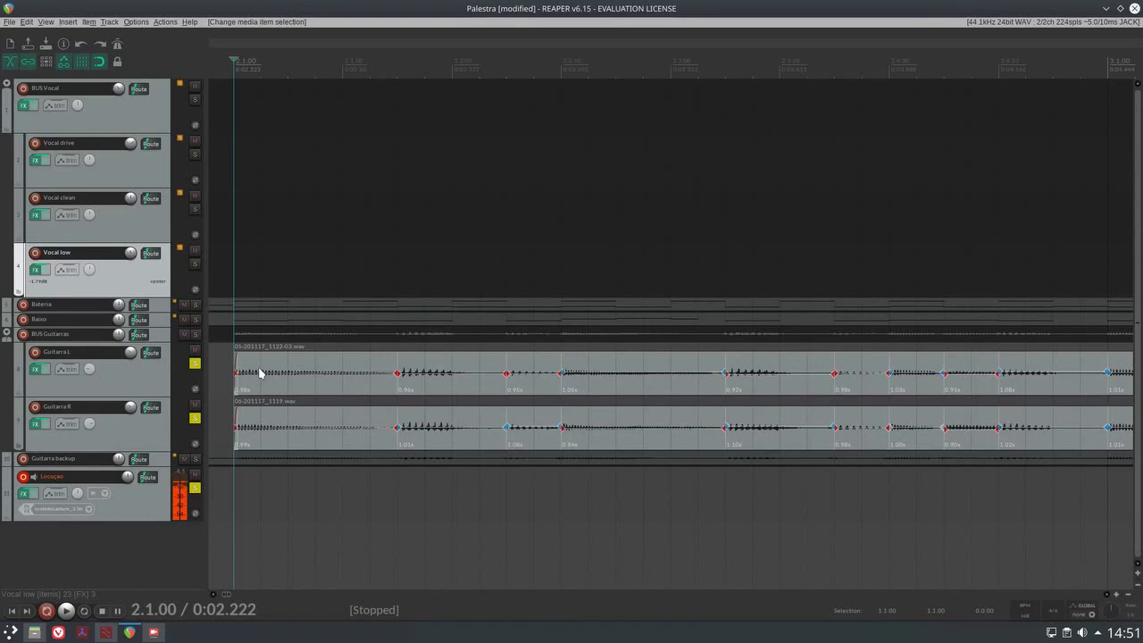
scroll(259, 373, "down", 3)
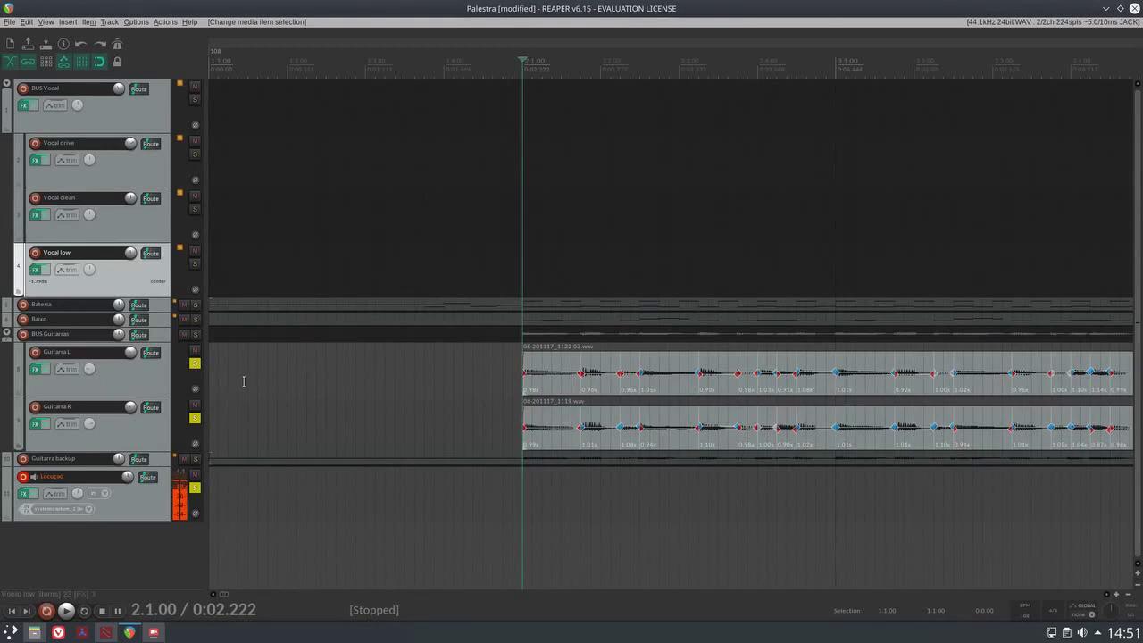
left_click(557, 389)
scroll(556, 393, "down", 2)
scroll(557, 395, "up", 4)
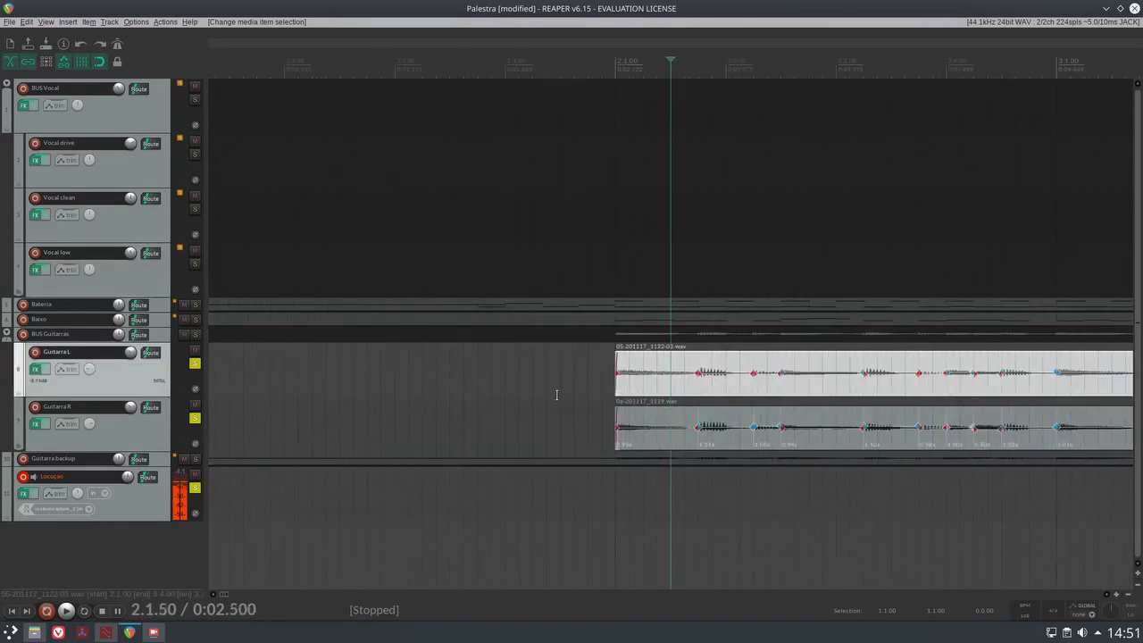
scroll(556, 394, "down", 3)
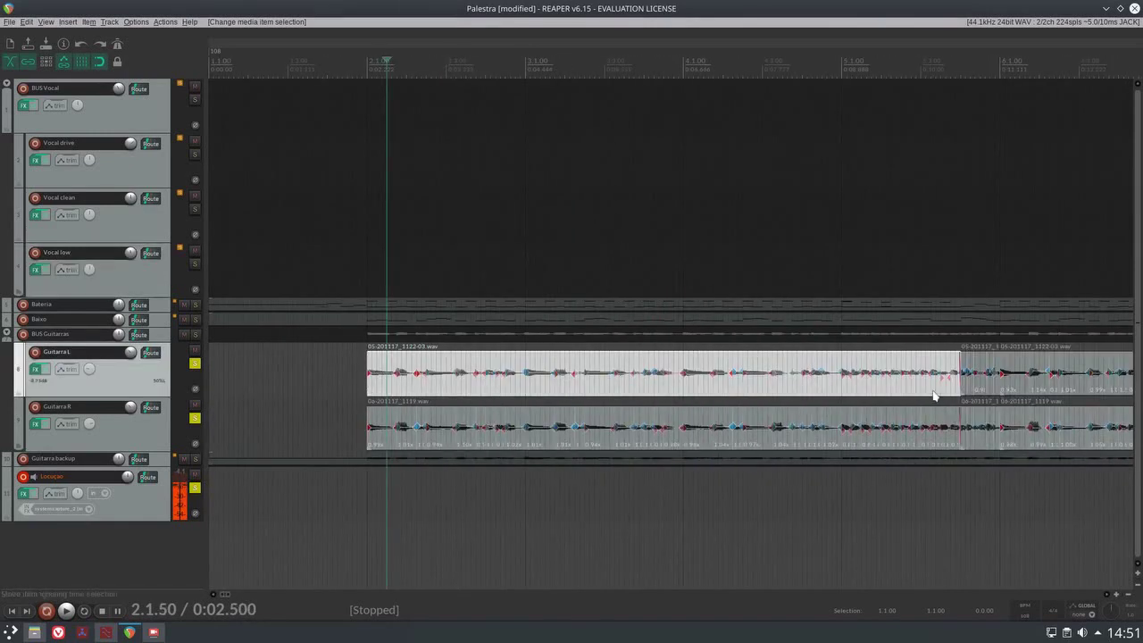
Inspect the closely spaced stretch markers in bar 5 of Guitarra L around 5.2.50.
left_click(937, 396)
scroll(937, 396, "up", 3)
left_click(574, 391)
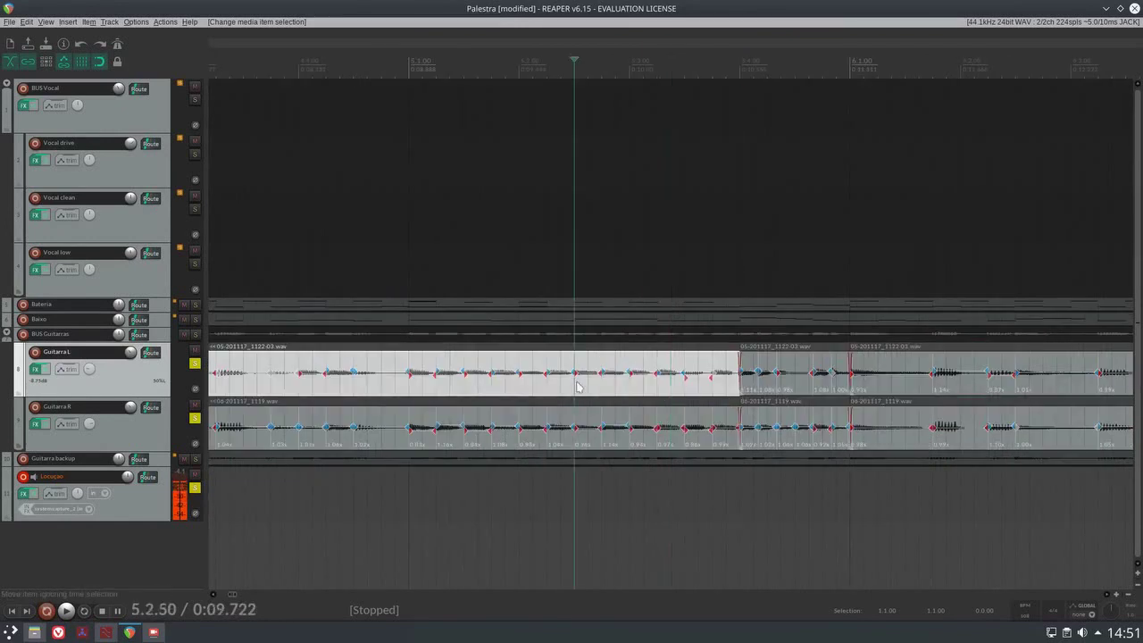
scroll(574, 391, "up", 2)
scroll(574, 390, "up", 2)
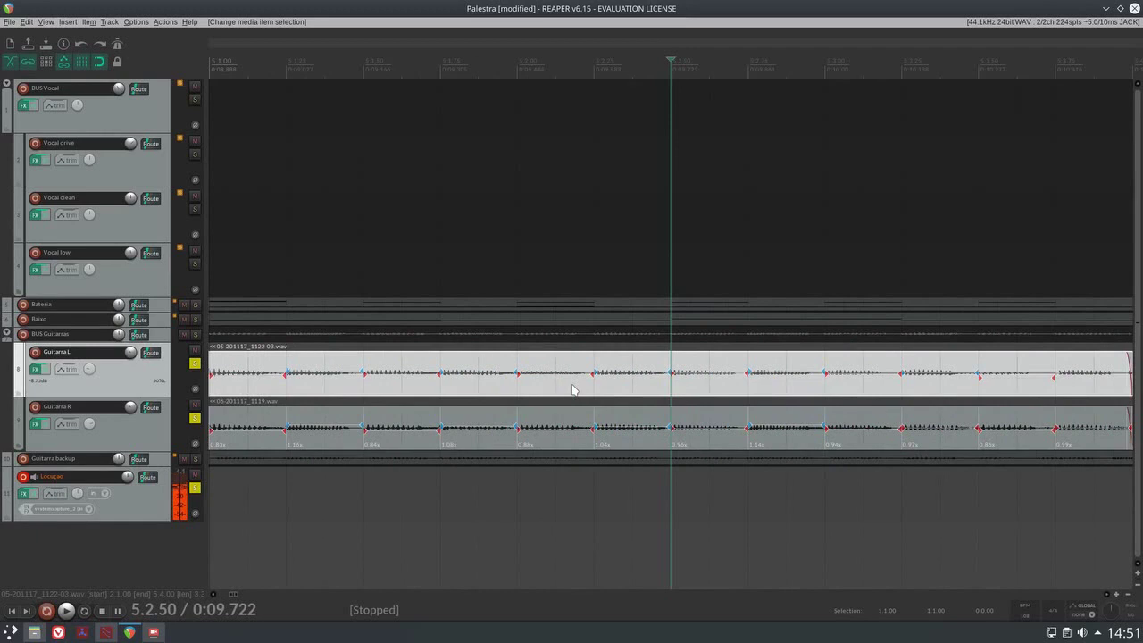
scroll(574, 391, "down", 3)
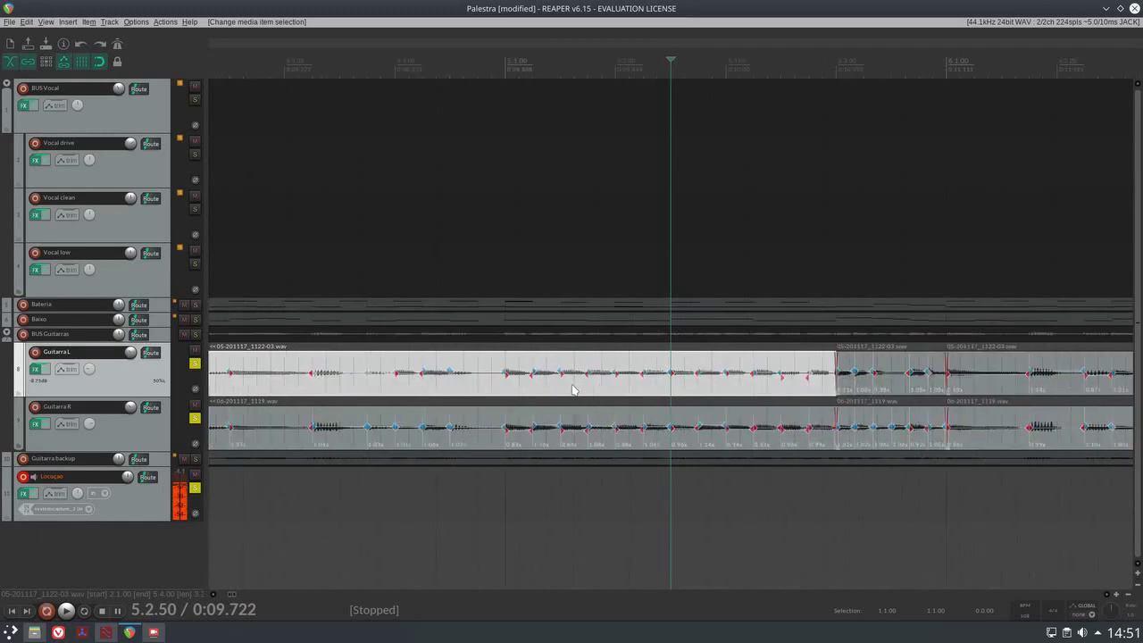
Make a time selection from 5.1.00 to 5.4.00 and listen to the start of it with both guitars soloed.
left_click(507, 362)
left_click_drag(509, 280, 836, 295)
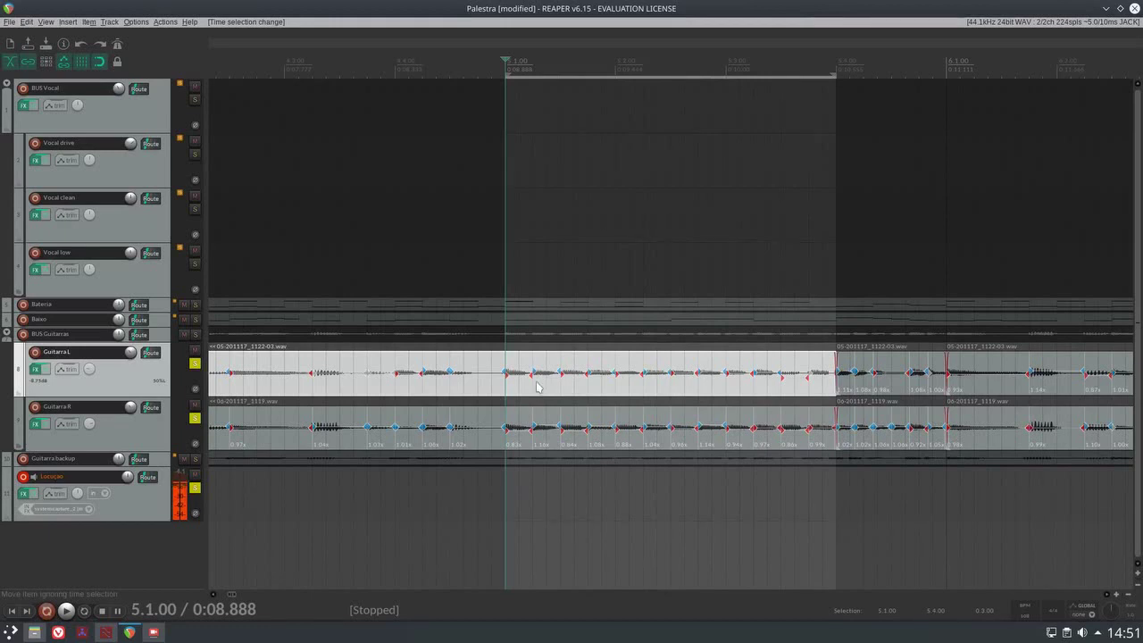
key("space")
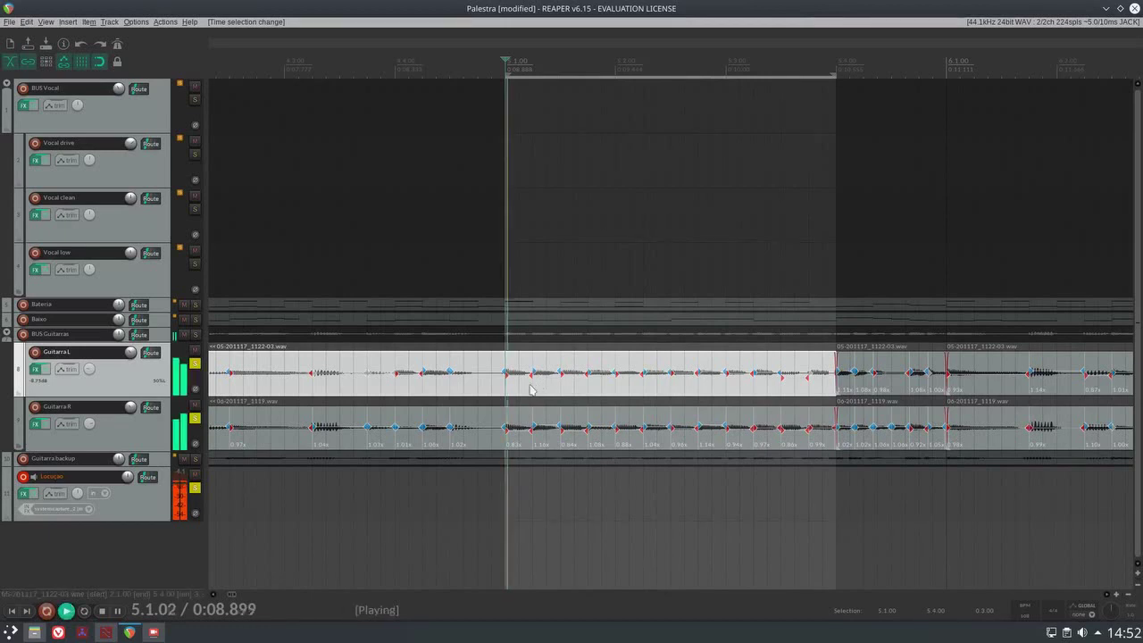
key("space")
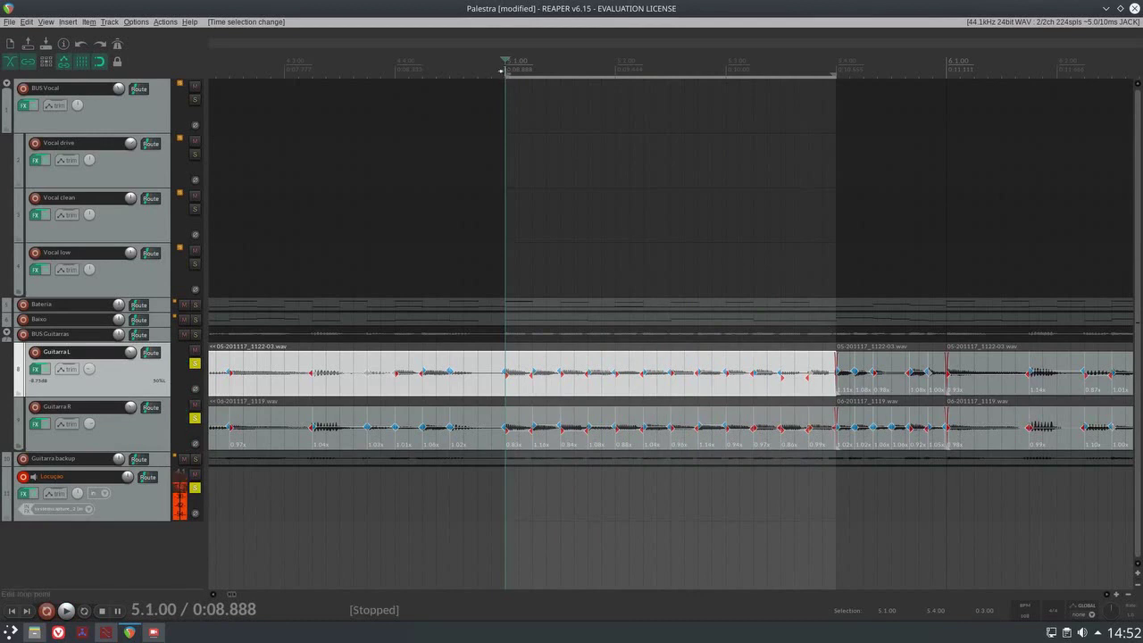
Make a time selection from 5.4.00 to 6.1.00 and place the edit cursor at the item crossfade at 5.4.00.
left_click_drag(838, 105, 945, 106)
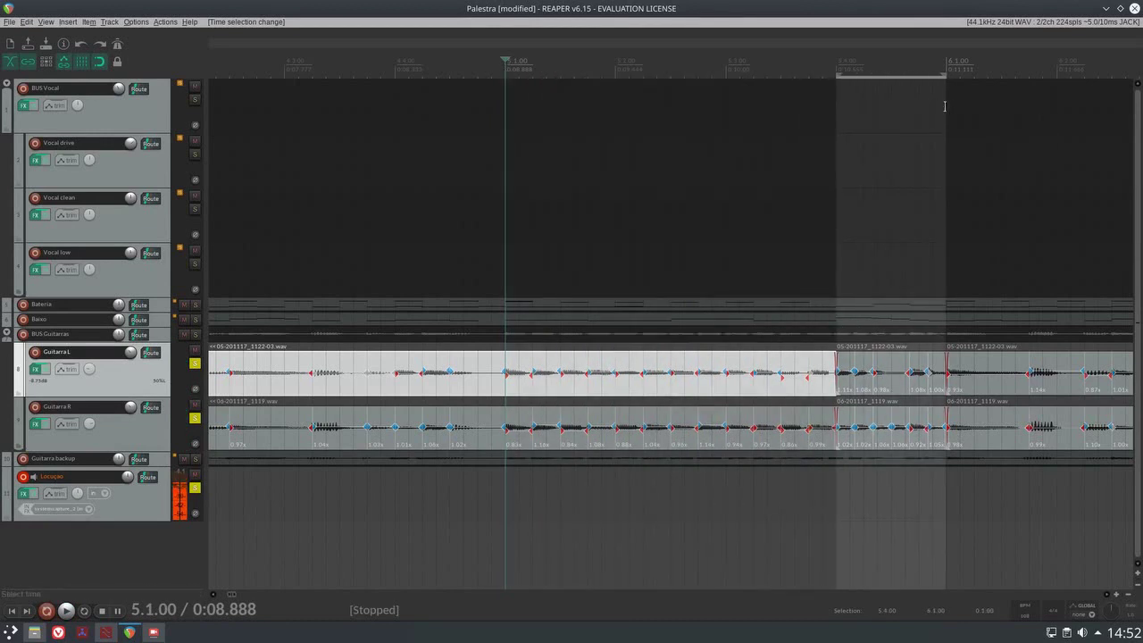
left_click(842, 293)
scroll(842, 301, "up", 5)
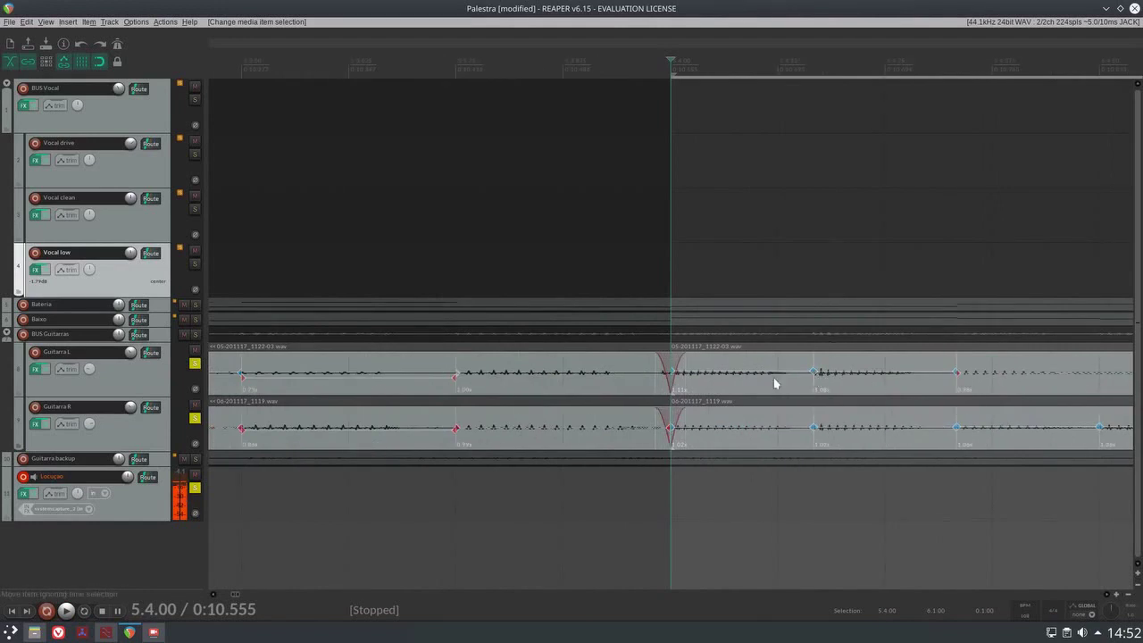
scroll(915, 379, "down", 2)
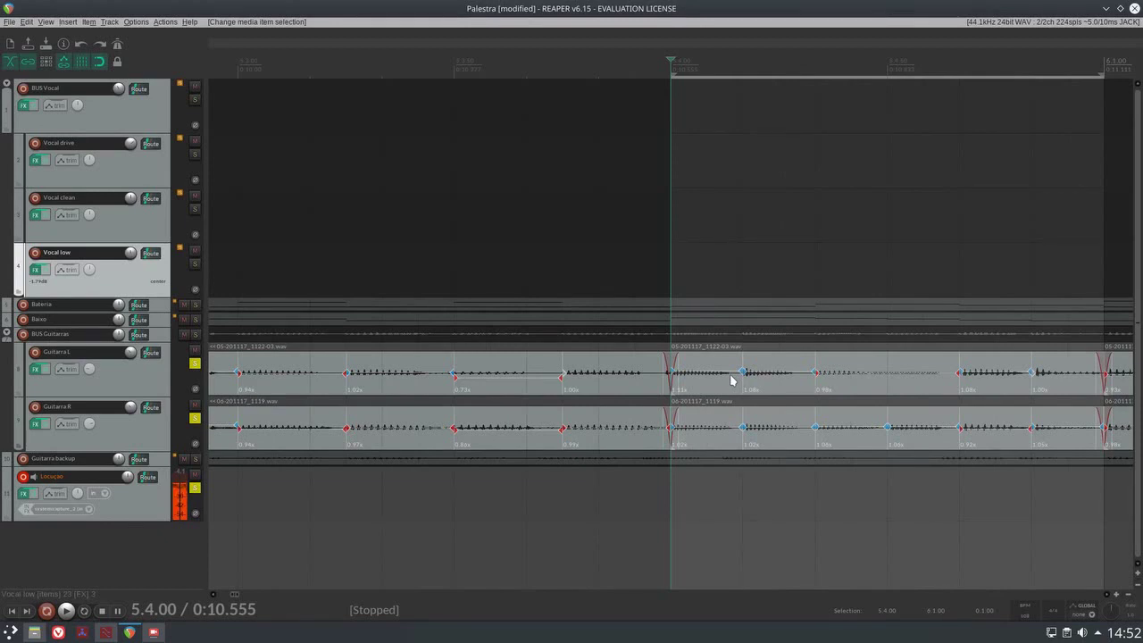
Move the edit cursor forward and back between transients of the Guitarra L item near 5.3.67.
left_click(501, 380)
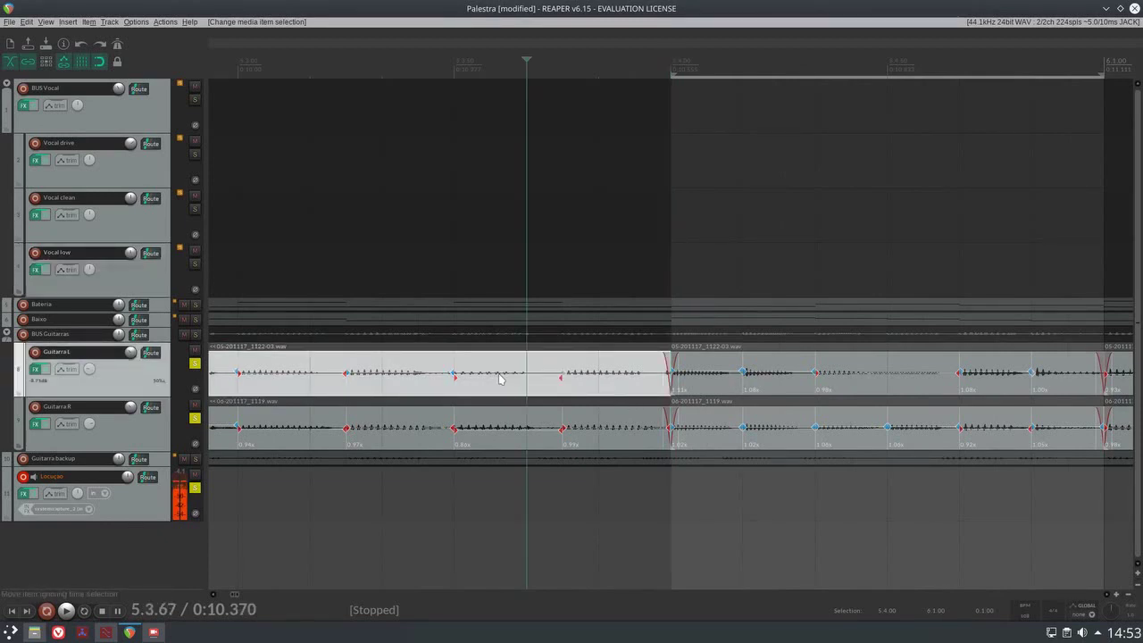
key("Tab")
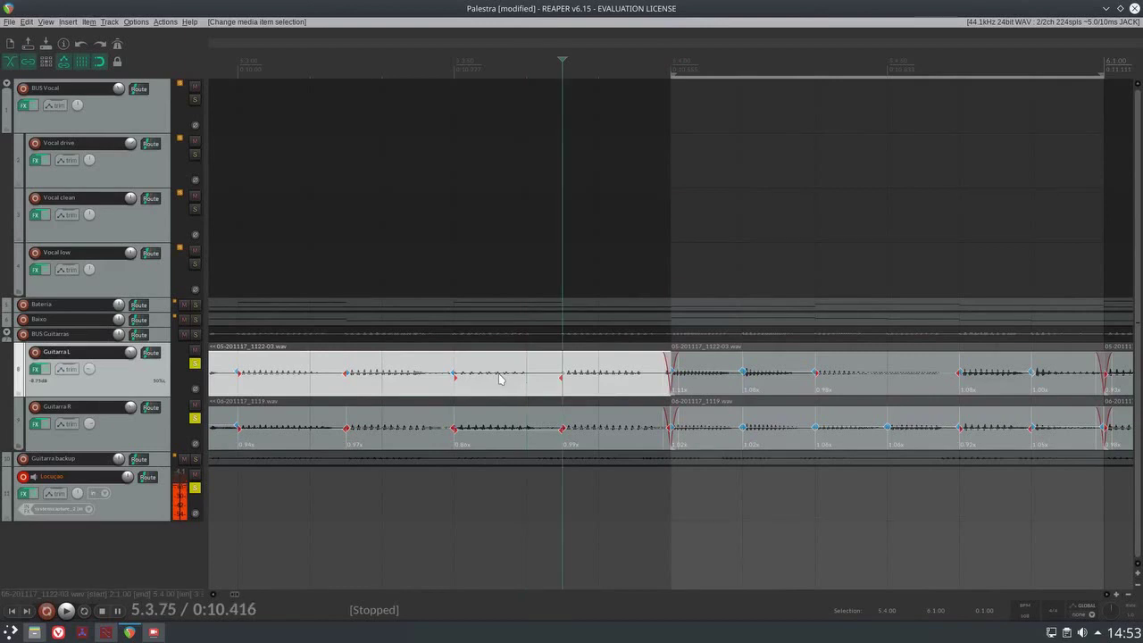
scroll(580, 427, "down", 2)
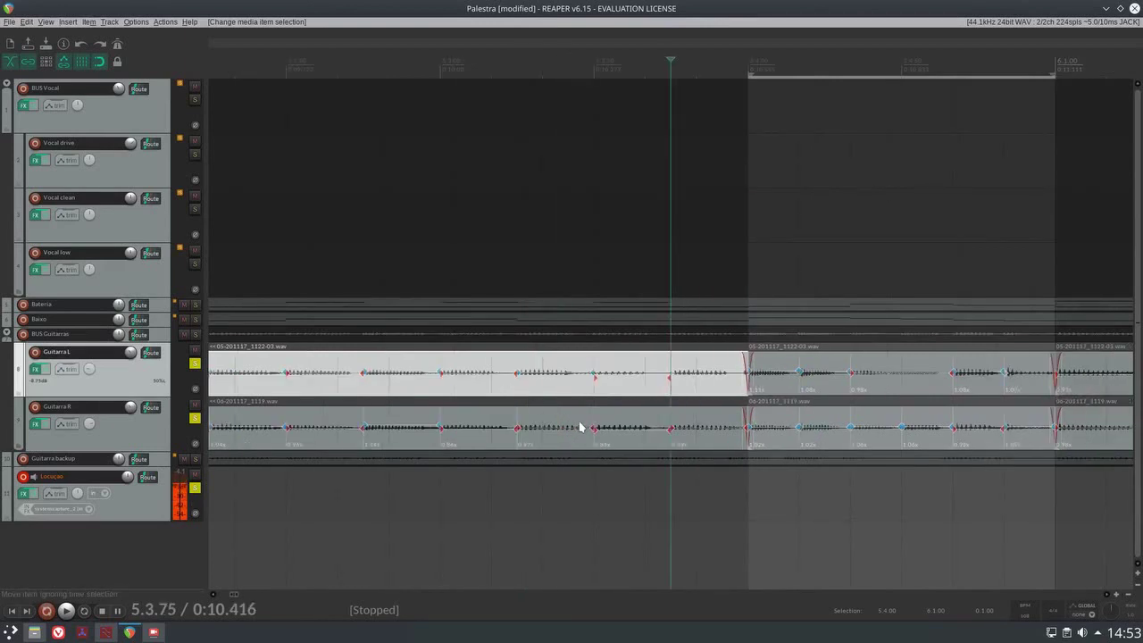
key("shift+Tab")
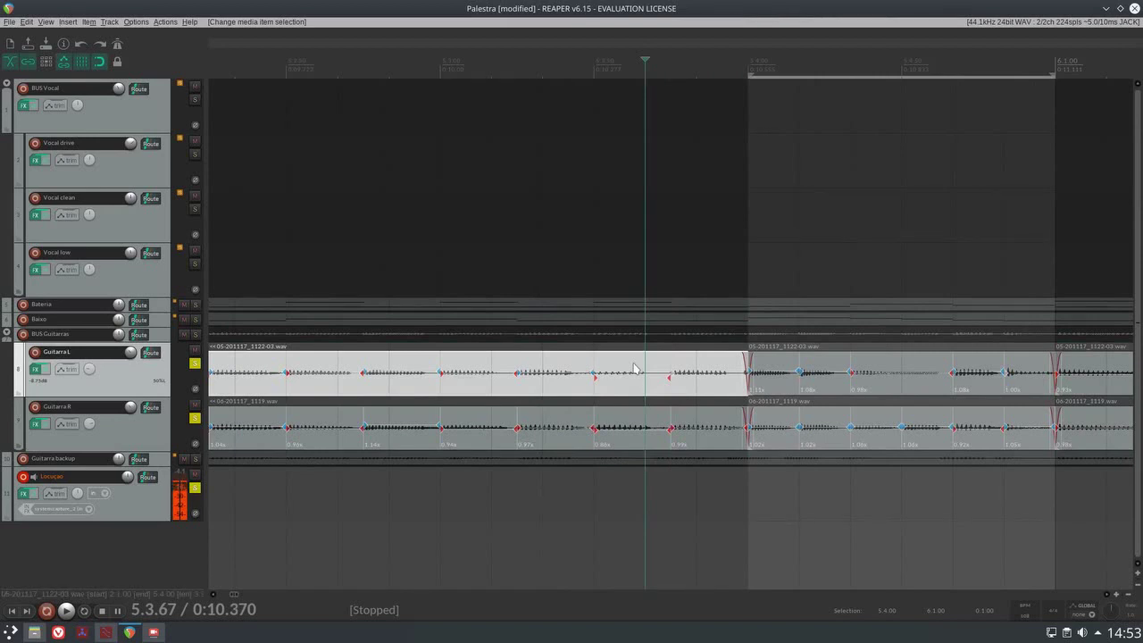
Solo and enlarge Guitarra backup in place of Guitarra L and R, and put the edit cursor on its item at 2.1.00.
scroll(635, 368, "down", 4)
scroll(634, 368, "down", 2)
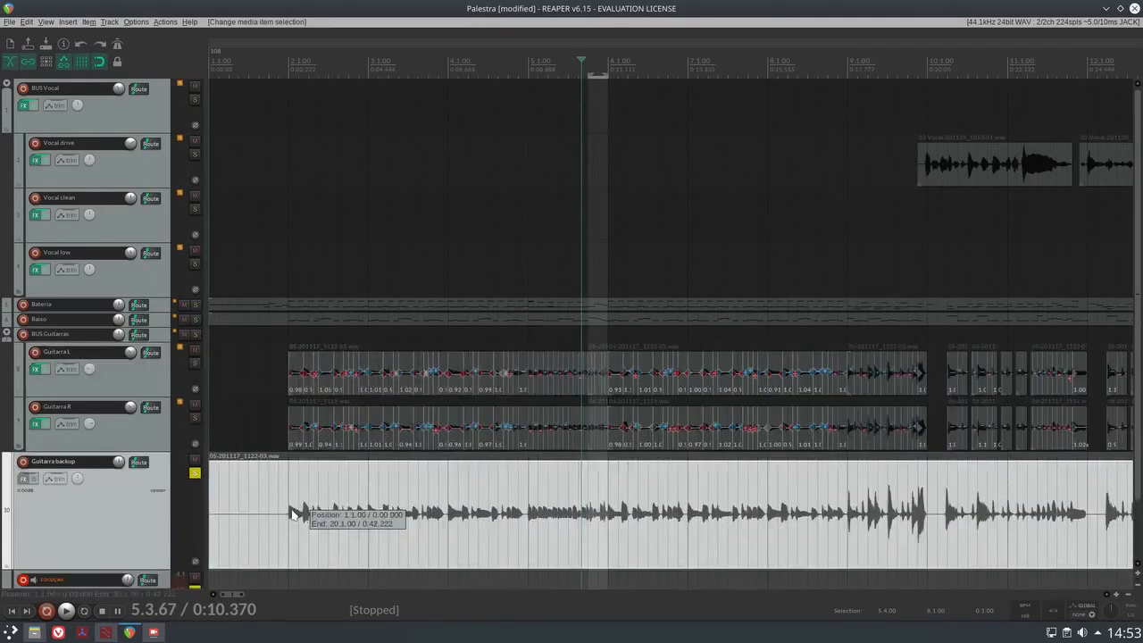
left_click(292, 515)
scroll(534, 543, "up", 3)
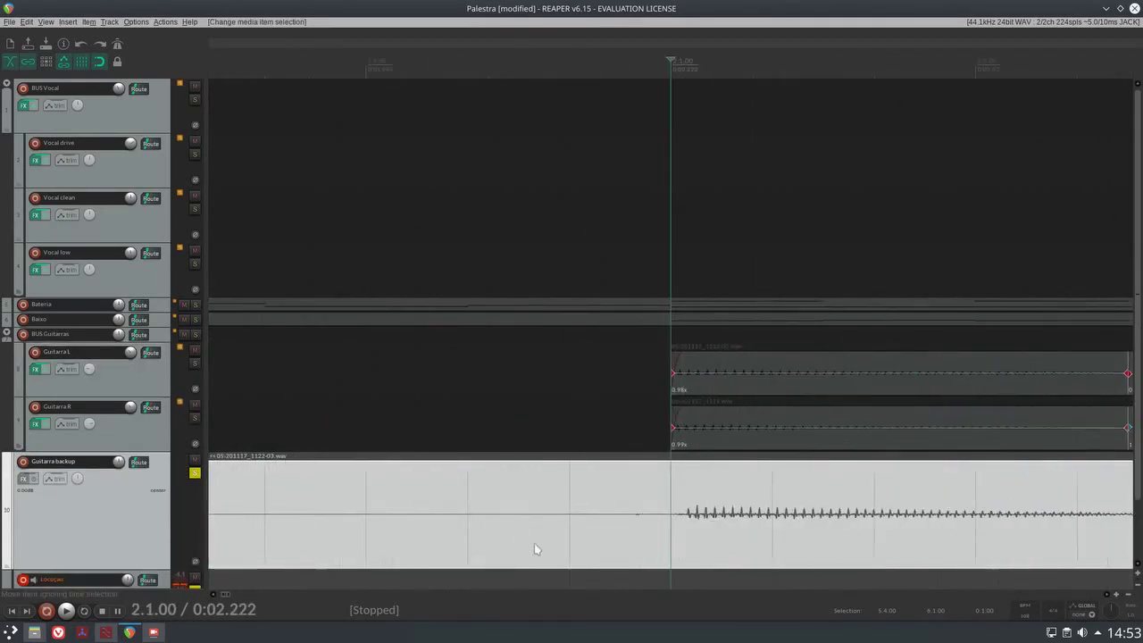
Add stretch markers at the transients of the first four notes in the Guitarra backup item.
key("Tab")
key("shift+w")
key("Tab")
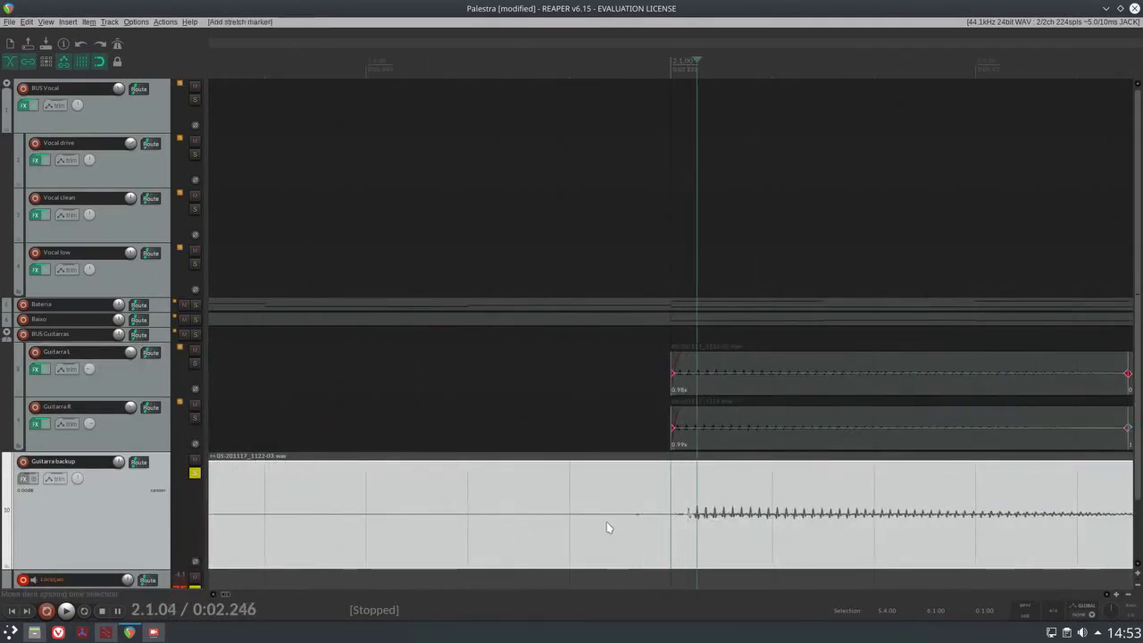
scroll(705, 542, "down", 3)
key("Tab")
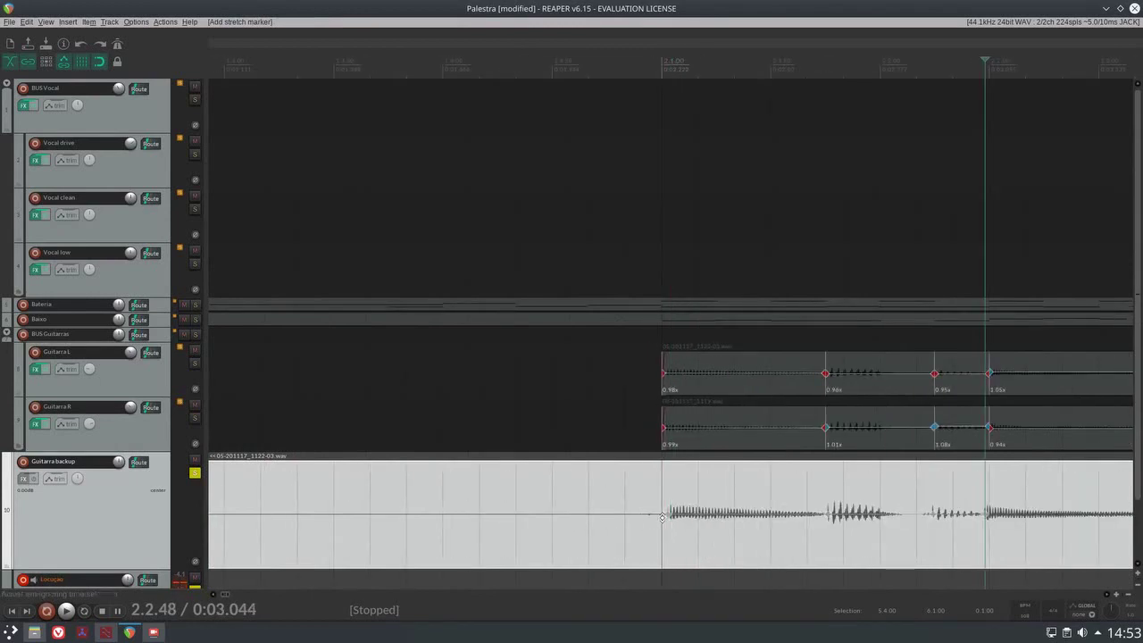
Snap all stretch markers in the selected Guitarra backup item to the grid.
right_click(709, 498)
mouse_move(777, 338)
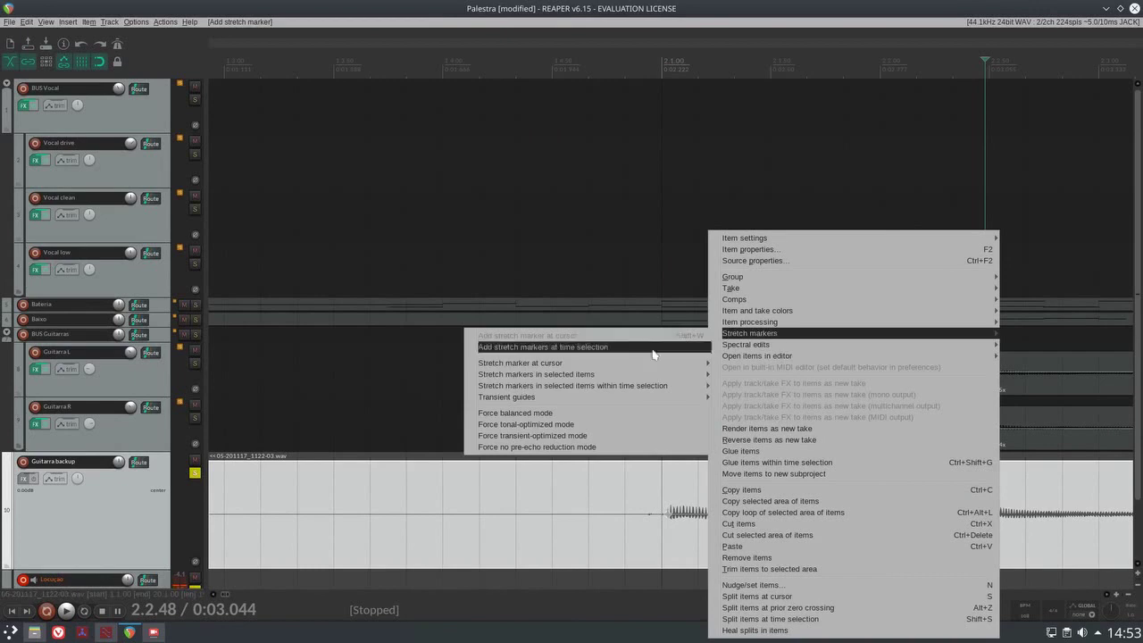
mouse_move(609, 382)
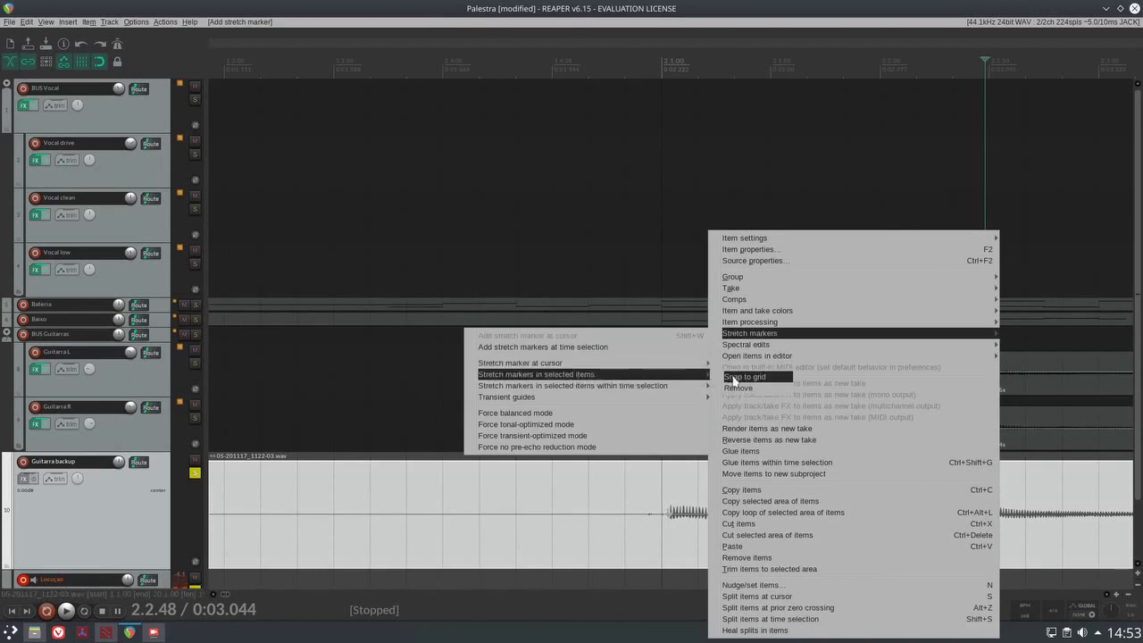
left_click(764, 380)
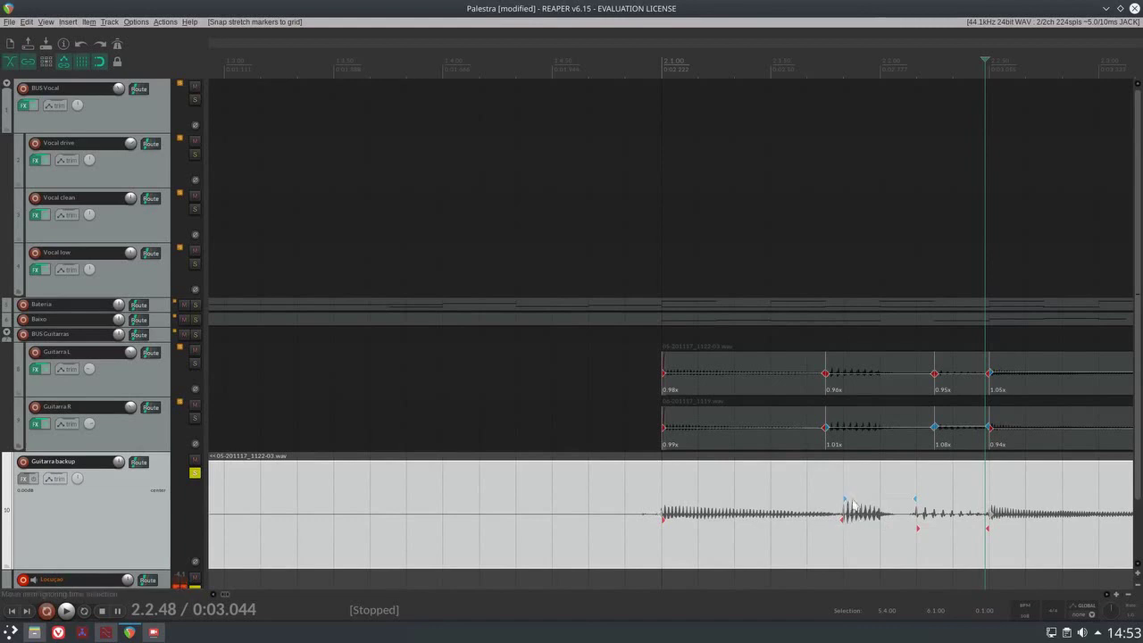
Undo the grid snapping of the stretch markers in the Guitarra backup item.
left_click(838, 439)
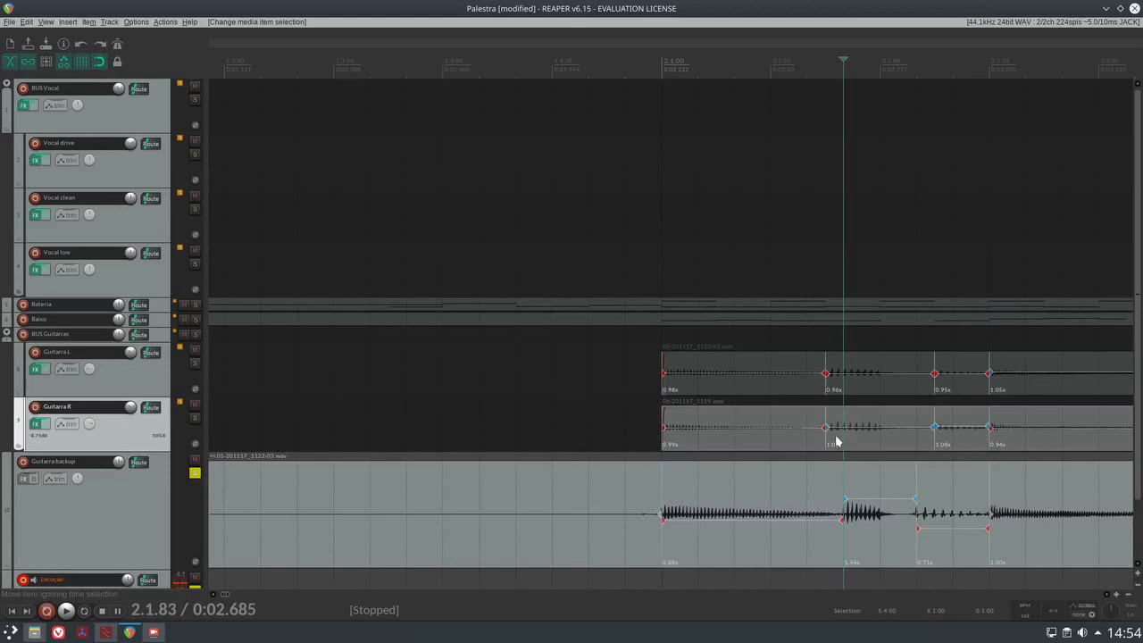
left_click(849, 497)
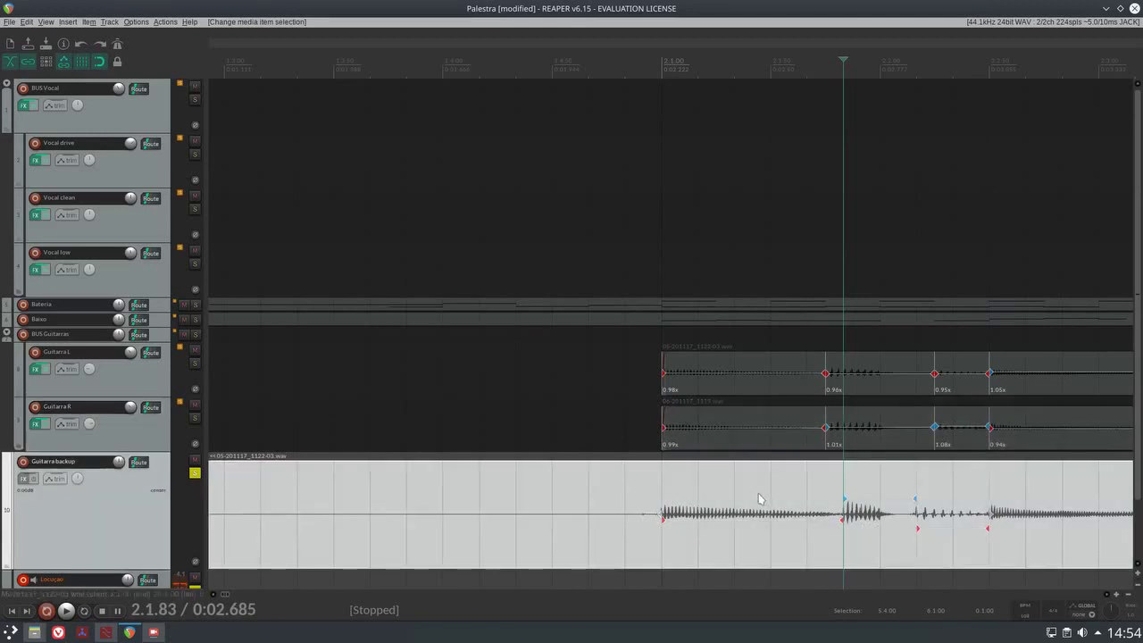
key("w")
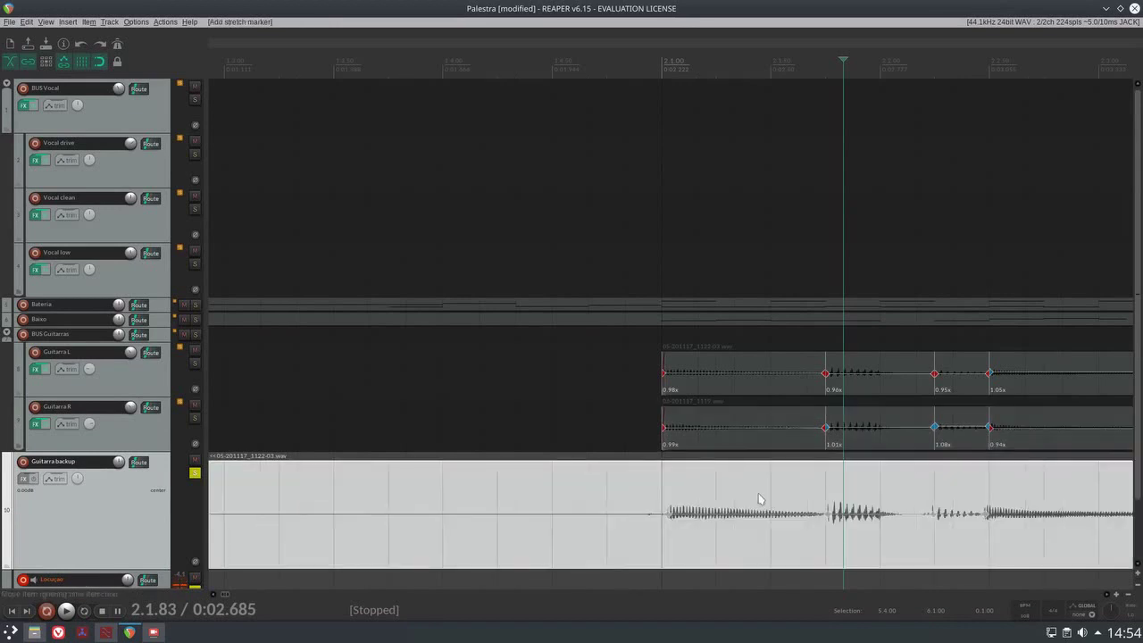
Snap the Guitarra backup item's stretch markers to the grid again and put the edit cursor at 2.1.50.
right_click(748, 512)
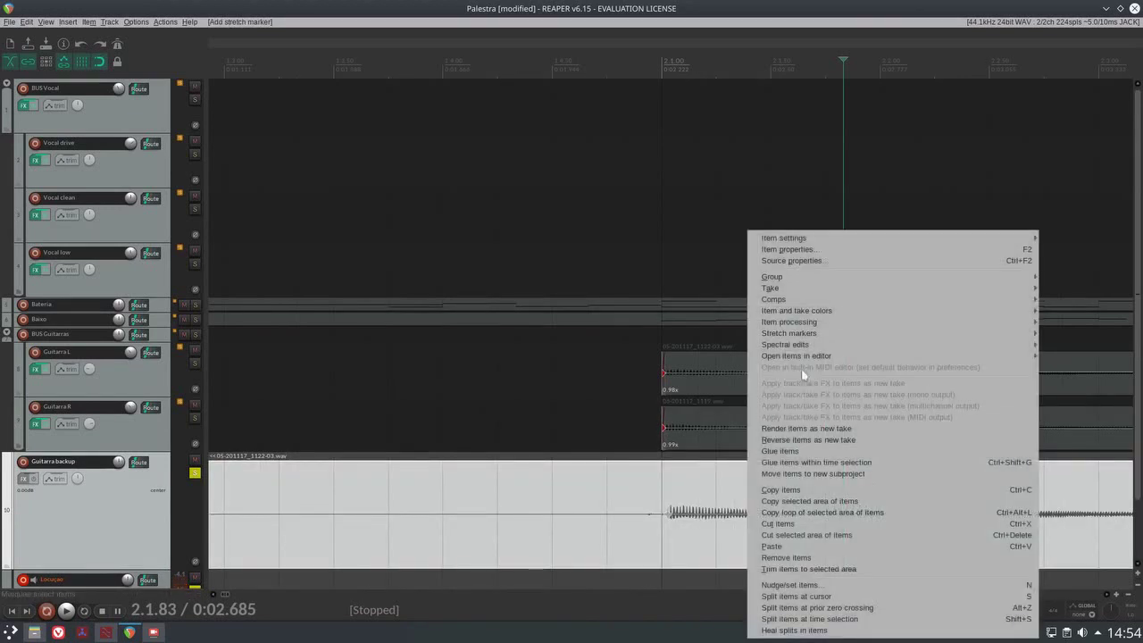
left_click(706, 381)
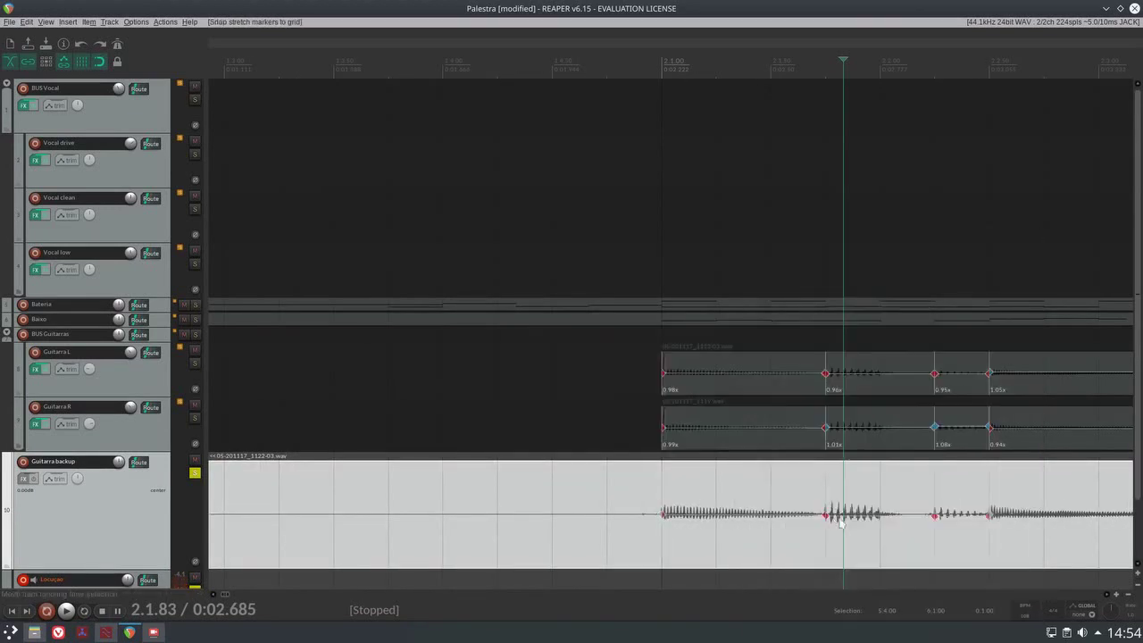
left_click(758, 516)
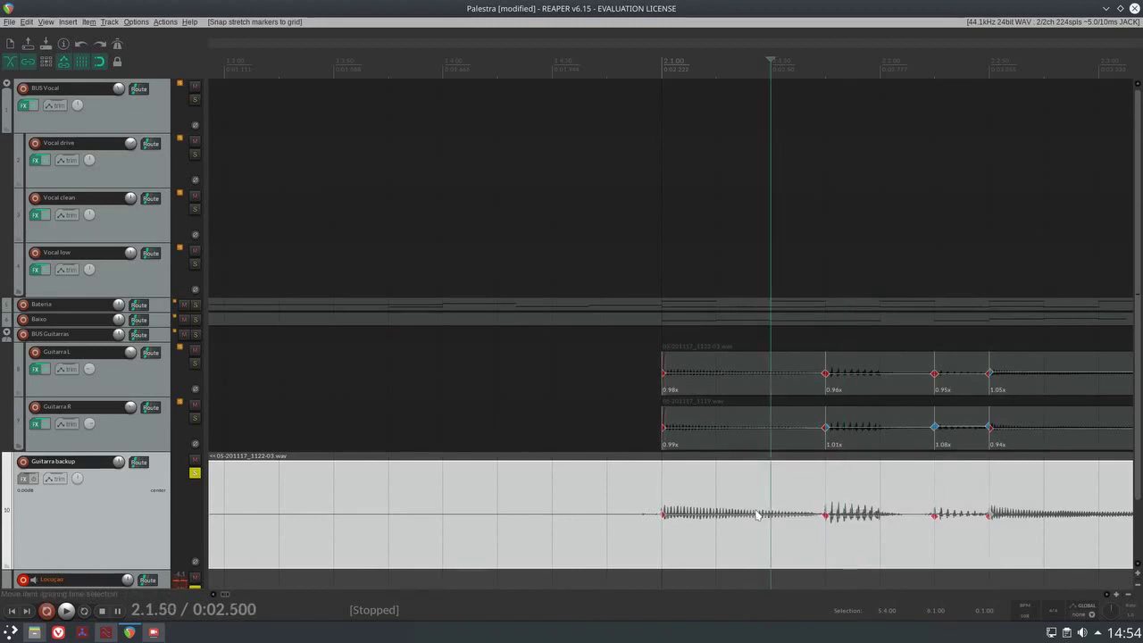
Undo the repeated grid snapping and the stretch markers added to the Guitarra backup item.
key("ctrl+z")
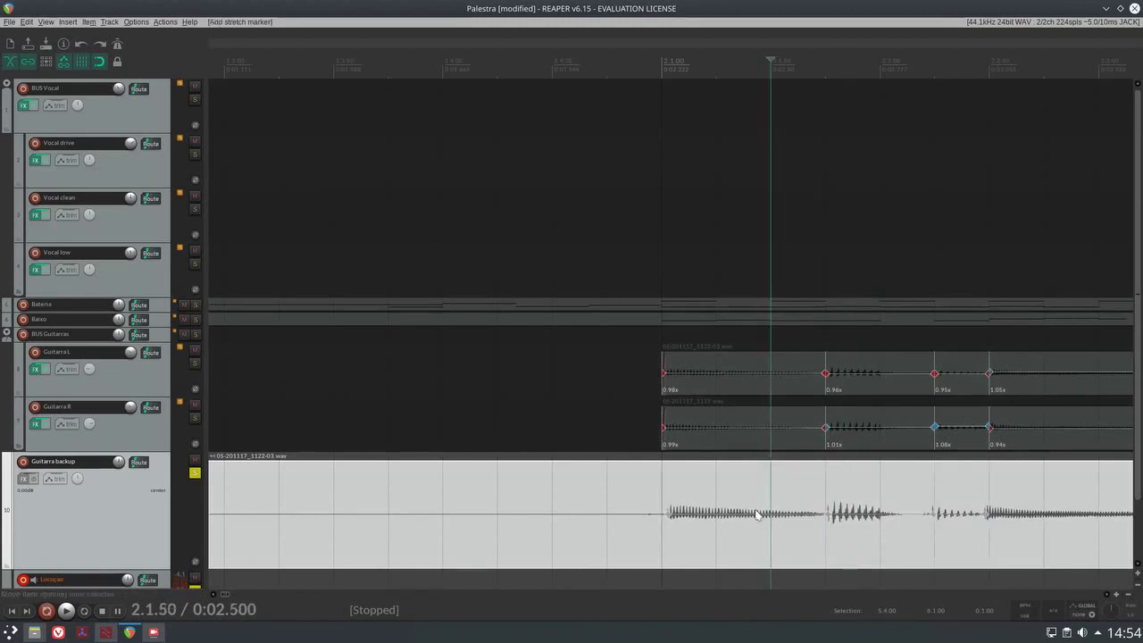
left_click(757, 516)
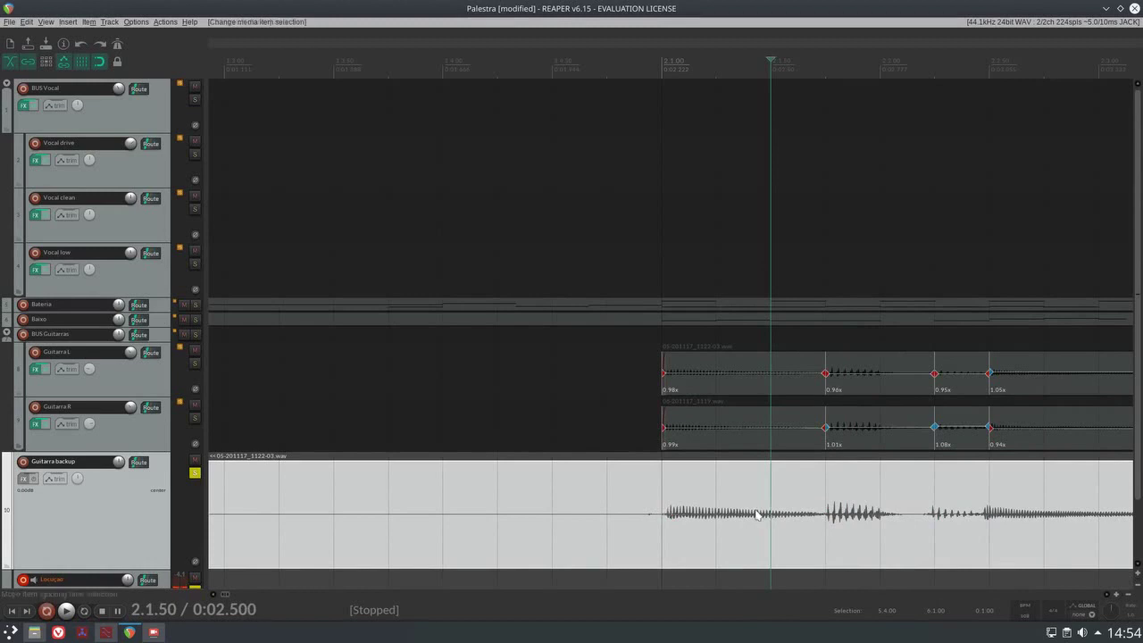
scroll(757, 515, "down", 2)
scroll(934, 534, "down", 5)
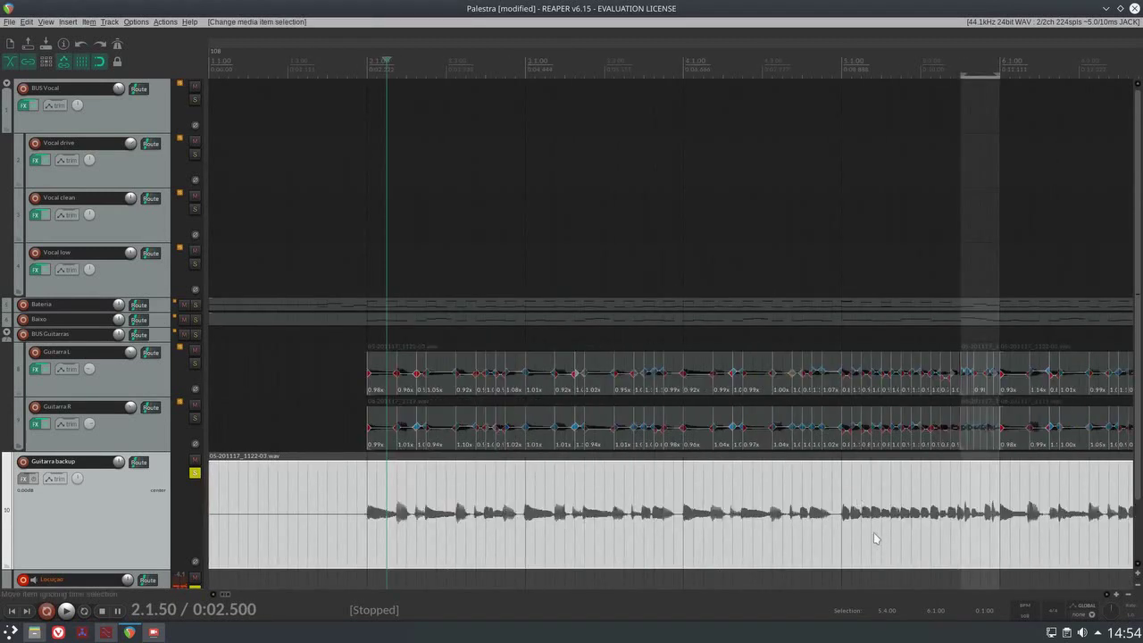
Solo Guitarra L and Guitarra R in place of Guitarra backup, and put the edit cursor at 3.2.25.
left_click(544, 447)
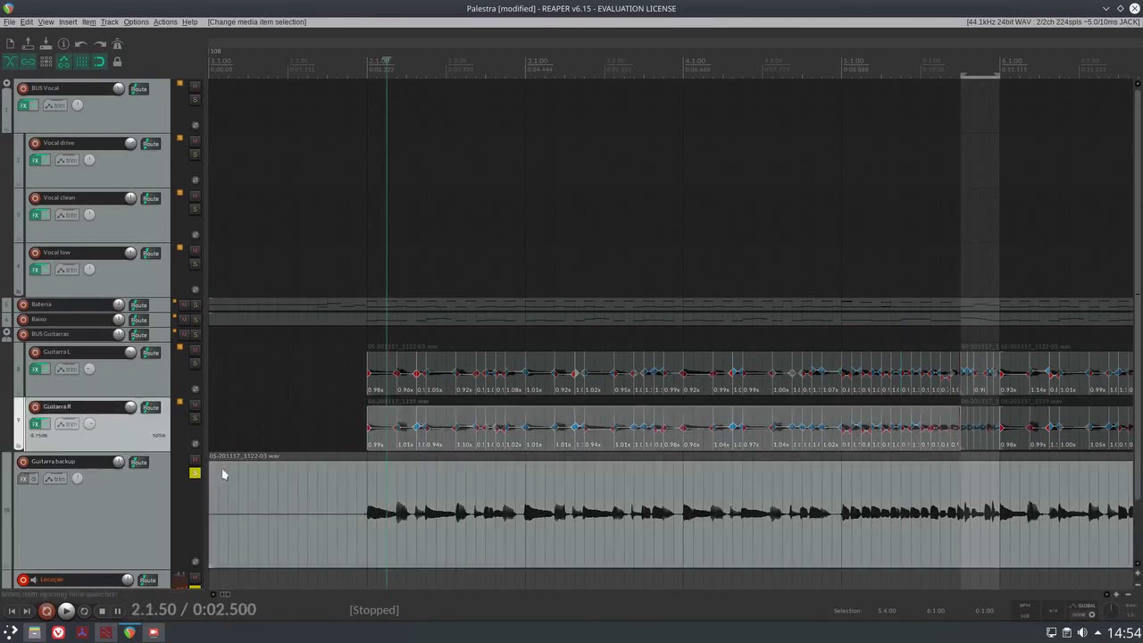
left_click(195, 472)
left_click(195, 418)
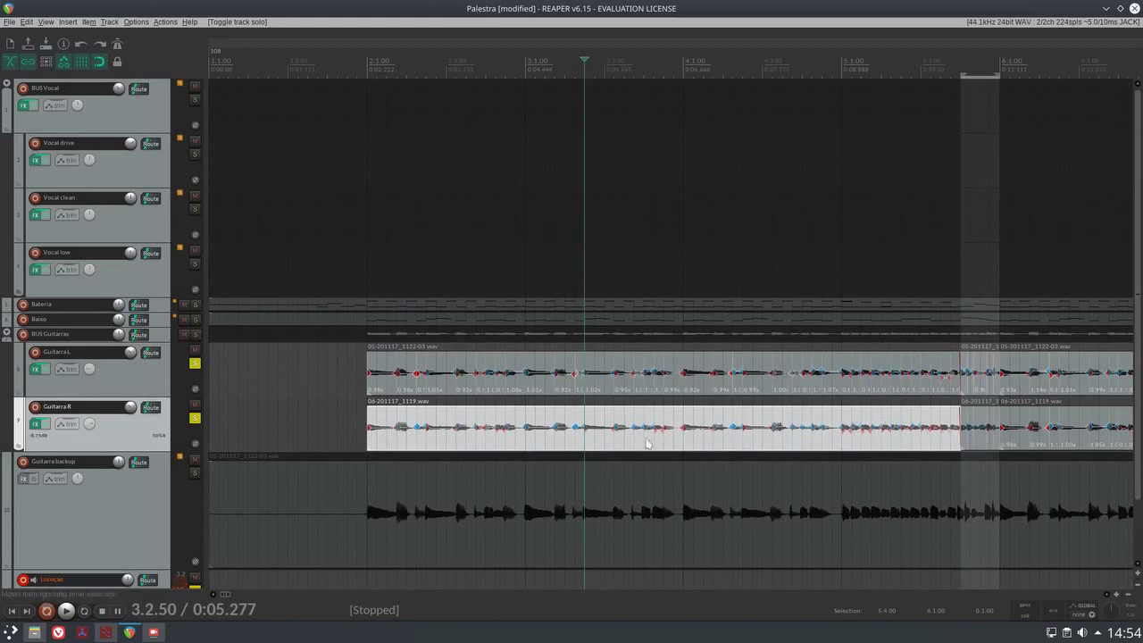
left_click(572, 438)
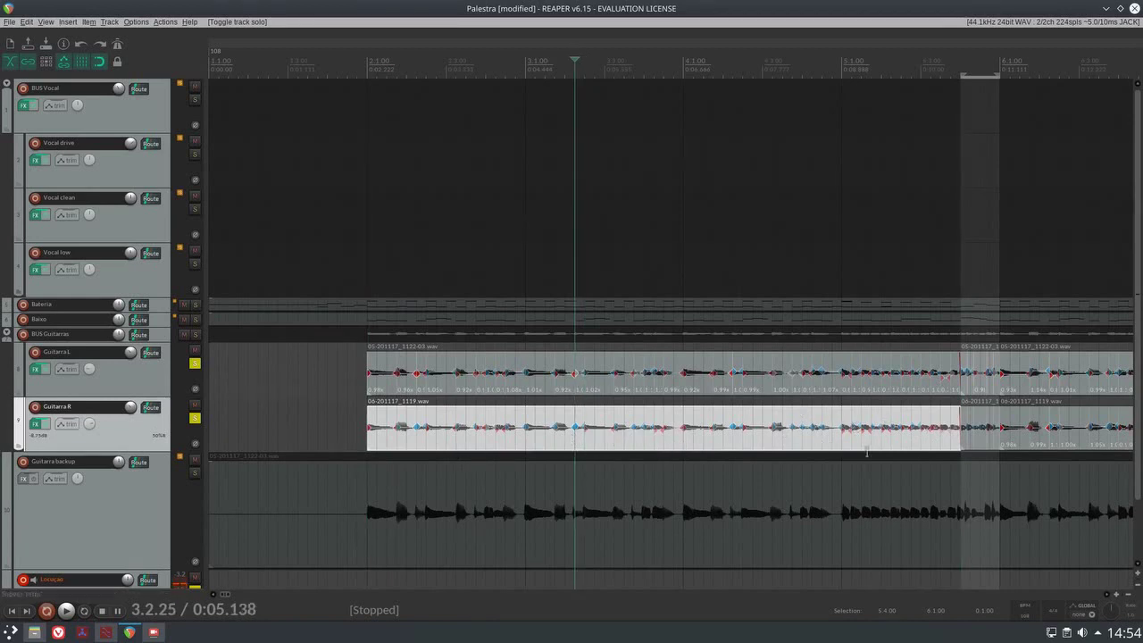
Select the Guitarra R item starting at 6.1.00, put the edit cursor at 7.4.50 and remove the time selection.
left_click(977, 433)
scroll(977, 433, "up", 5)
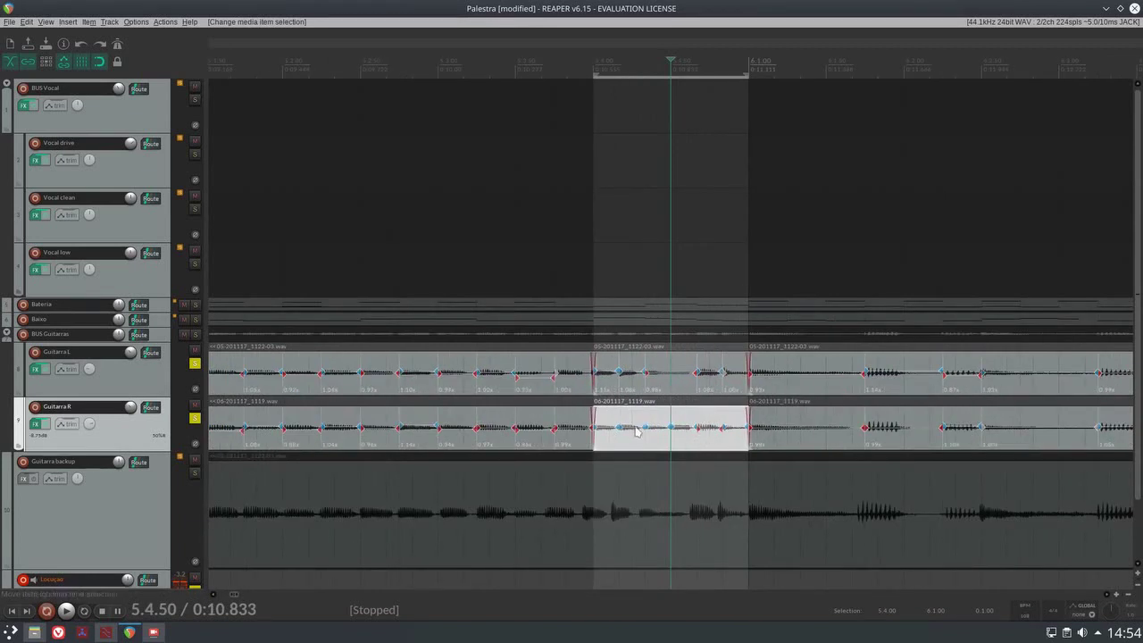
left_click(774, 428, "ctrl")
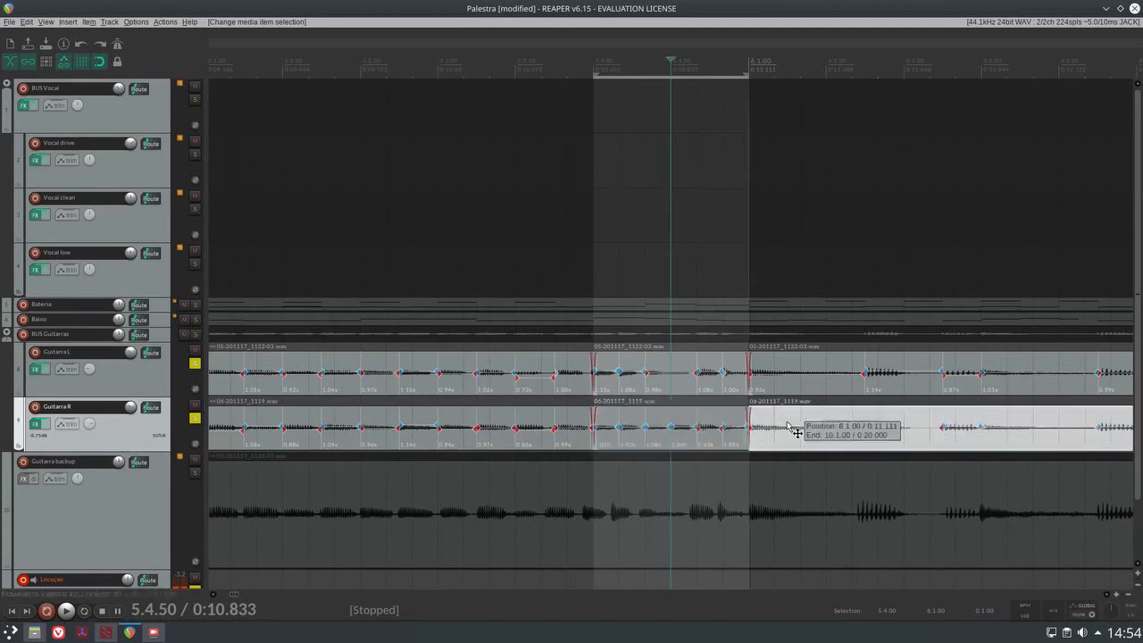
scroll(909, 460, "down", 8)
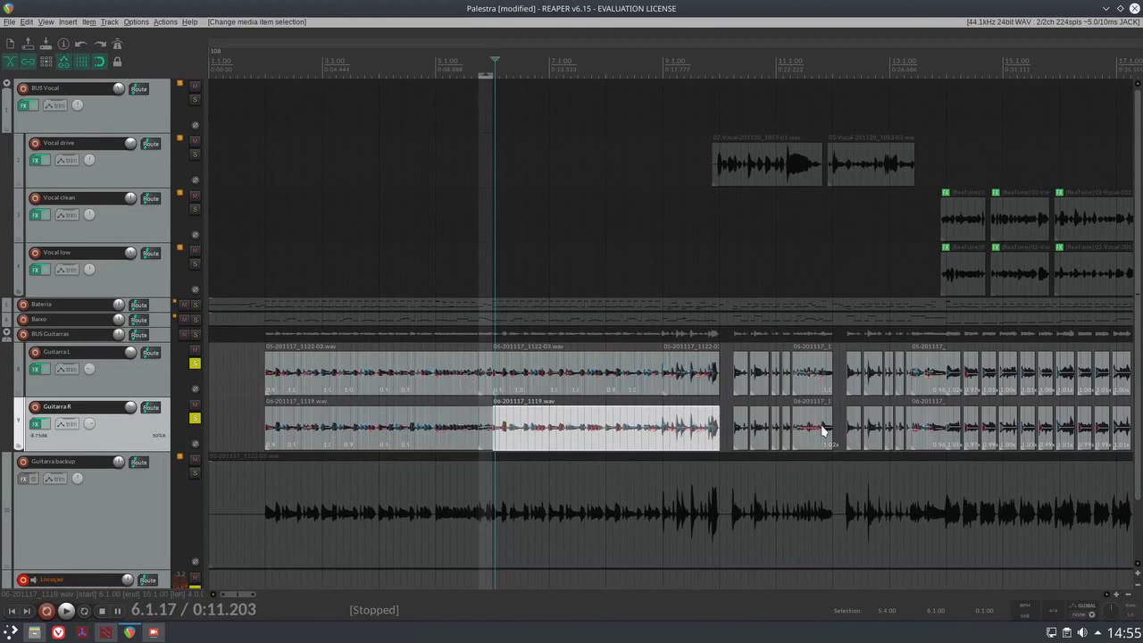
left_click(601, 436)
scroll(601, 436, "up", 3)
scroll(601, 436, "down", 5)
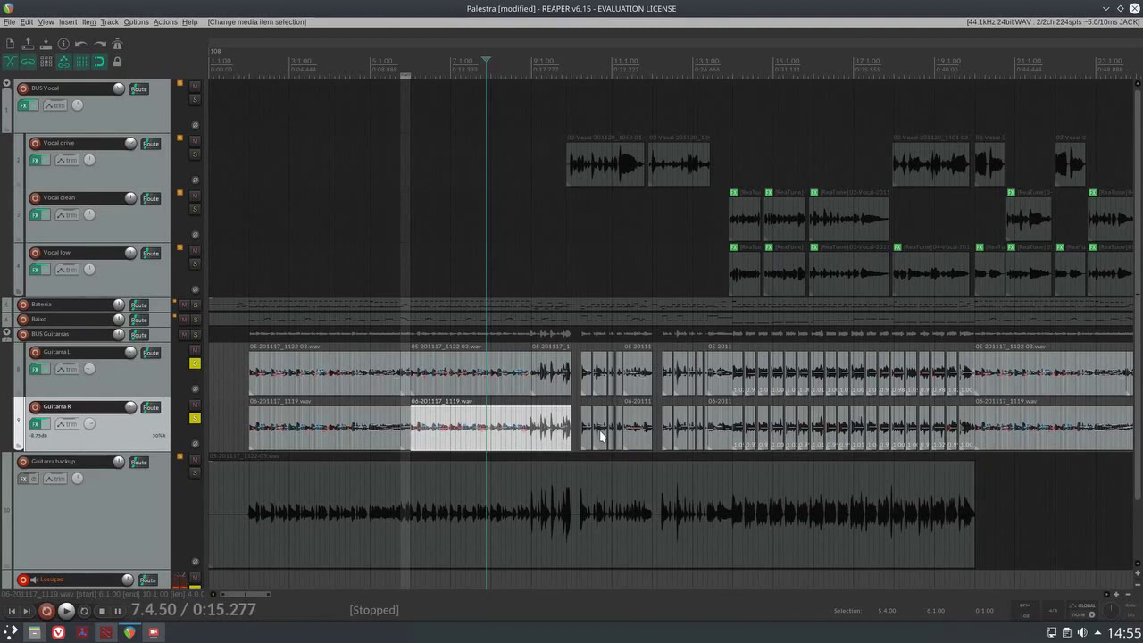
key("Escape")
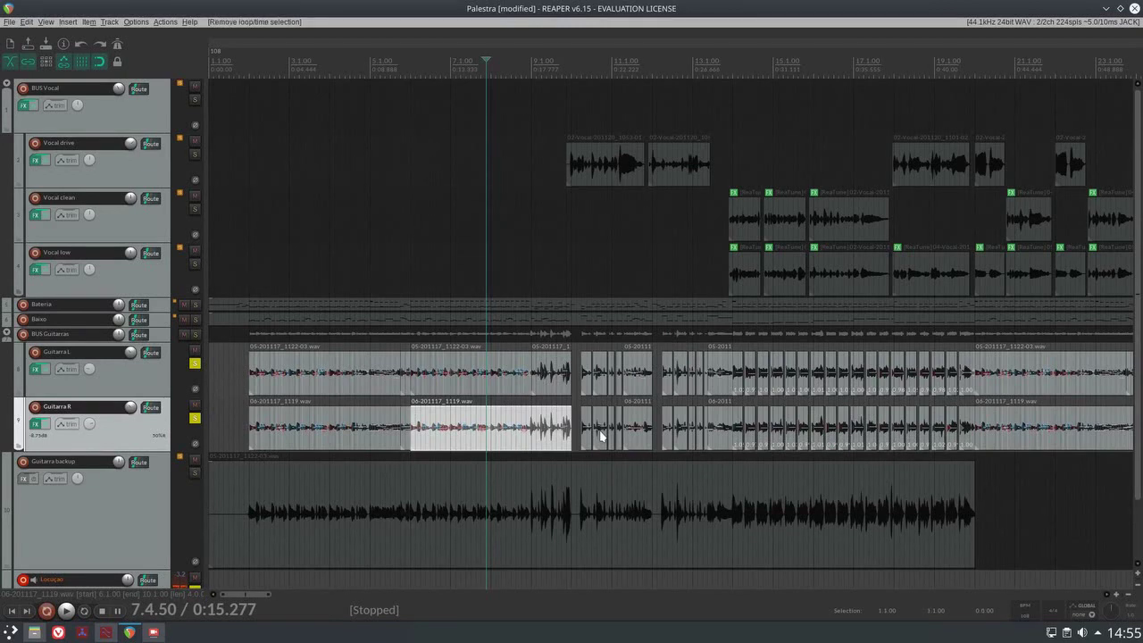
Try shifting the stretch marker at 2.1.75 in the first Guitarra L item slightly earlier.
left_click(378, 447)
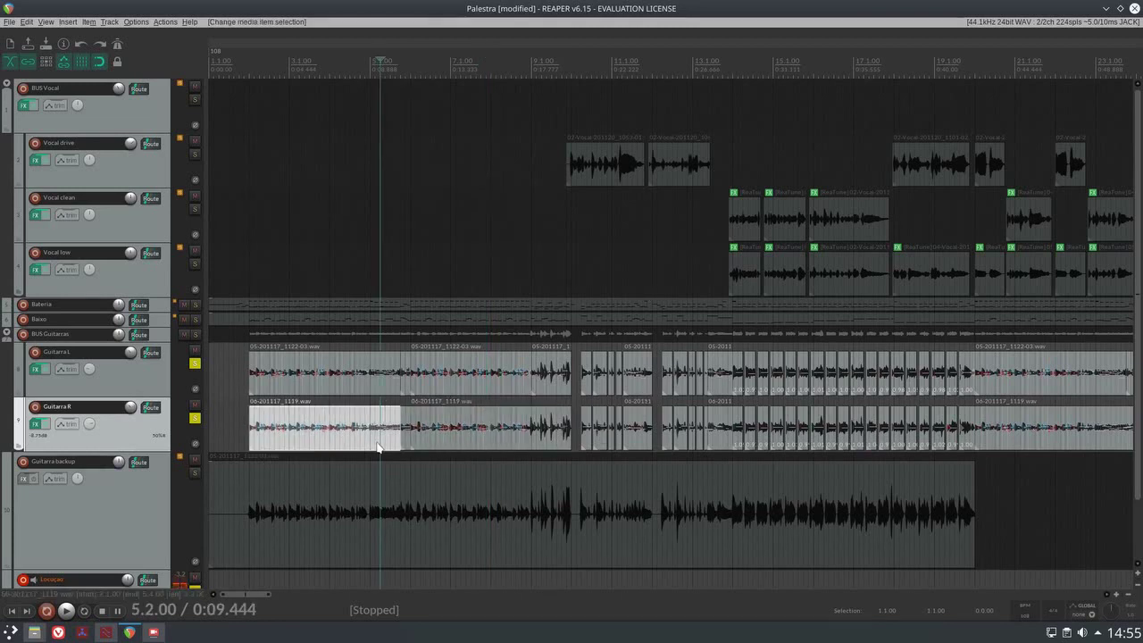
scroll(378, 447, "up", 5)
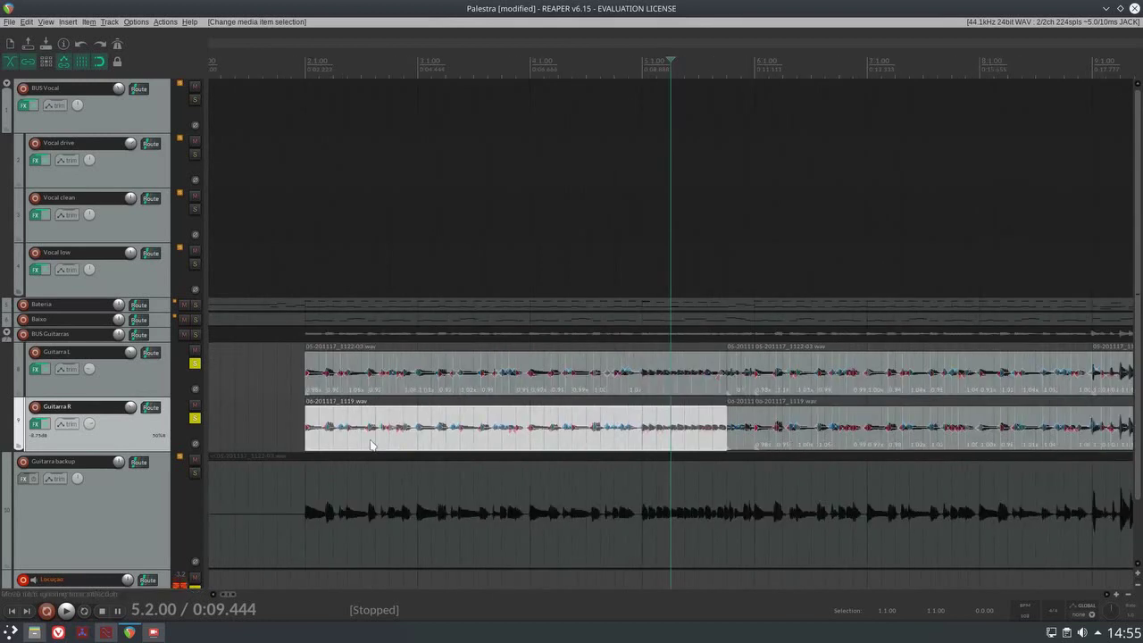
left_click(362, 391)
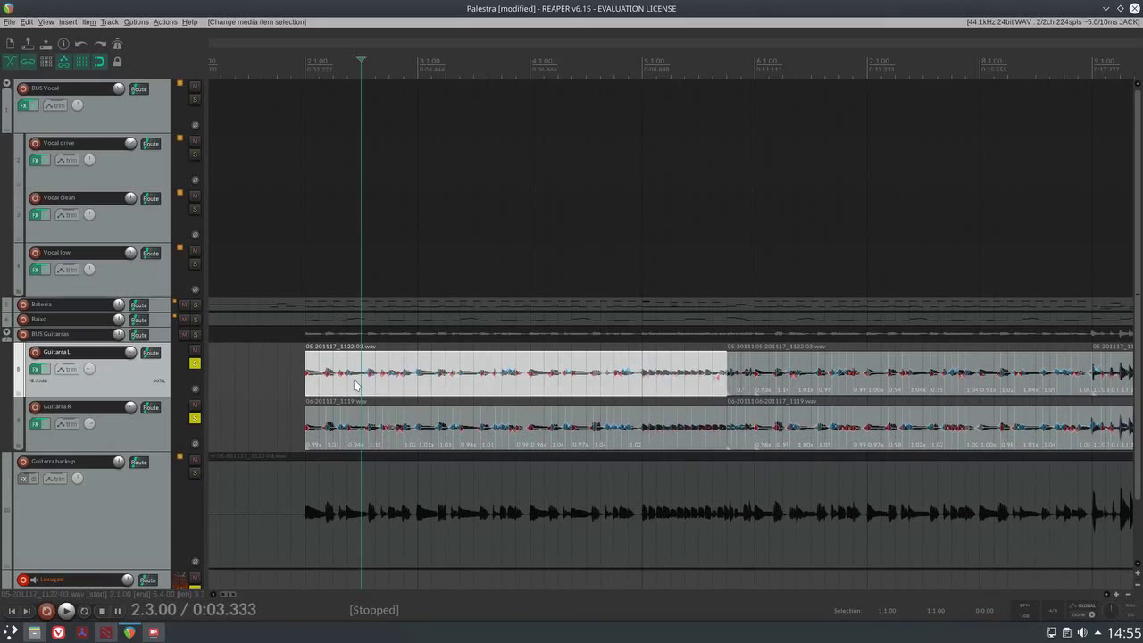
scroll(355, 385, "up", 5)
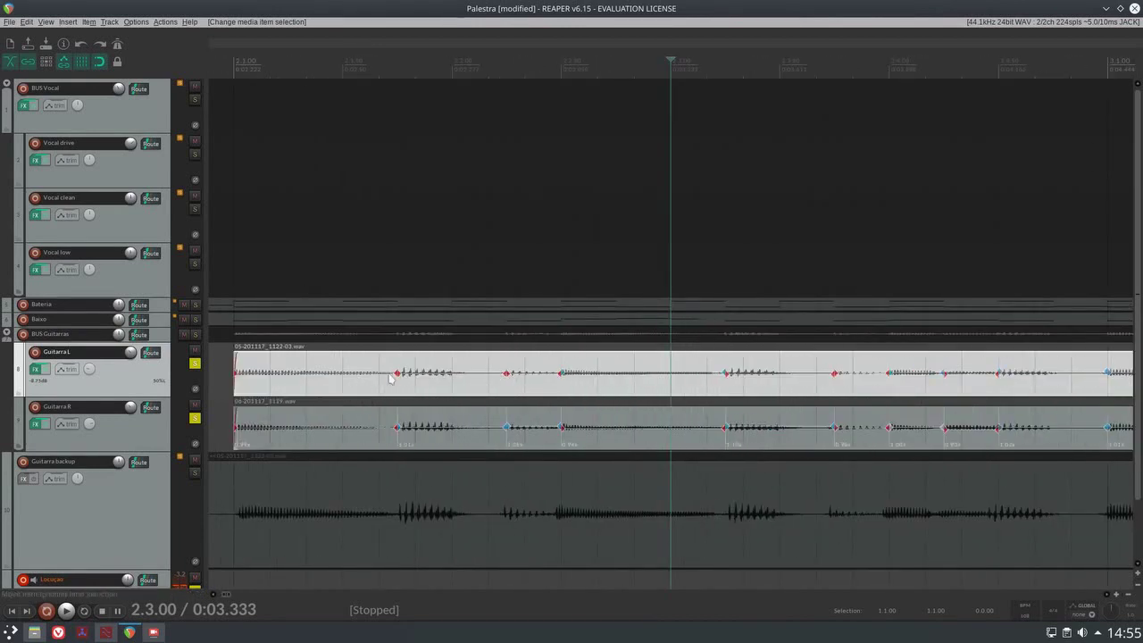
mouse_move(397, 373)
left_mouse_down()
mouse_move(381, 374)
mouse_move(416, 375)
mouse_move(382, 374)
left_mouse_up()
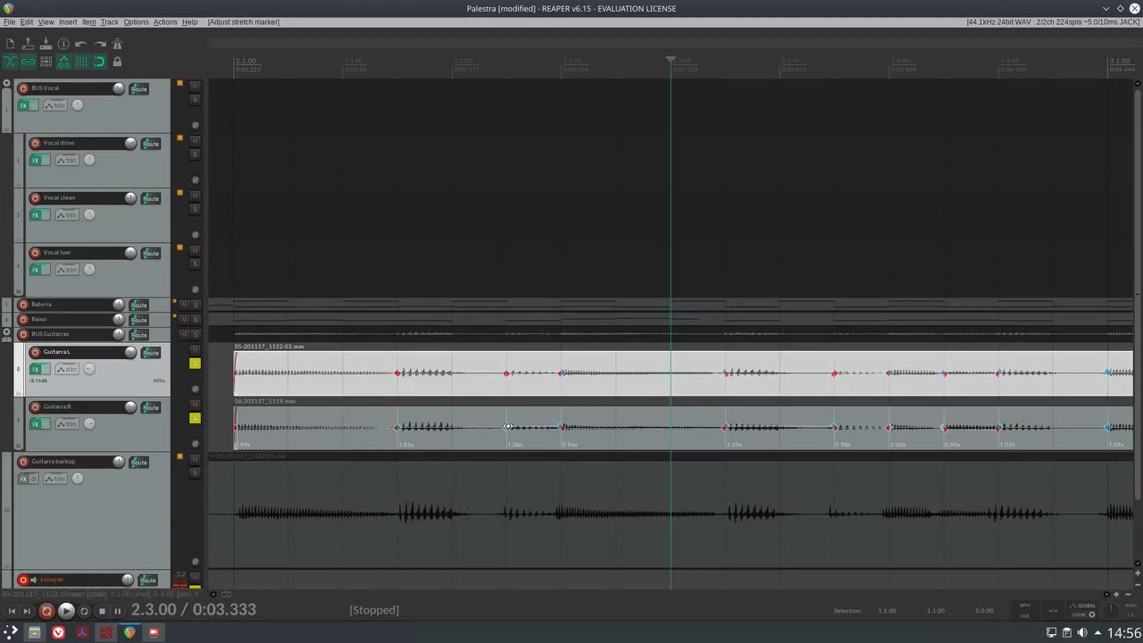
Review the take pitch shift/time stretch modes in the first Guitarra L item's properties, keeping Project default, and close them without applying.
double_click(335, 387)
left_click(85, 291)
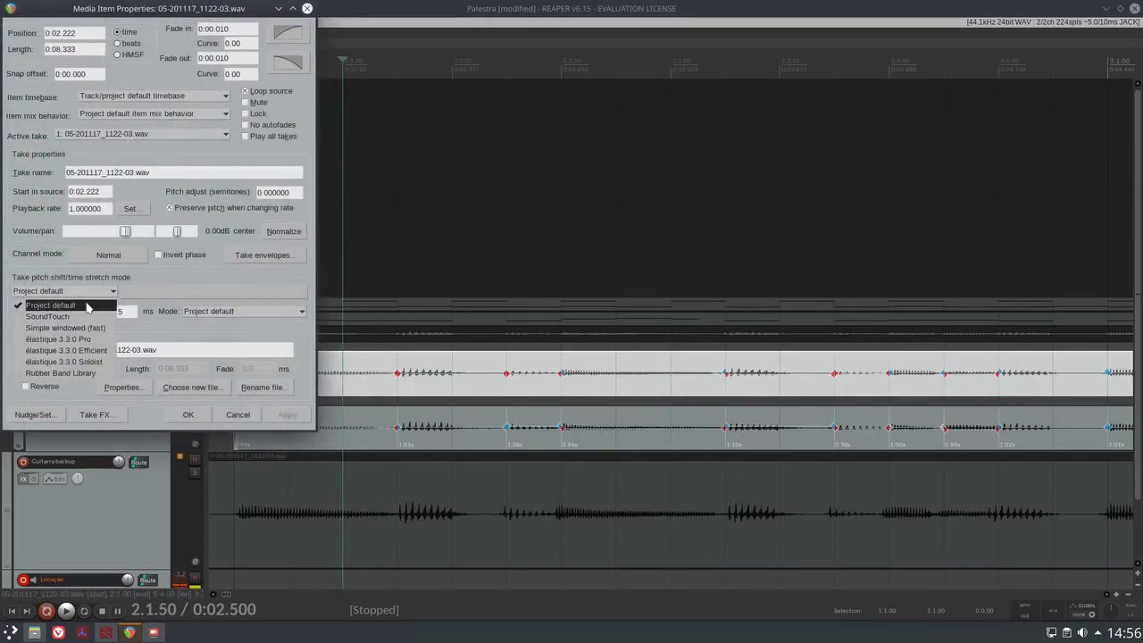
left_click(87, 306)
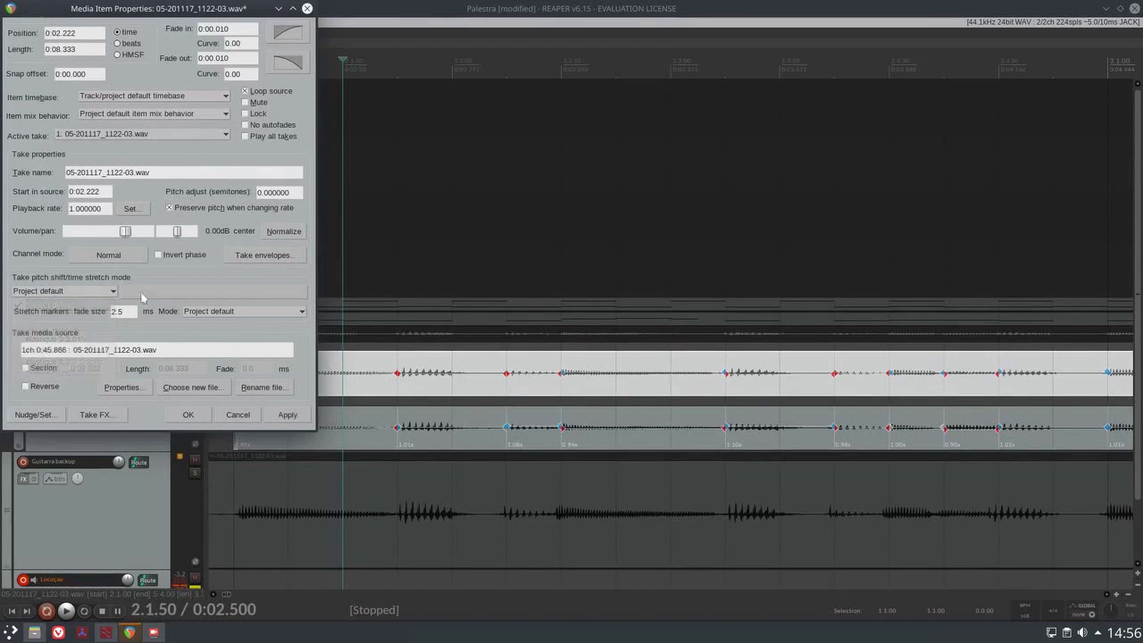
left_click(85, 292)
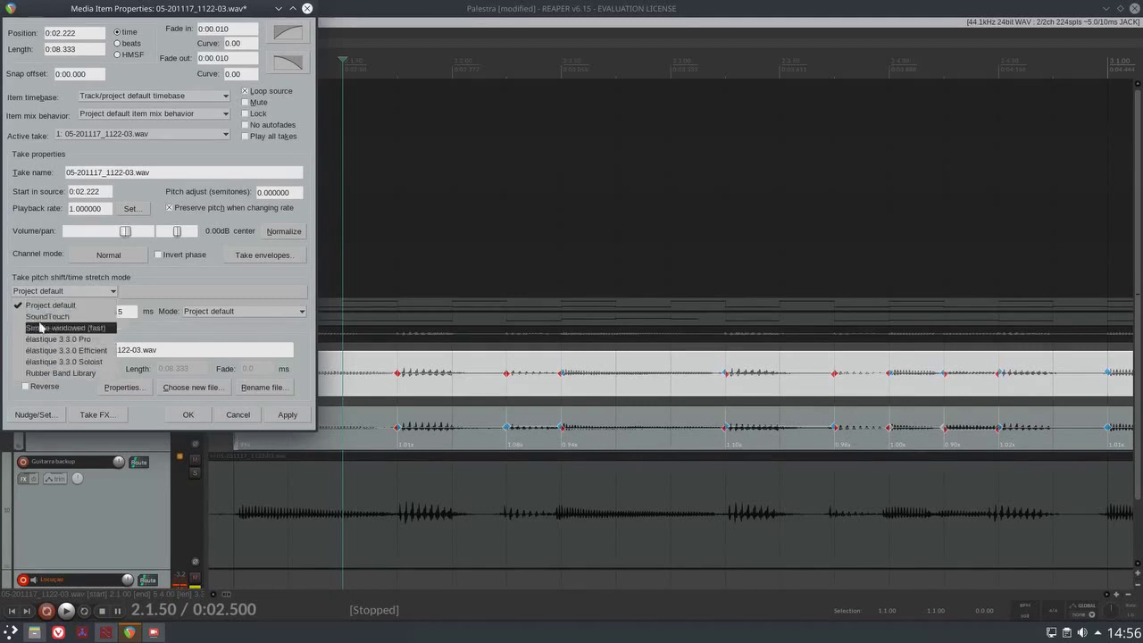
left_click(206, 332)
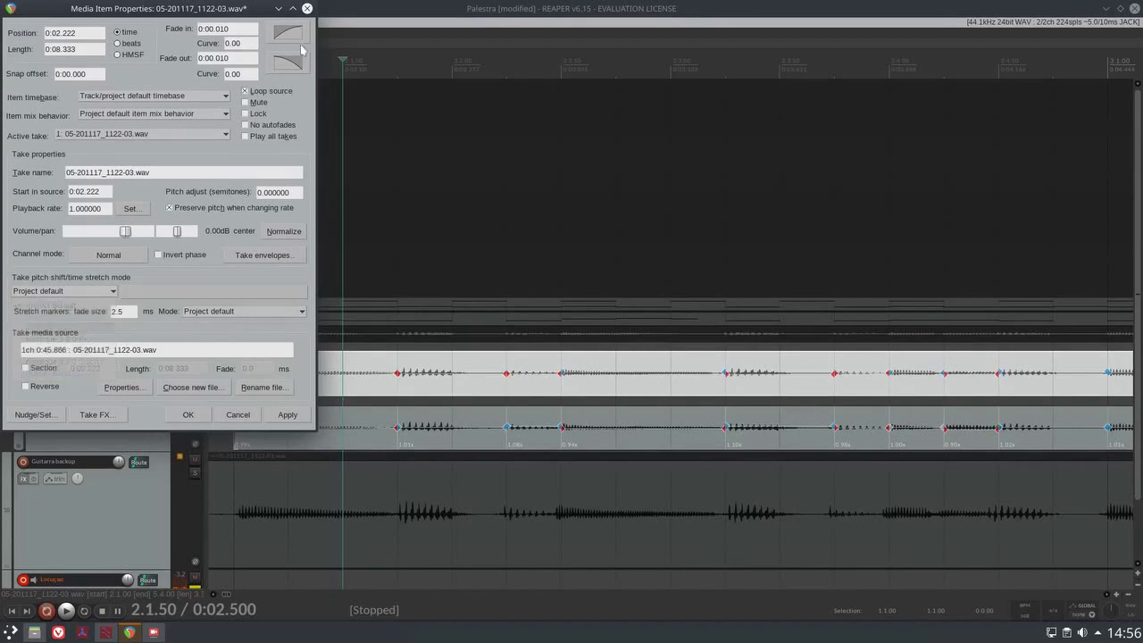
left_click(307, 8)
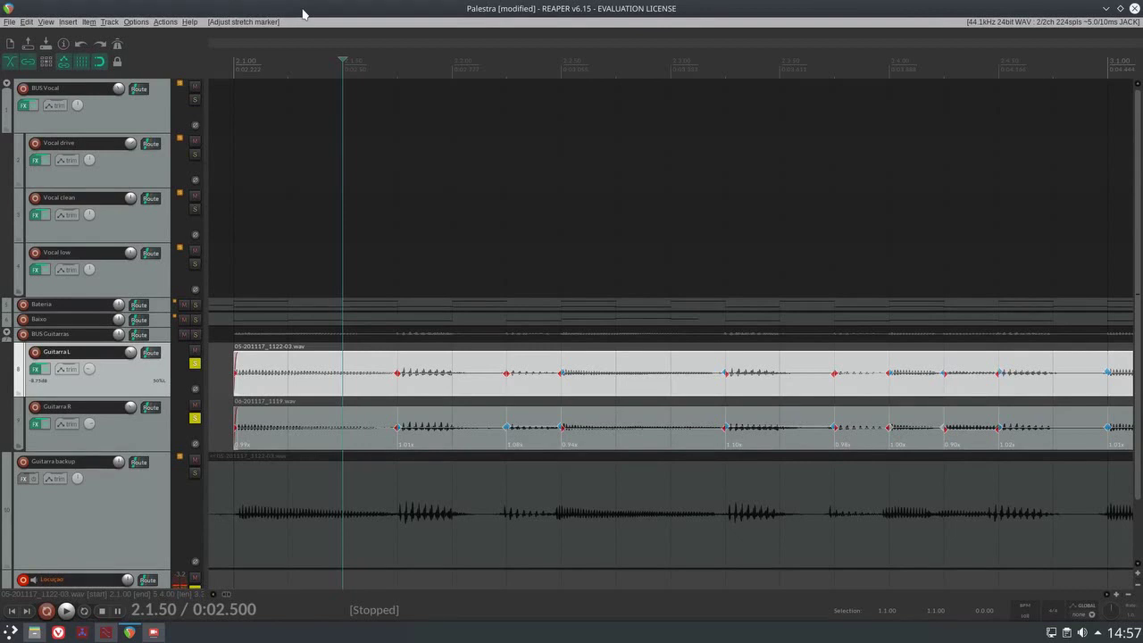
Select the first Guitarra R item and turn off solo on Guitarra R and Guitarra L.
left_click(412, 379)
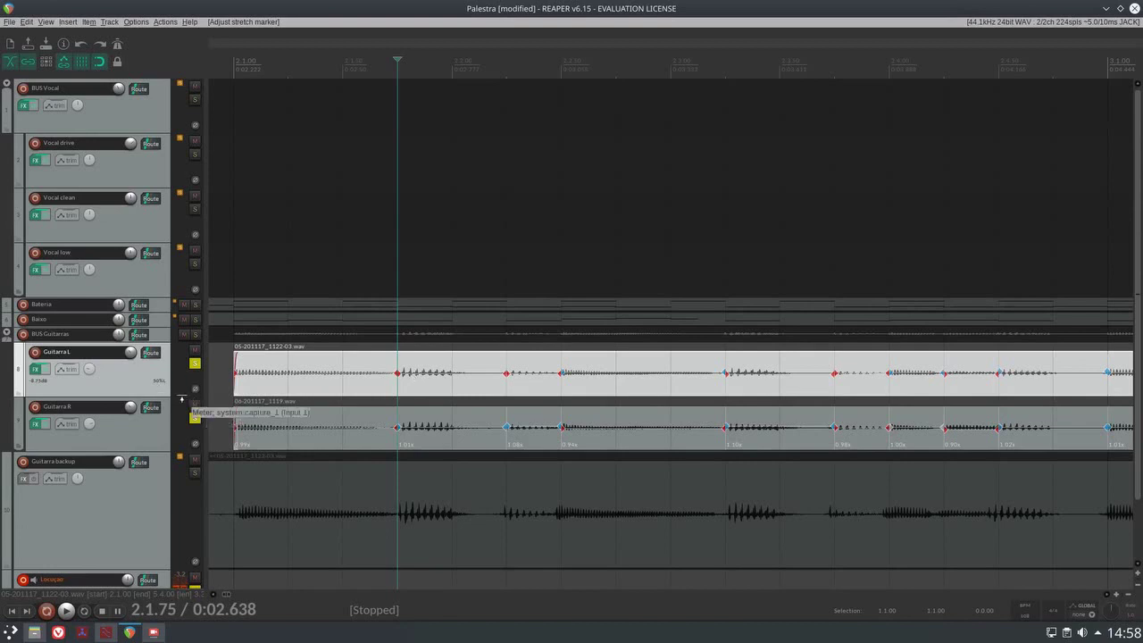
scroll(182, 399, "down", 3)
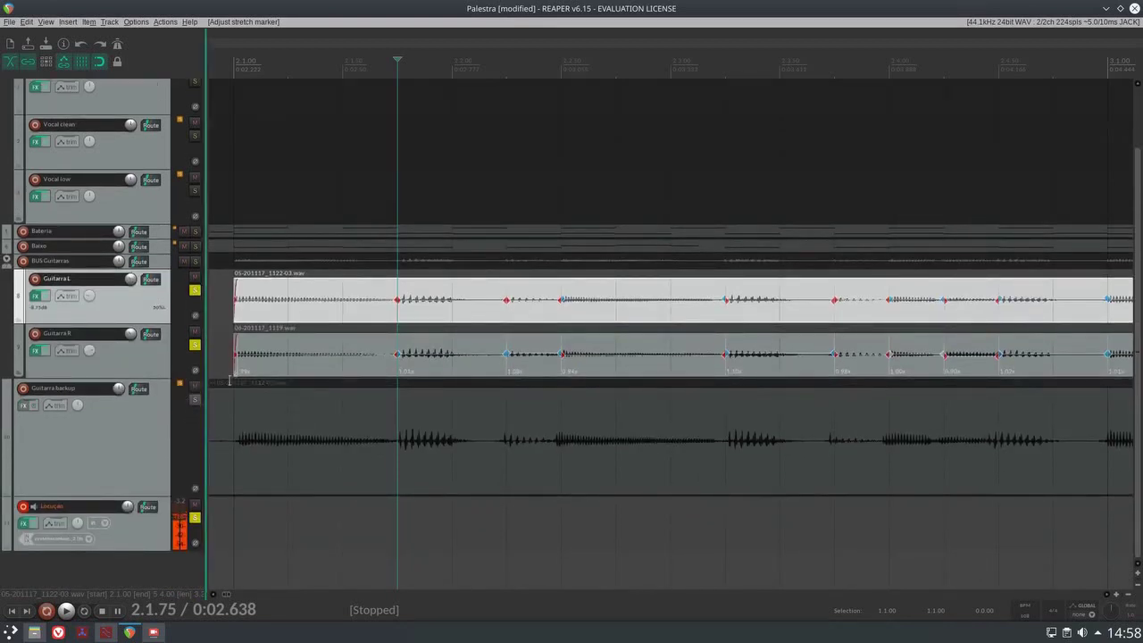
left_click(330, 362)
scroll(331, 361, "down", 2)
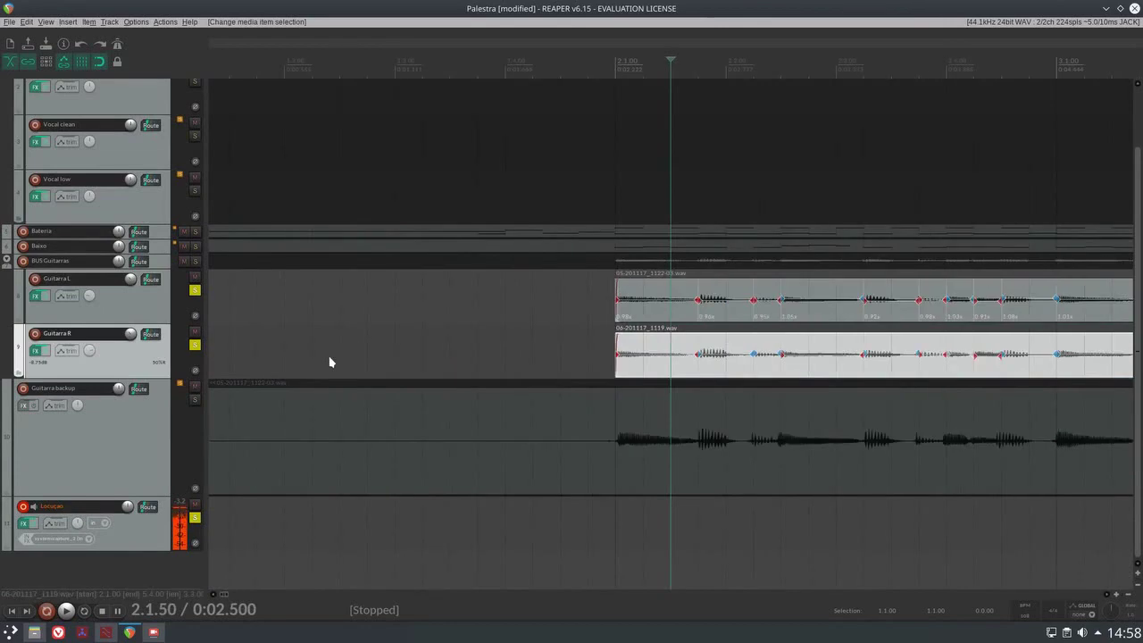
left_click(195, 345)
left_click(194, 293)
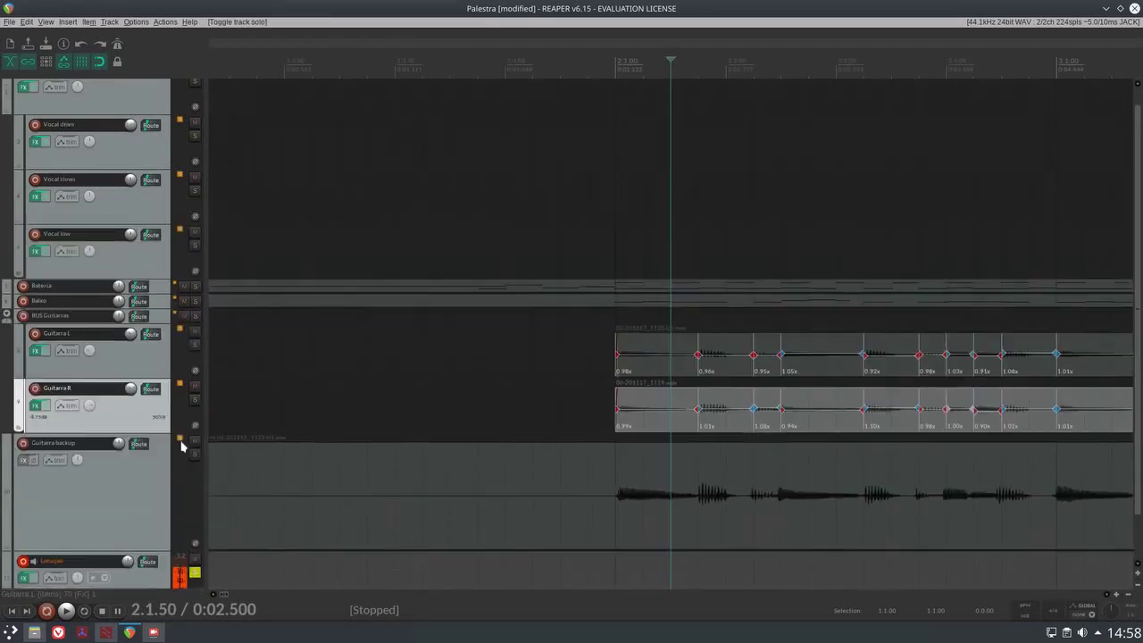
Put the edit cursor at 13.4.50, just before the first Vocal clean phrase, and solo Vocal clean and Vocal low.
scroll(181, 439, "up", 3)
scroll(420, 390, "down", 8)
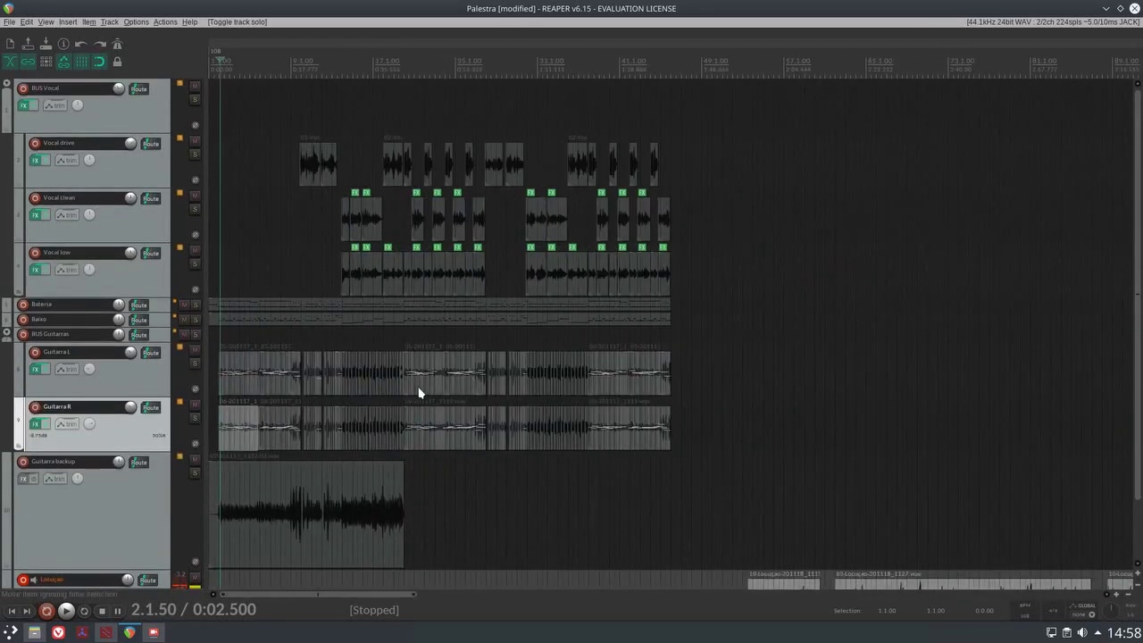
left_click(349, 183)
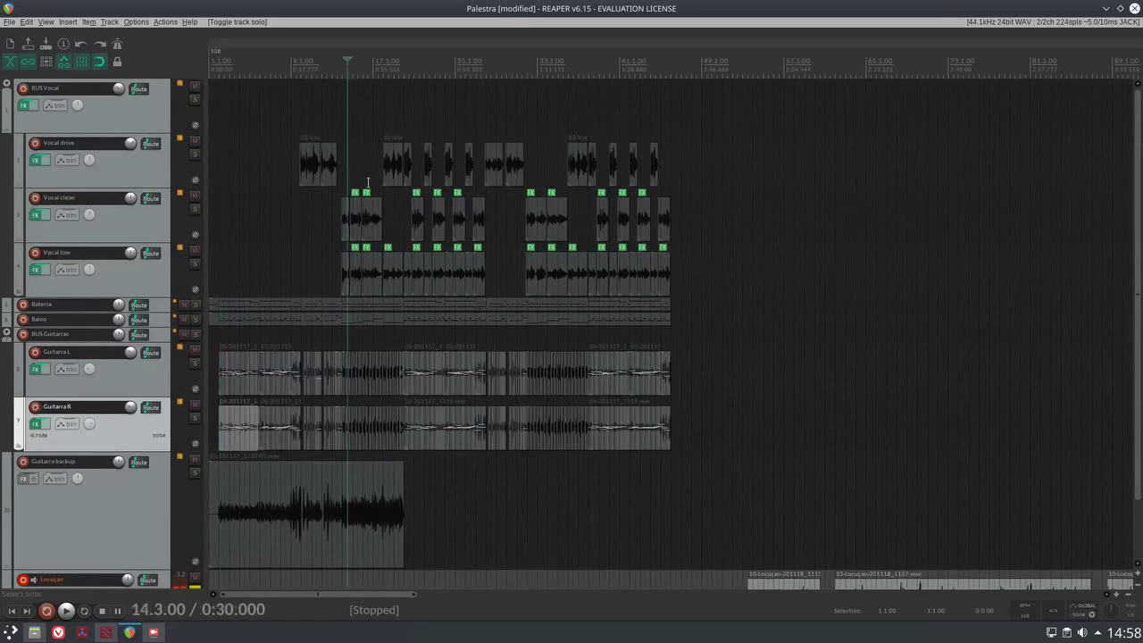
scroll(362, 183, "up", 8)
left_click(572, 188)
scroll(590, 189, "up", 4)
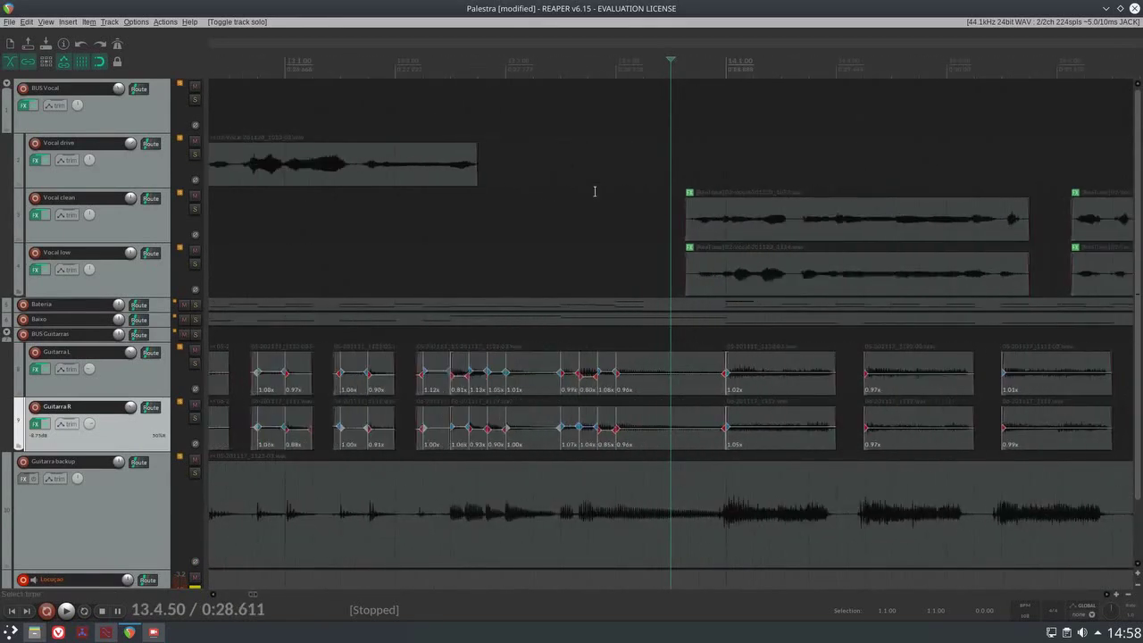
left_click(195, 209)
left_click(194, 263)
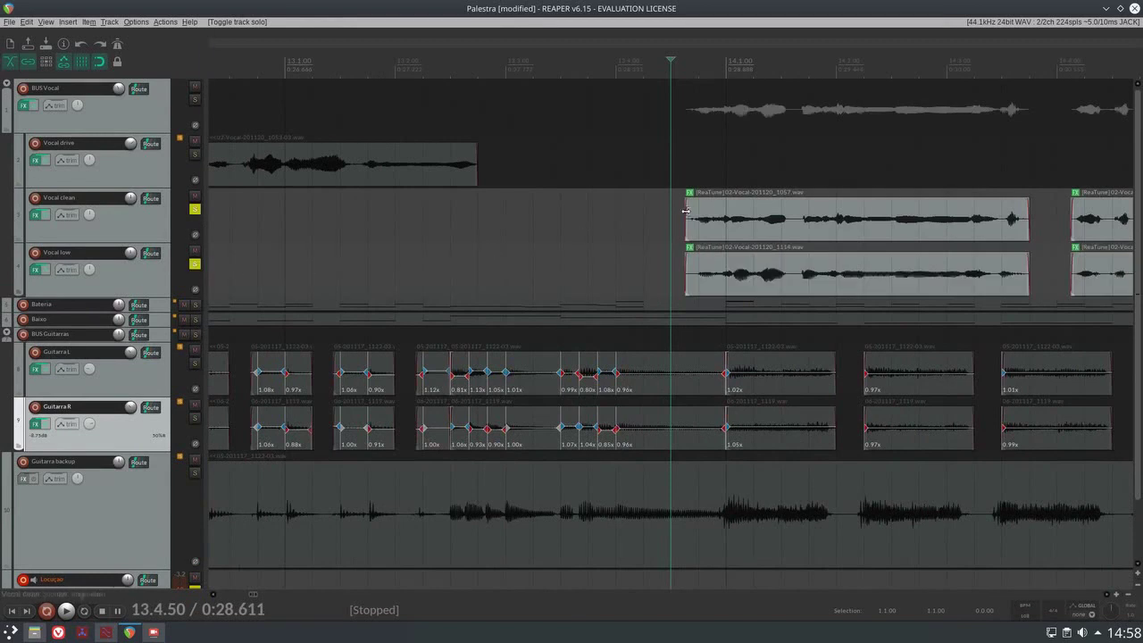
Play the soloed Vocal clean and Vocal low tracks from 13.4.63, the start of their first phrase, and stop.
left_click(724, 222)
scroll(733, 272, "down", 2)
key("Left")
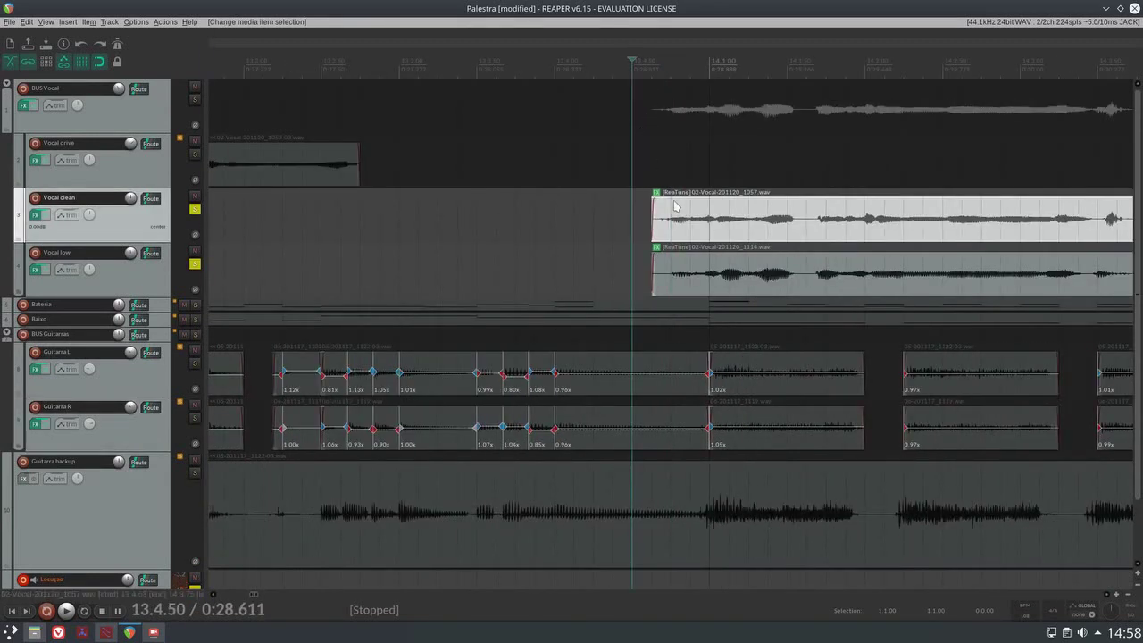
left_click(653, 174)
scroll(718, 227, "down", 2)
scroll(718, 226, "down", 1)
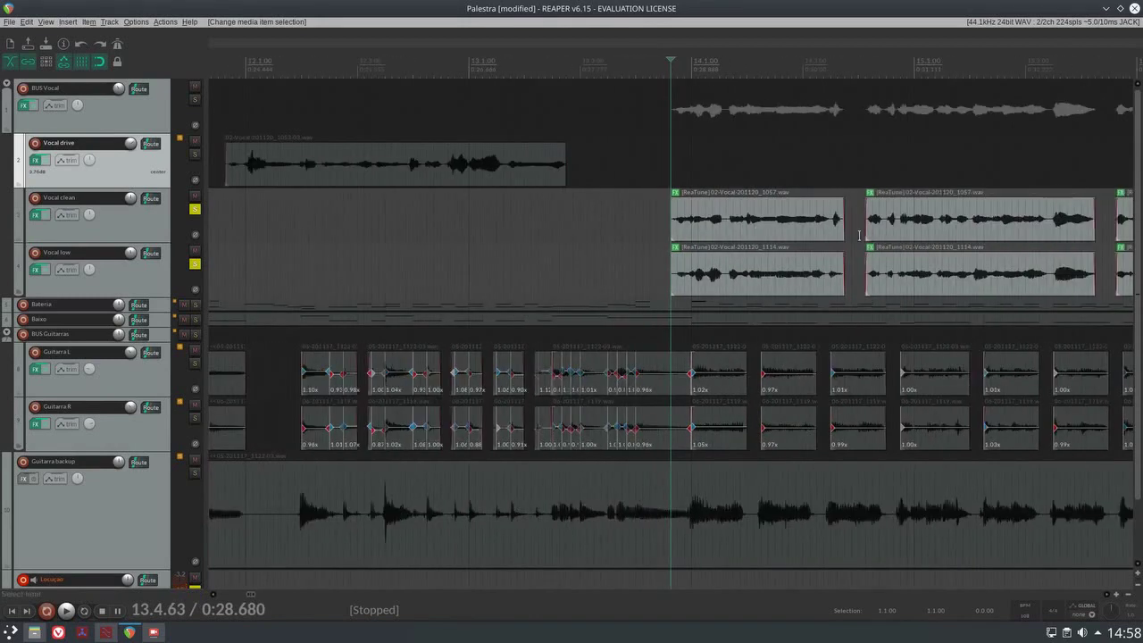
key("space")
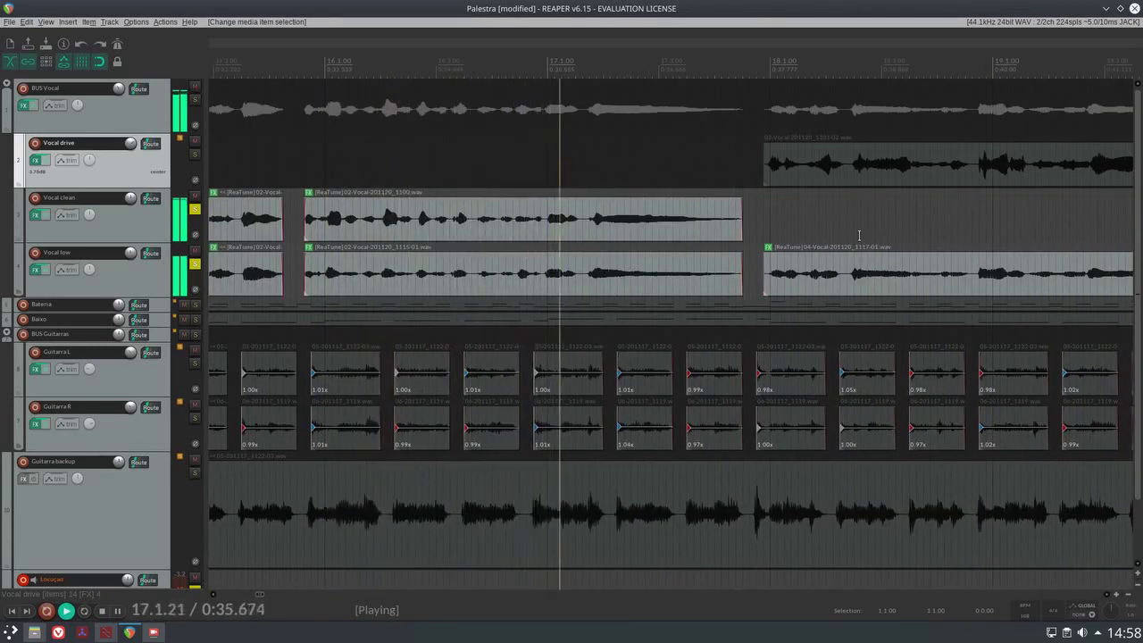
key("space")
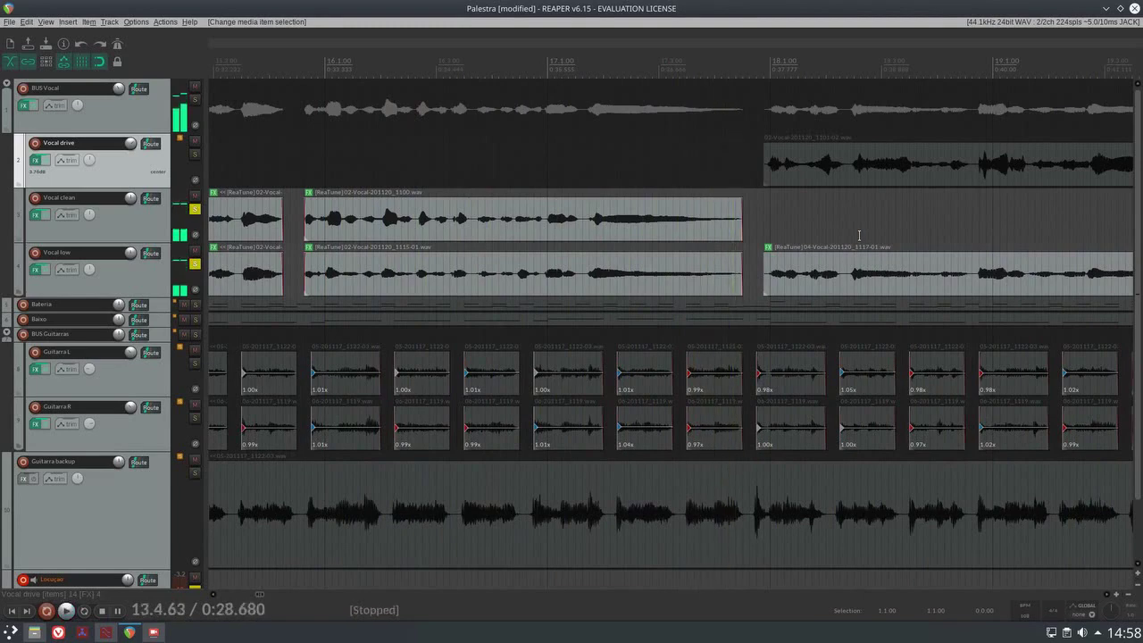
Open the ReaTune effect on the first Vocal clean item and move its window clear of the vocal tracks.
left_click(714, 219)
scroll(715, 219, "up", 8)
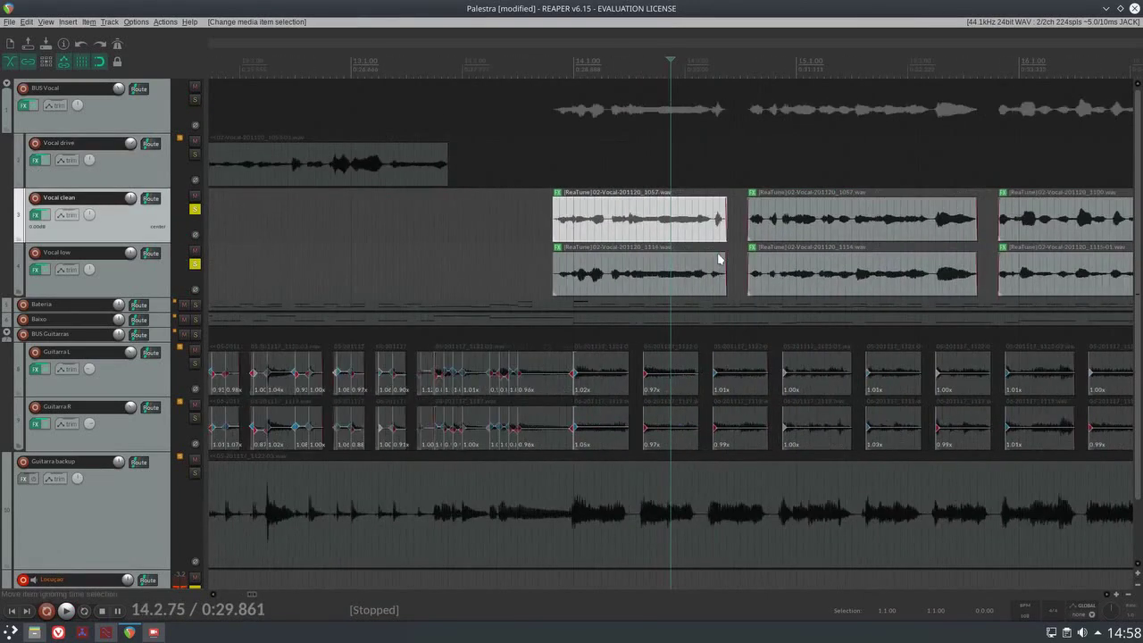
left_click(442, 195)
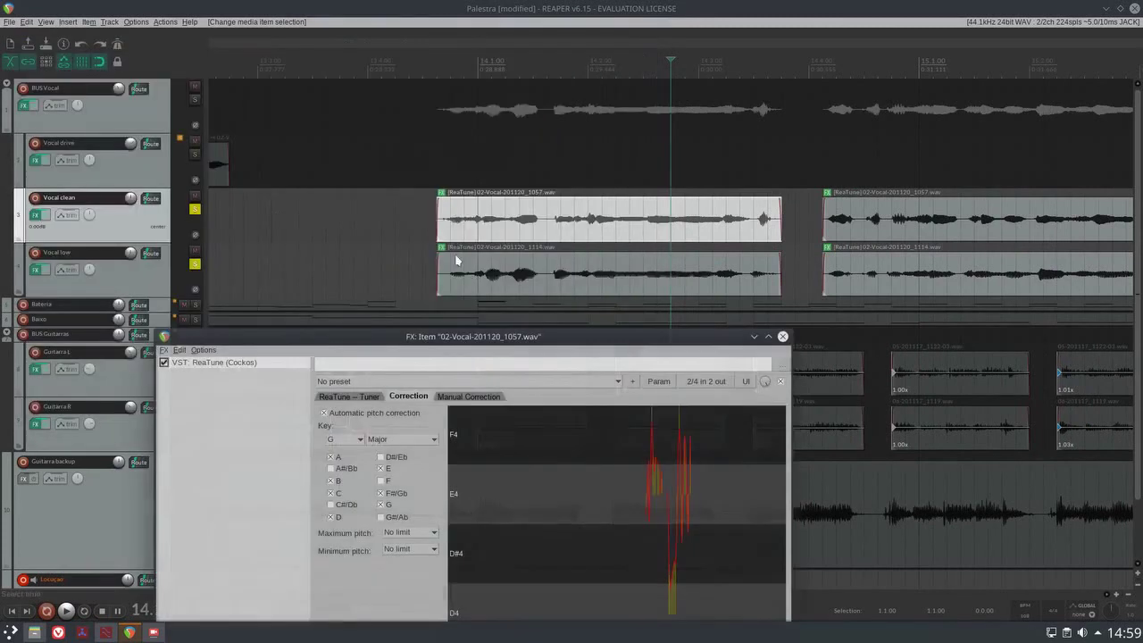
left_click_drag(204, 46, 339, 339)
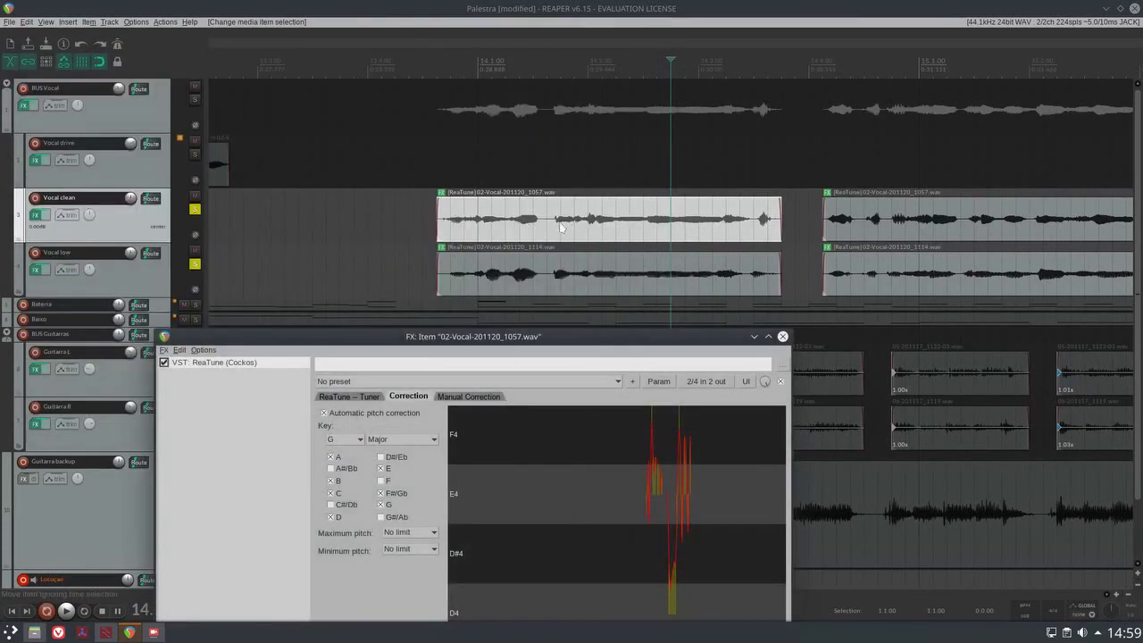
Examine the ReaTune-processed items along Vocal clean and the track's own effects list.
scroll(542, 229, "down", 8)
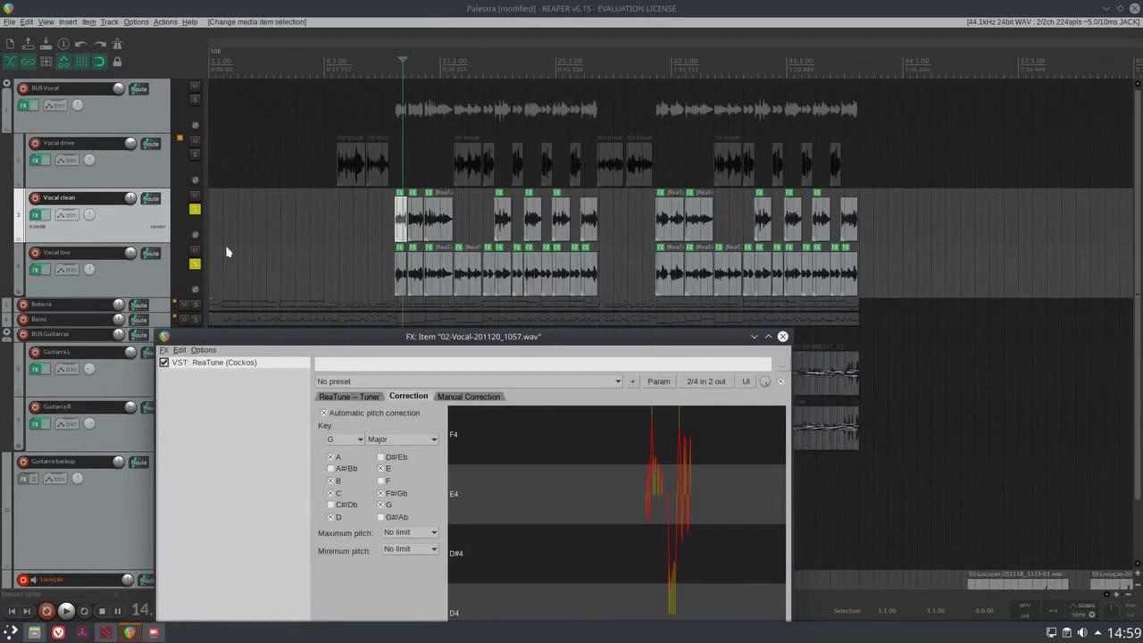
mouse_move(38, 222)
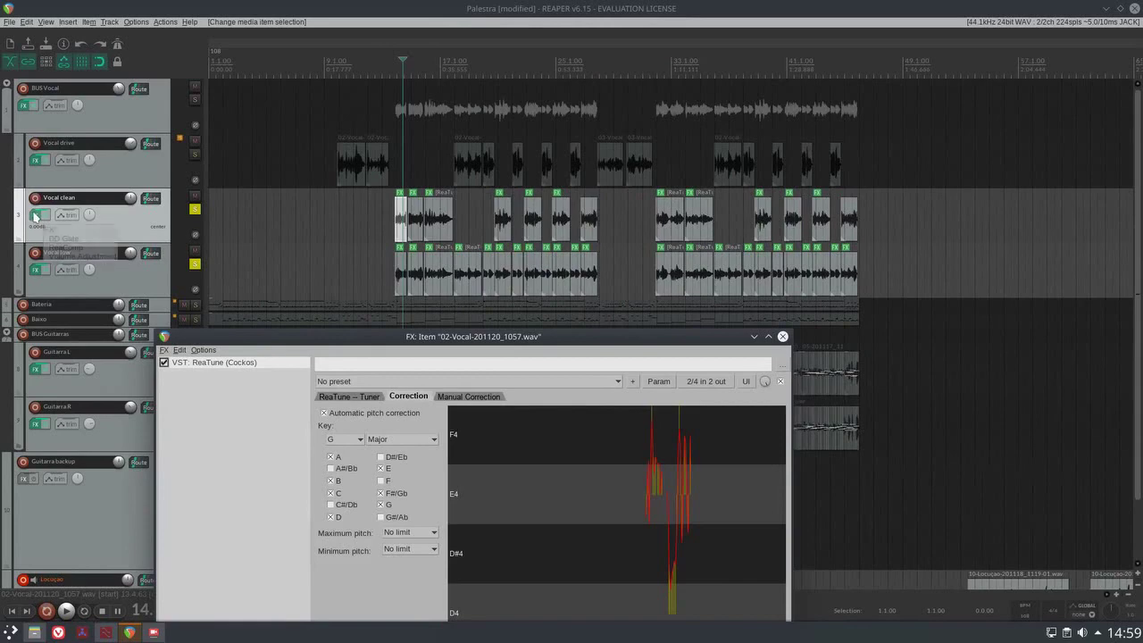
scroll(465, 242, "up", 8)
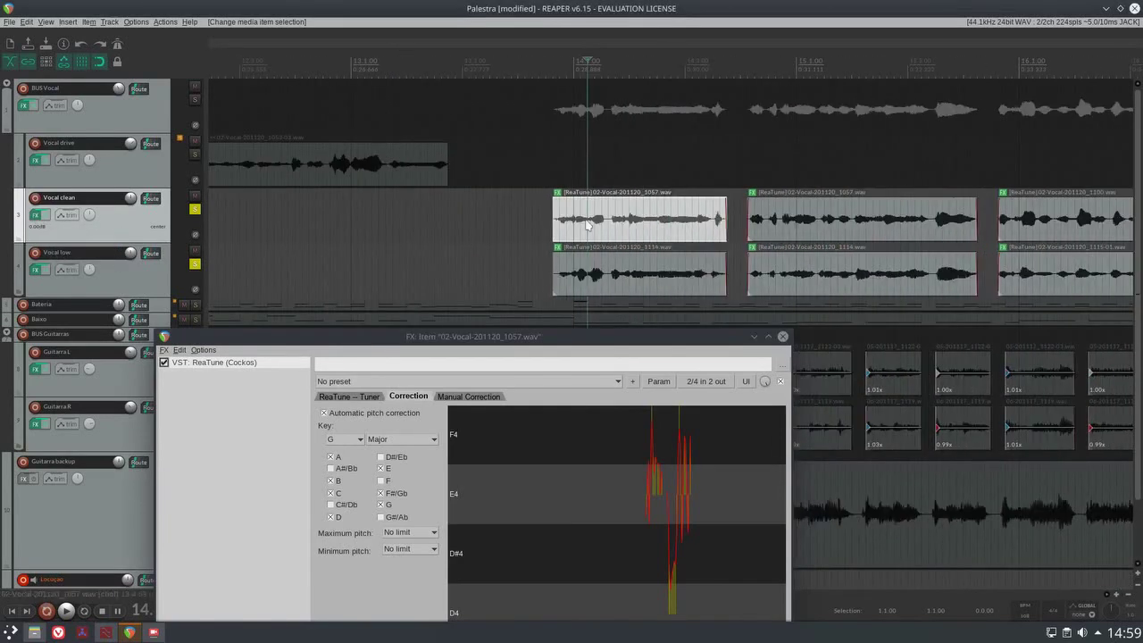
scroll(587, 225, "up", 5)
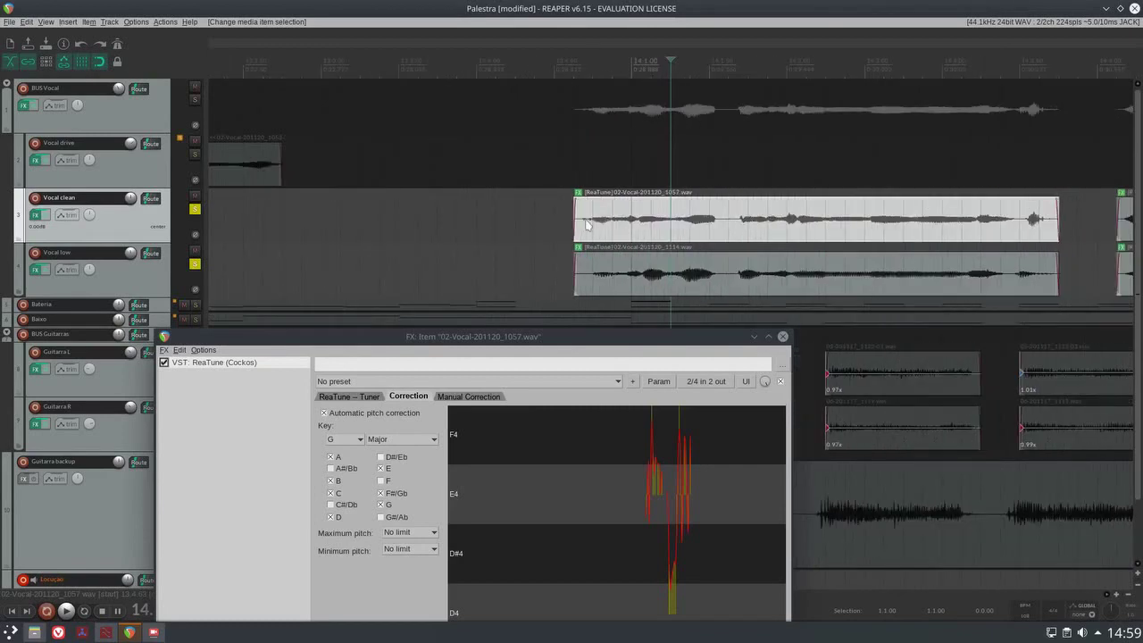
left_click(632, 225)
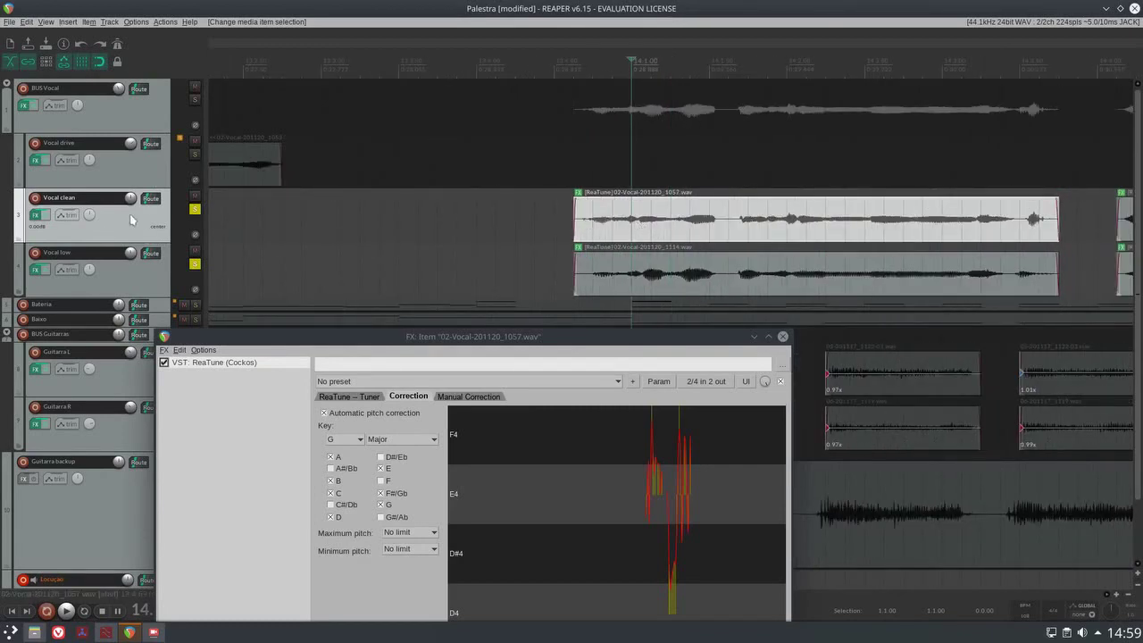
scroll(848, 241, "down", 3)
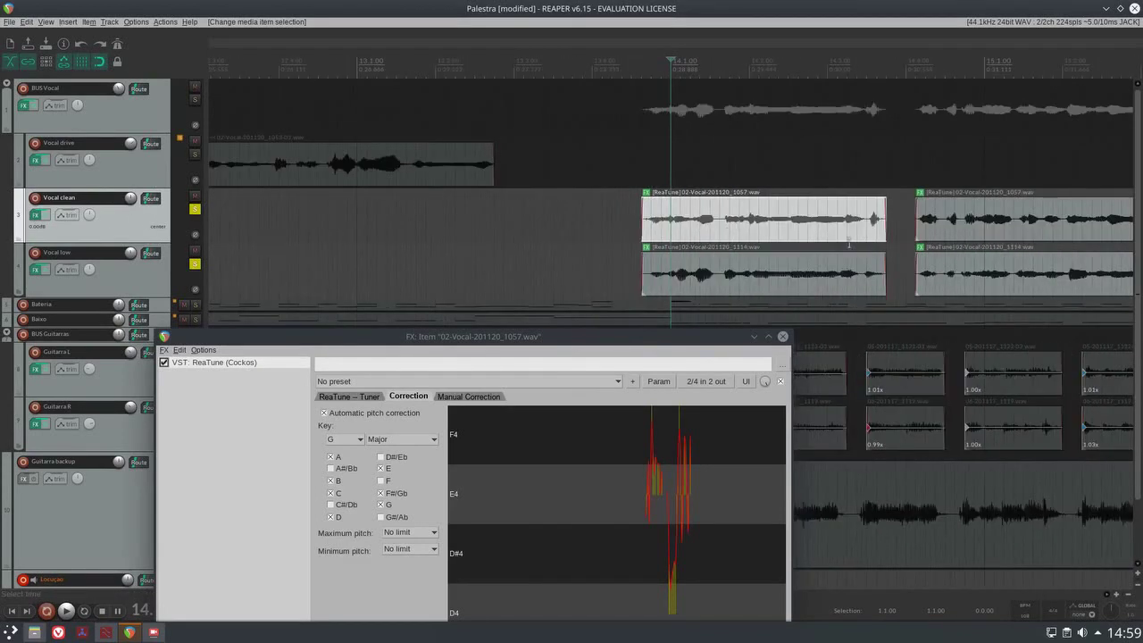
left_click(710, 236)
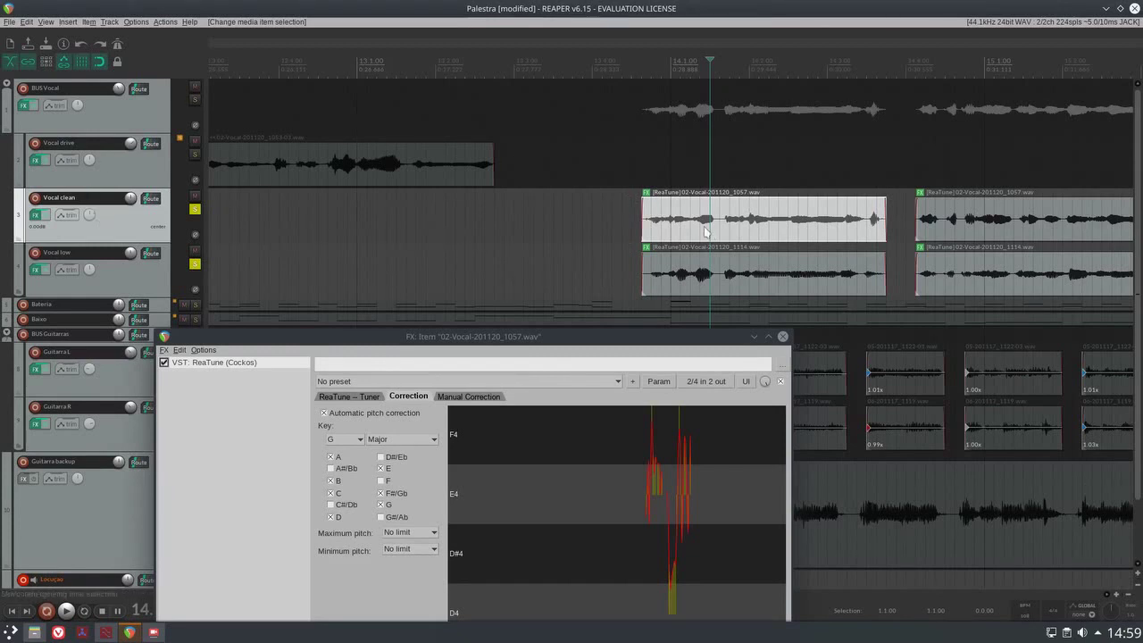
Go through the first three phrases on Vocal clean and Vocal low one item at a time.
scroll(704, 226, "down", 5)
left_click(736, 234)
left_click(864, 231)
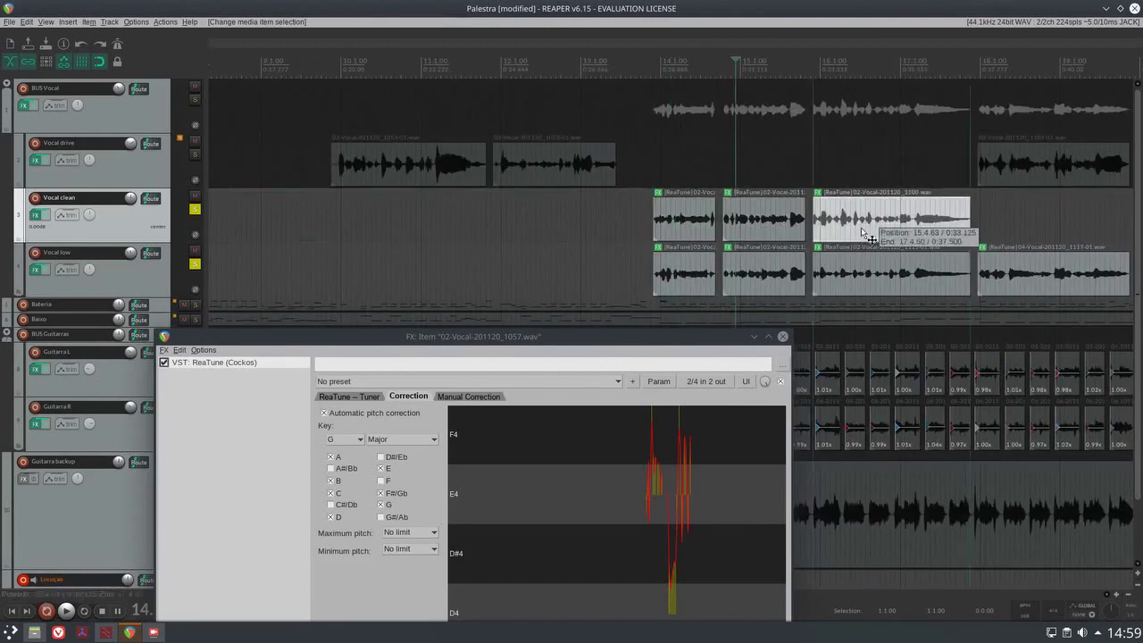
left_click(848, 268)
left_click(764, 272)
left_click(697, 284)
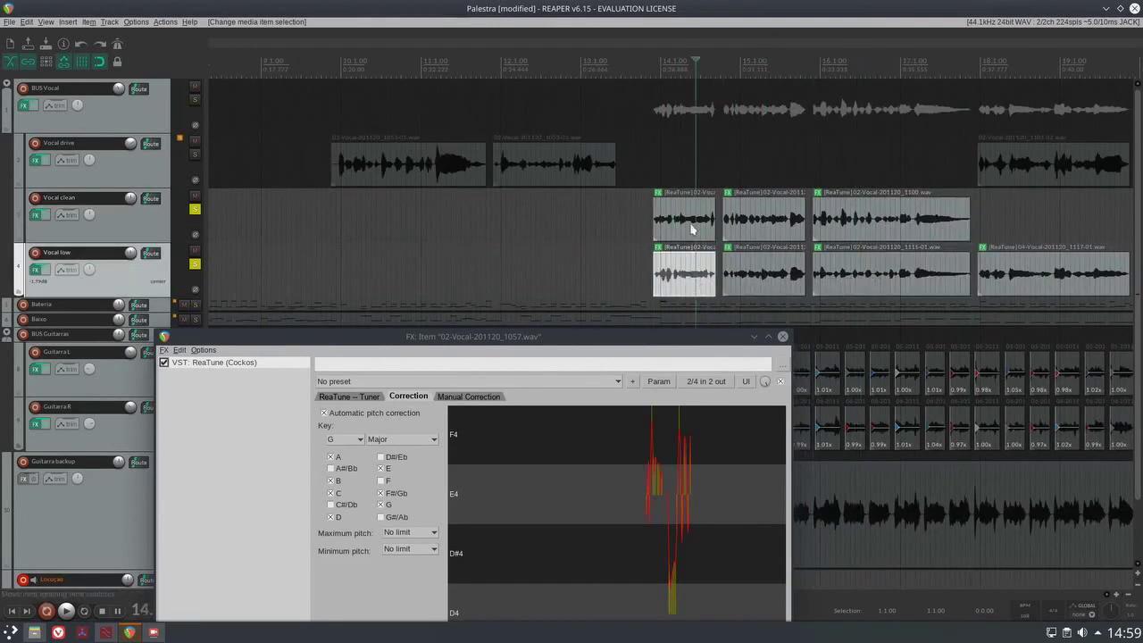
left_click(691, 229)
left_click(763, 229)
left_click(849, 228)
left_click(835, 268)
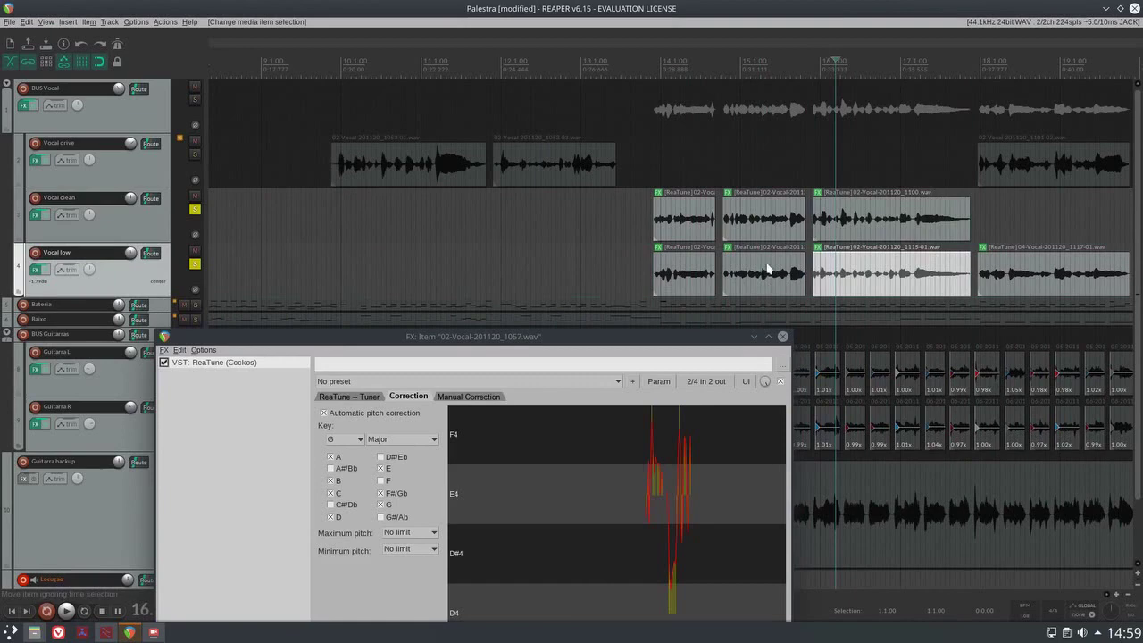
Select the first Vocal clean item and set a time selection over it from 13.4.63 to 14.3.75.
left_click(663, 216)
left_click_drag(610, 337, 524, 247)
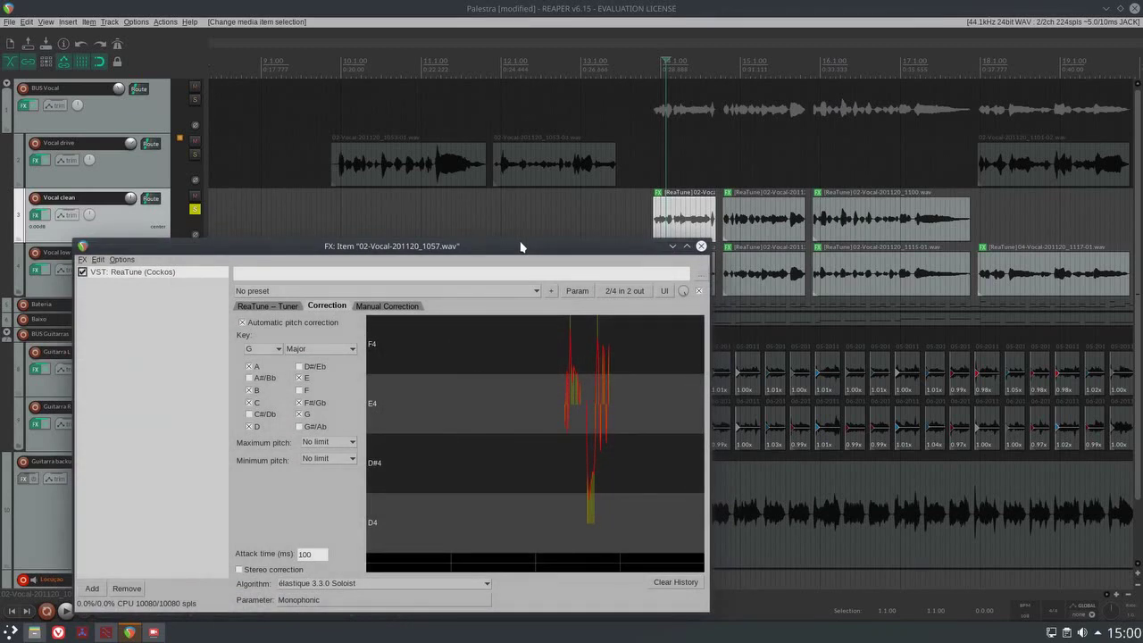
scroll(663, 225, "up", 3)
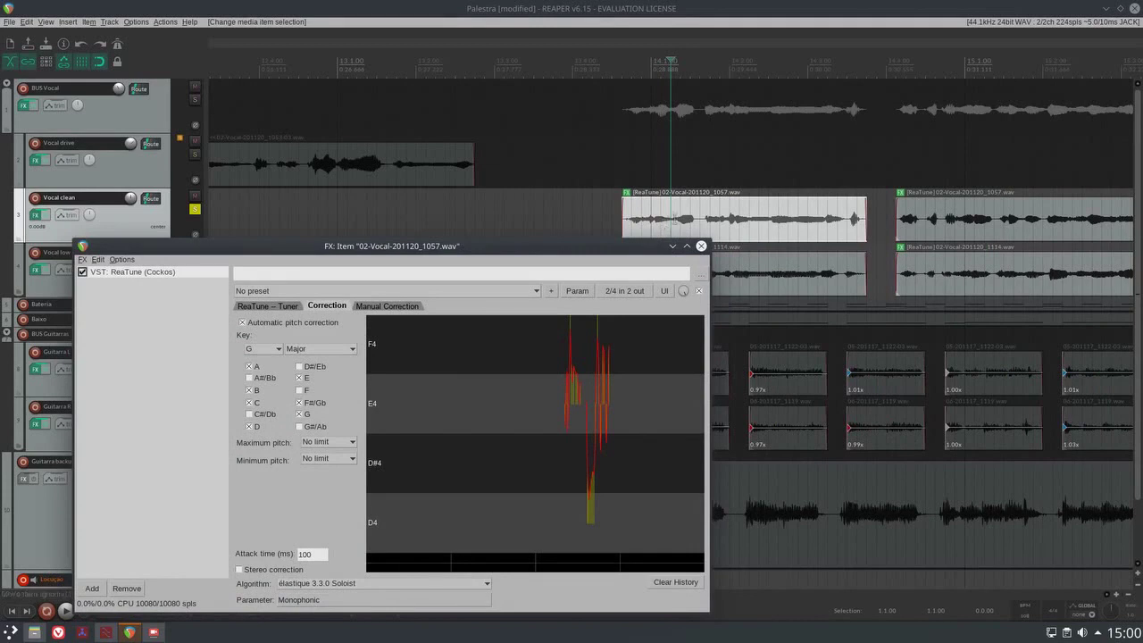
left_click_drag(413, 250, 432, 228)
left_click_drag(623, 162, 867, 170)
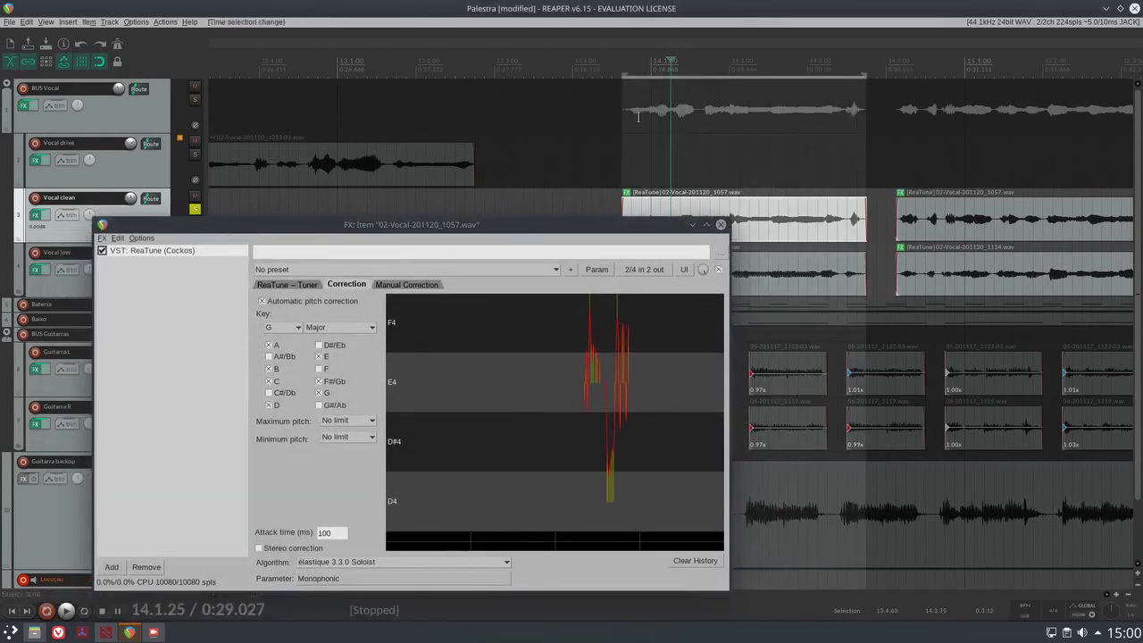
Play the first Vocal clean phrase from 13.4.13 and watch its pitch curve in ReaTune's Correction view.
left_click(582, 71)
key("space")
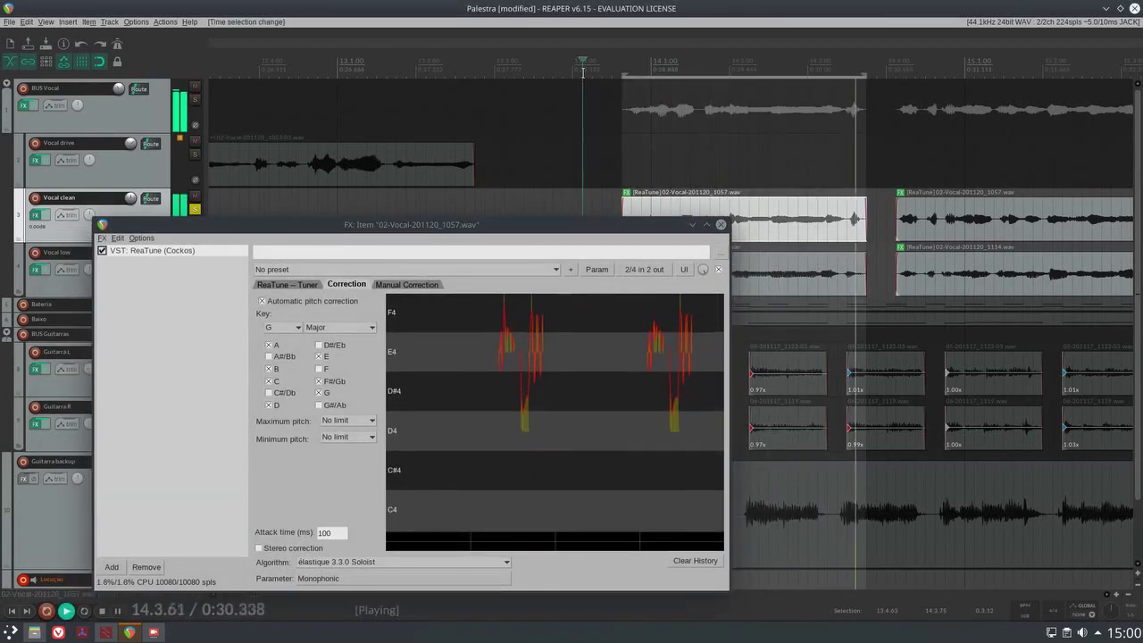
key("space")
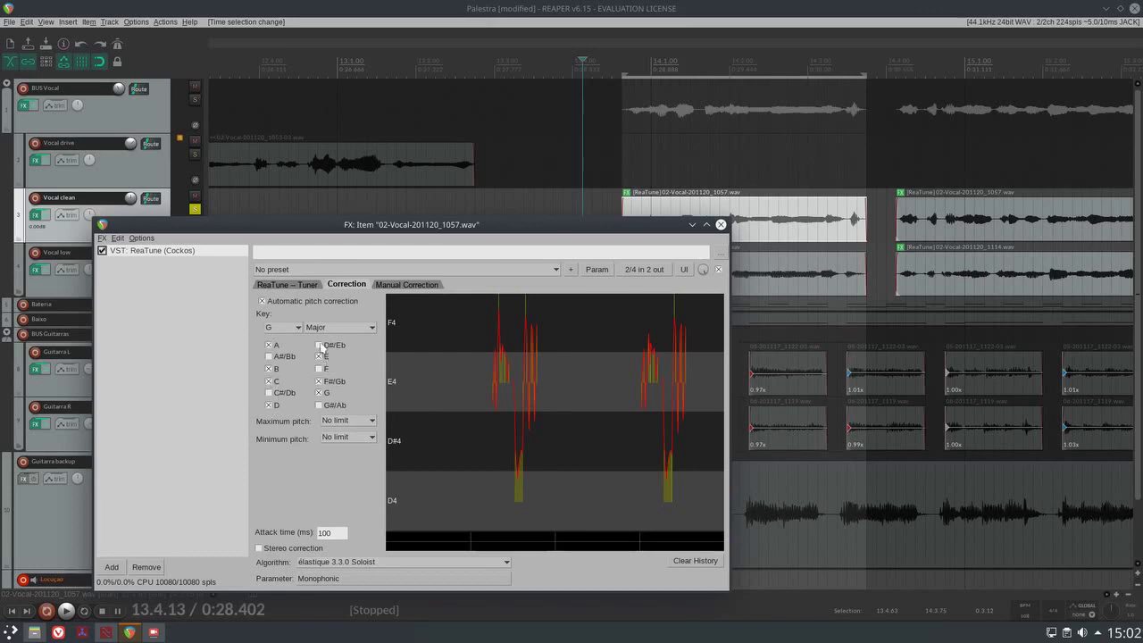
Try ReaTune attack times of 250 and 50 ms and restore 100 ms.
left_click(320, 393)
double_click(338, 536)
type("250")
key("Return")
type("50")
key("BackSpace")
key("BackSpace")
type("100")
Review ReaTune's algorithm and parameter options, keeping élastique 3.3.0 Soloist and Monophonic.
left_click(322, 568)
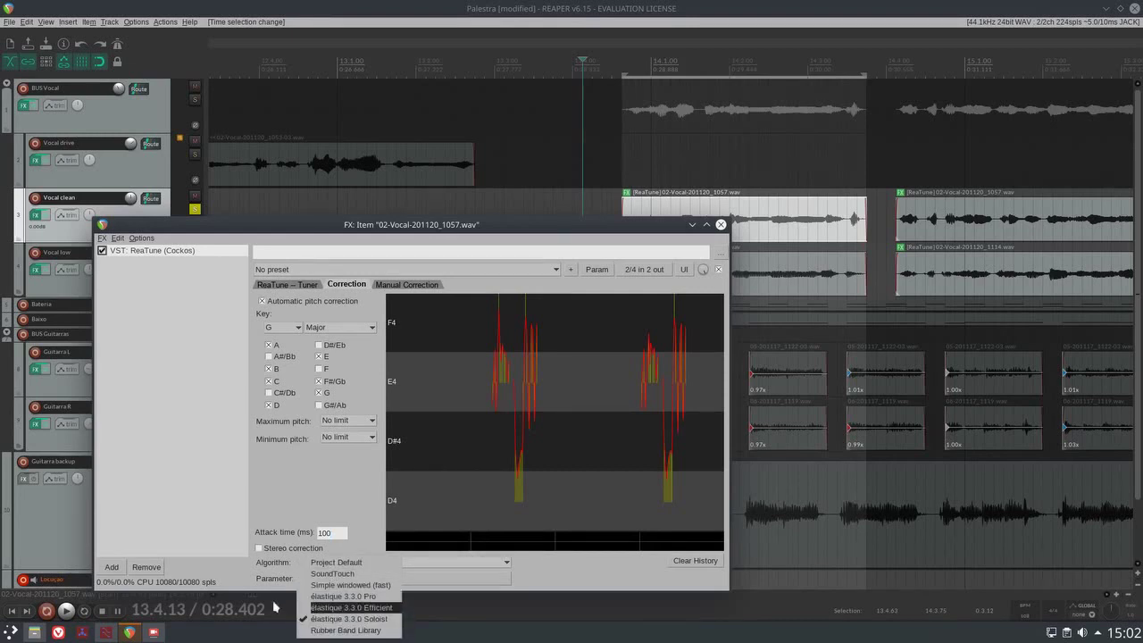
left_click(400, 559)
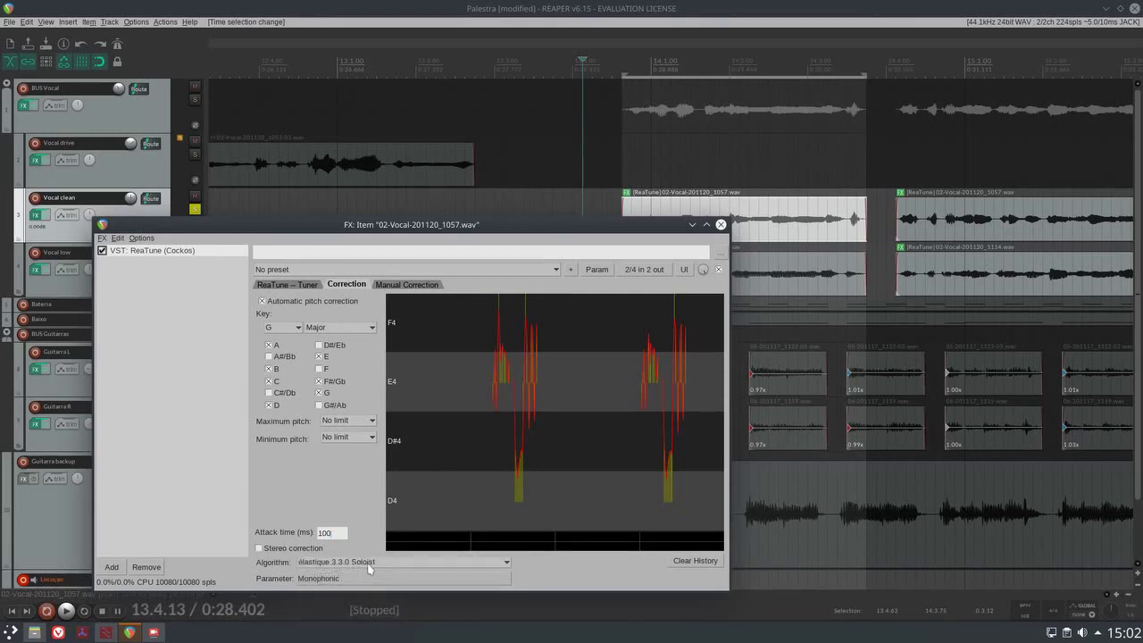
left_click(374, 579)
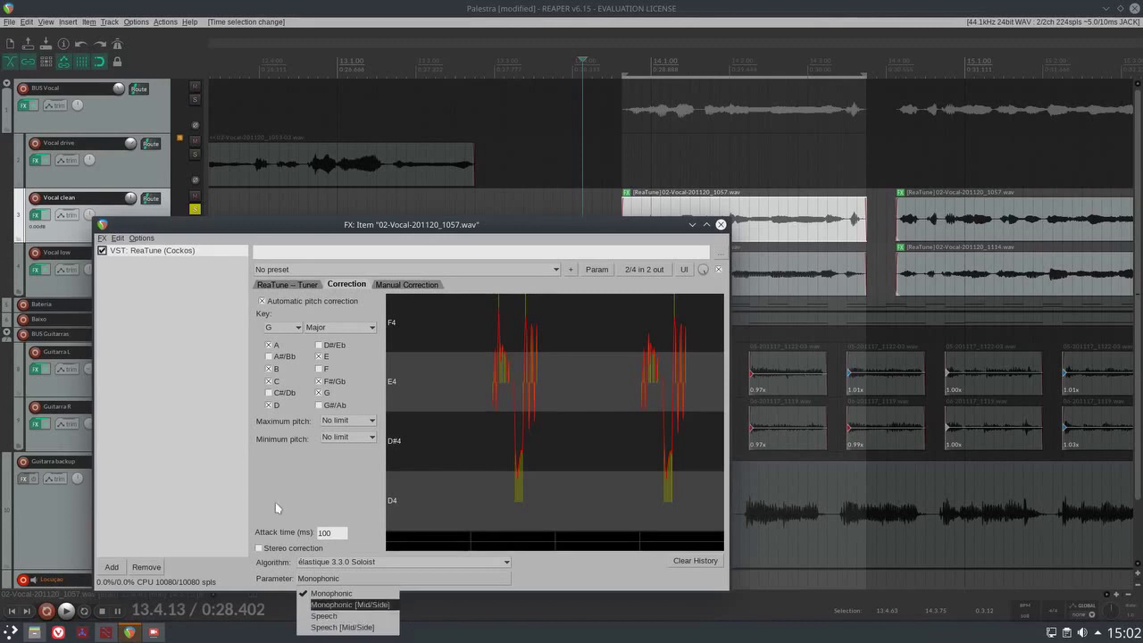
left_click(391, 502)
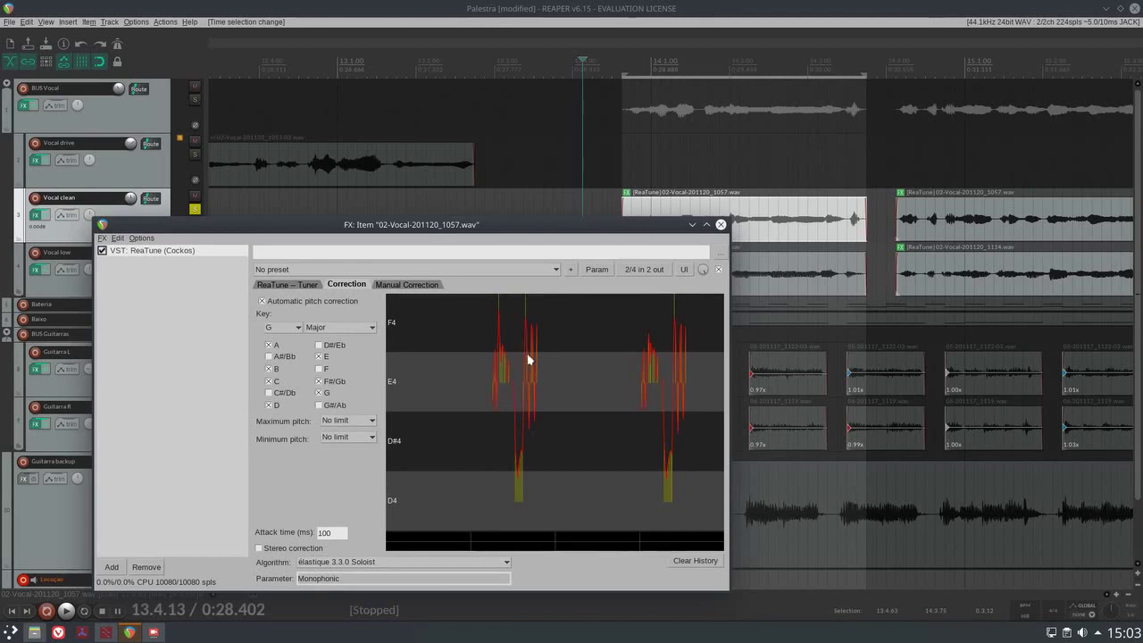
Enable ReaTune's manual correction with pitch tracking and play the first Vocal clean phrase to trace its pitch.
left_click(406, 284)
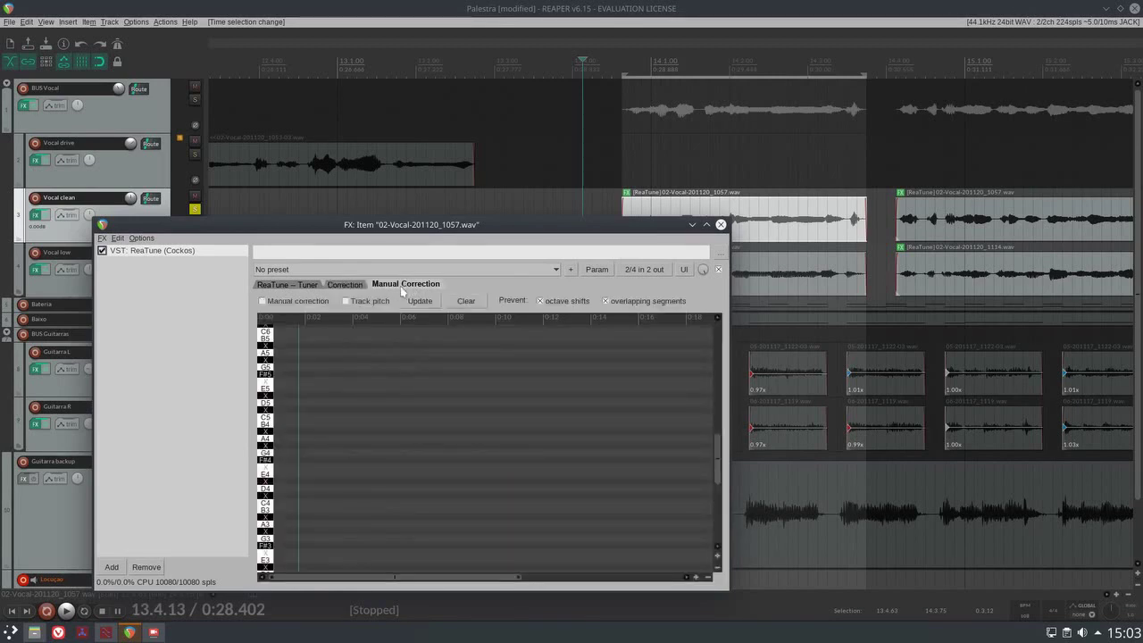
left_click(289, 302)
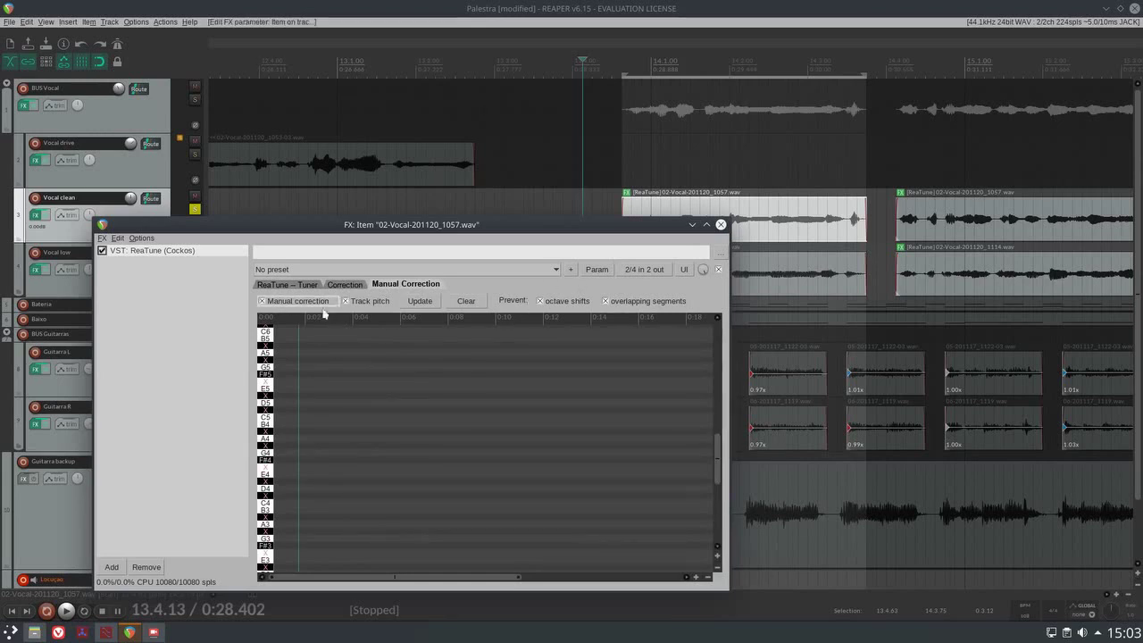
key("space")
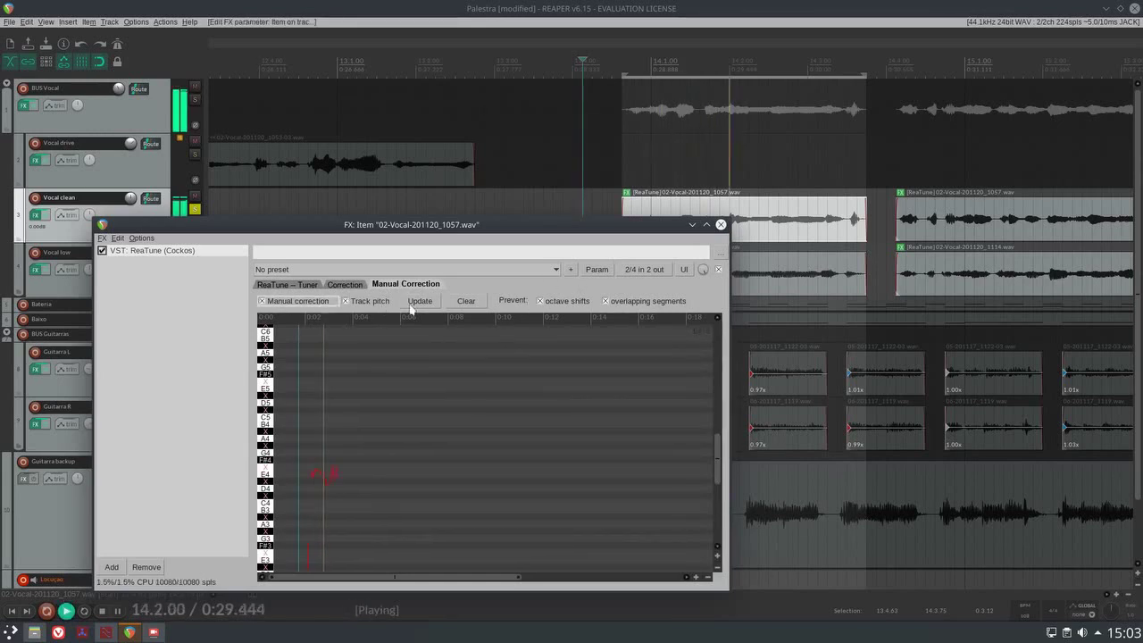
key("space")
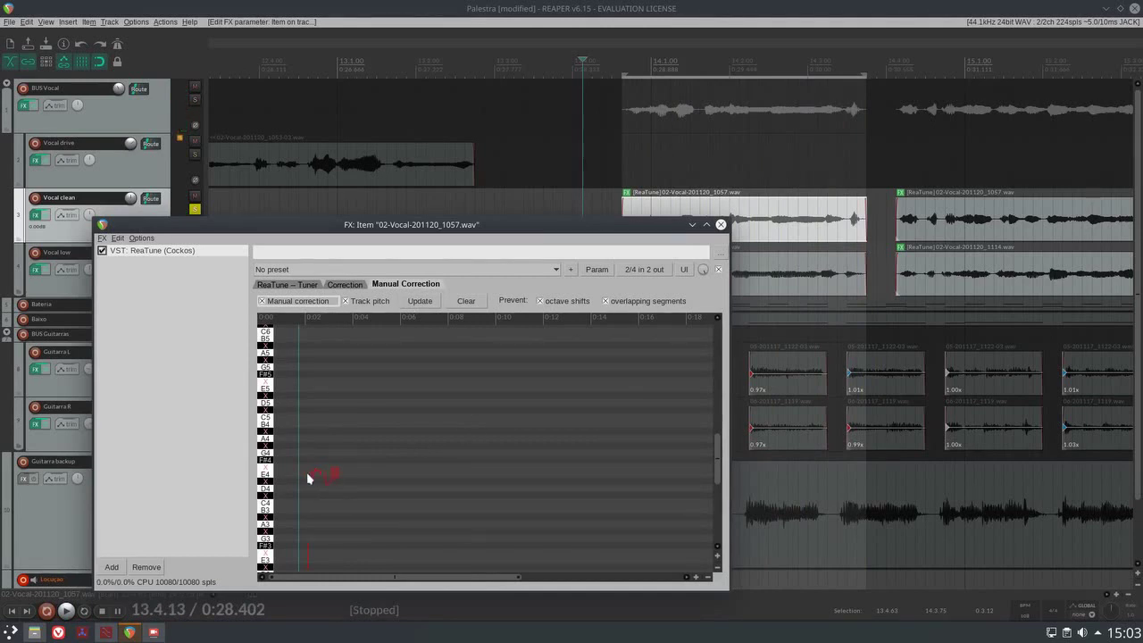
Draw two manual correction segments around E4 and F4 over the traced pitch, and clear the pitch trace and both segments.
left_click_drag(309, 474, 342, 461)
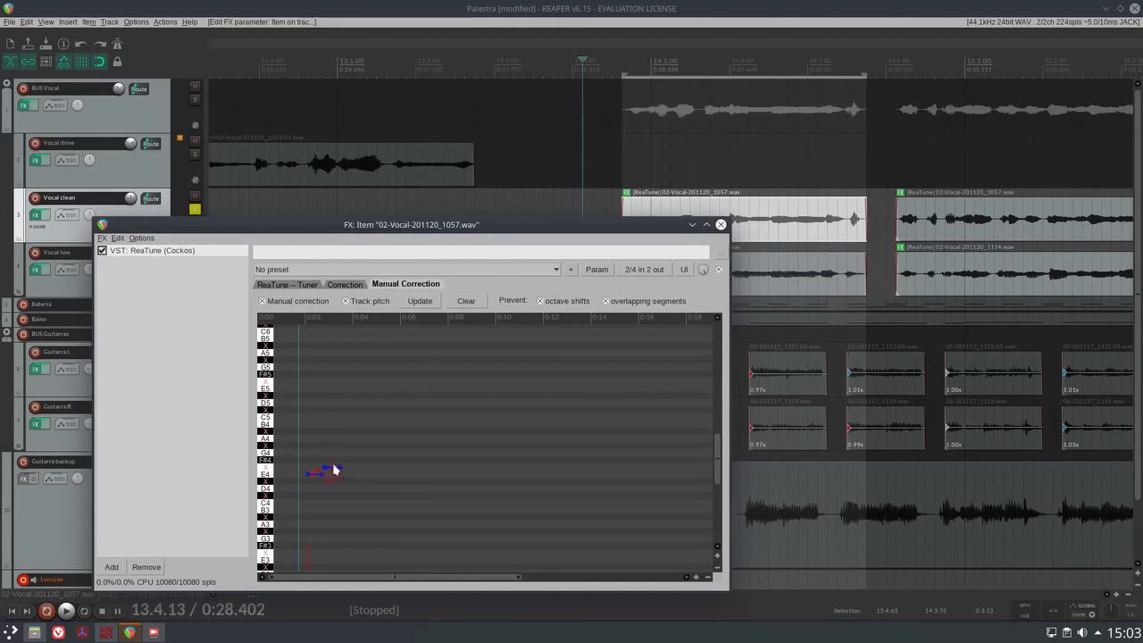
left_click(465, 302)
left_click(338, 471)
right_click(330, 468)
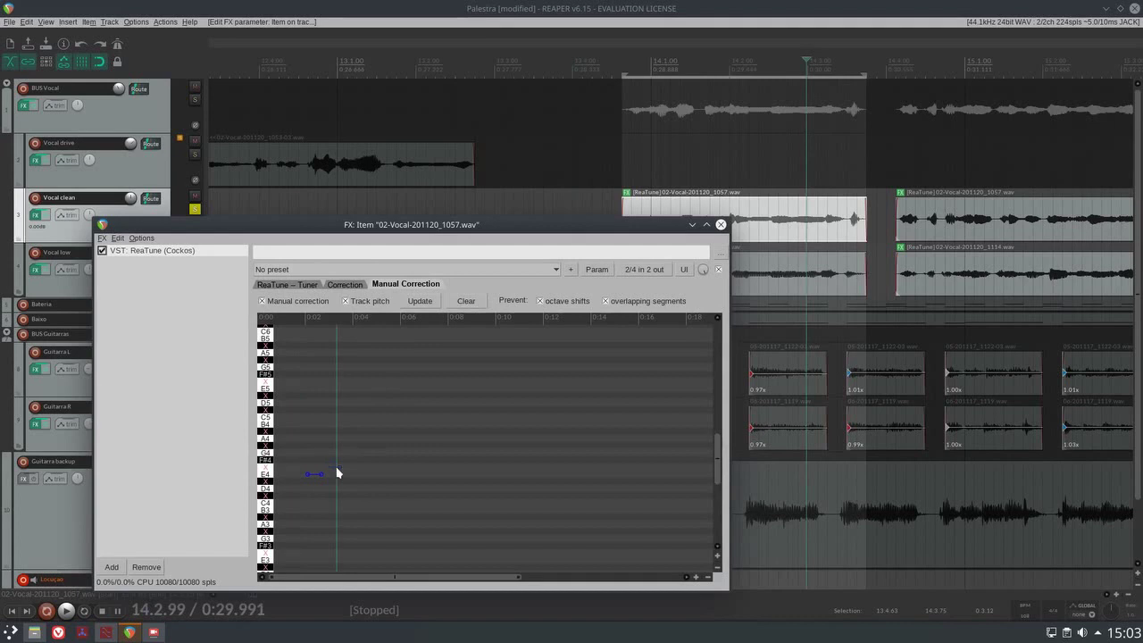
left_click(313, 476)
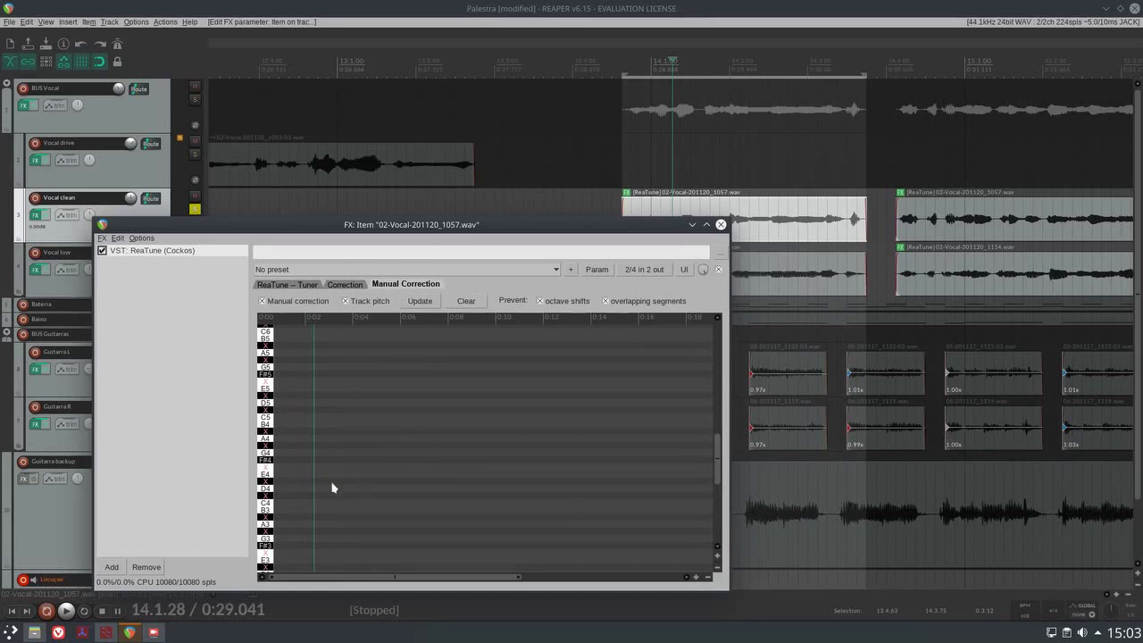
Turn off Manual correction and Track pitch in ReaTune, return to the Correction view and close the item's FX window.
left_click(309, 303)
left_click(367, 302)
left_click(345, 285)
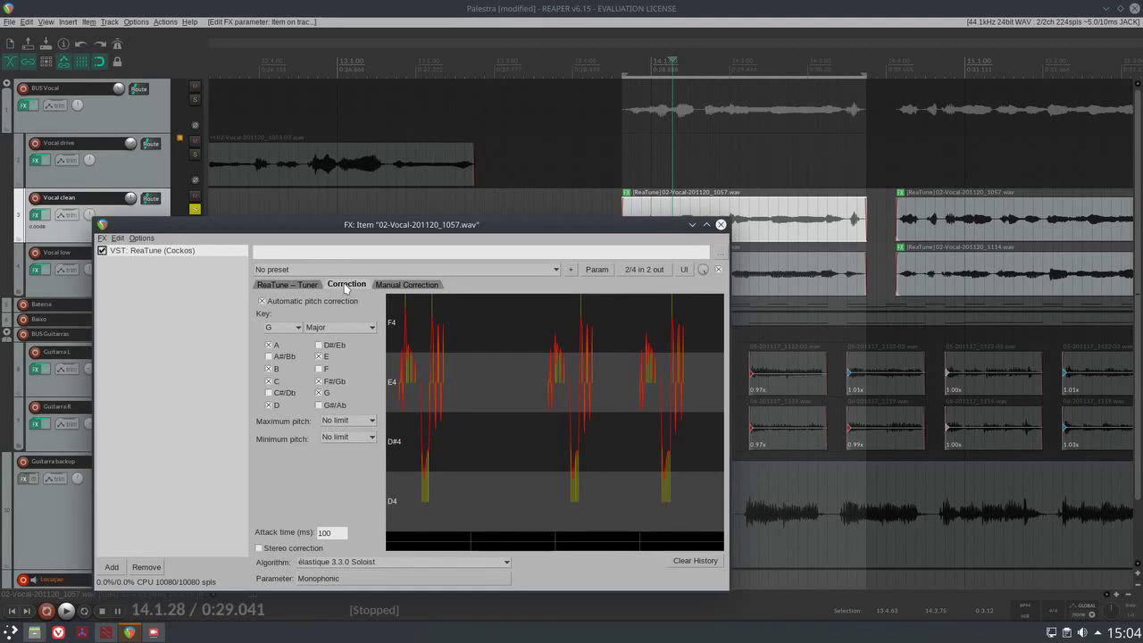
left_click(720, 225)
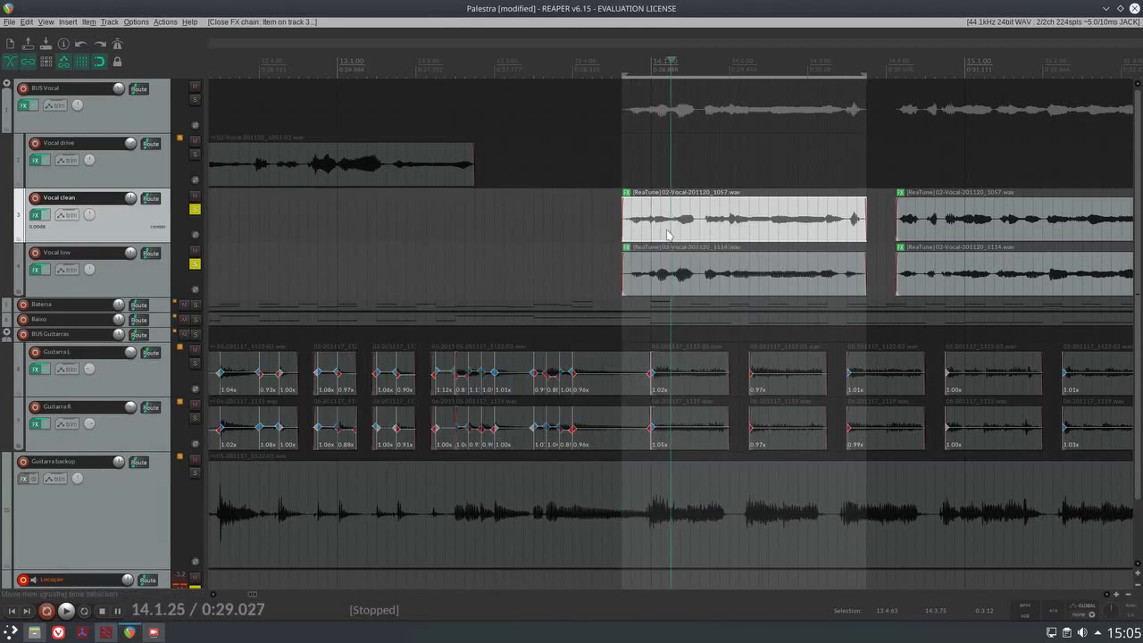
Solo the Vocal drive track and play its opening phrases from the start of the first item, 02-Vocal-201120_1053-01.wav.
scroll(671, 239, "up", 3)
scroll(671, 239, "up", 2)
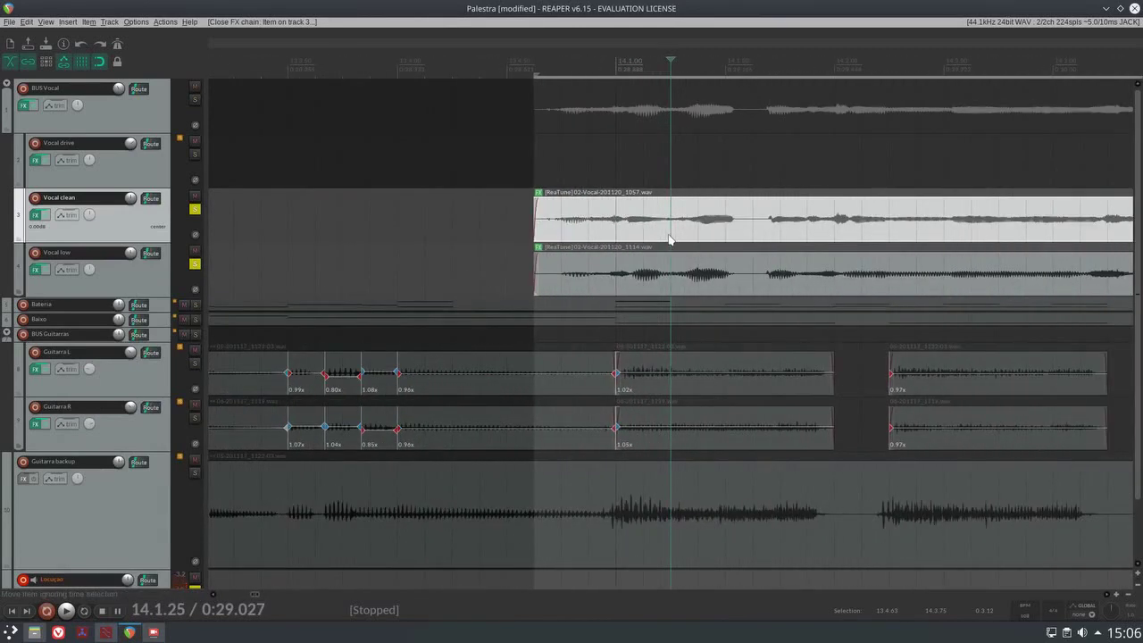
scroll(671, 239, "down", 1)
scroll(670, 239, "down", 5)
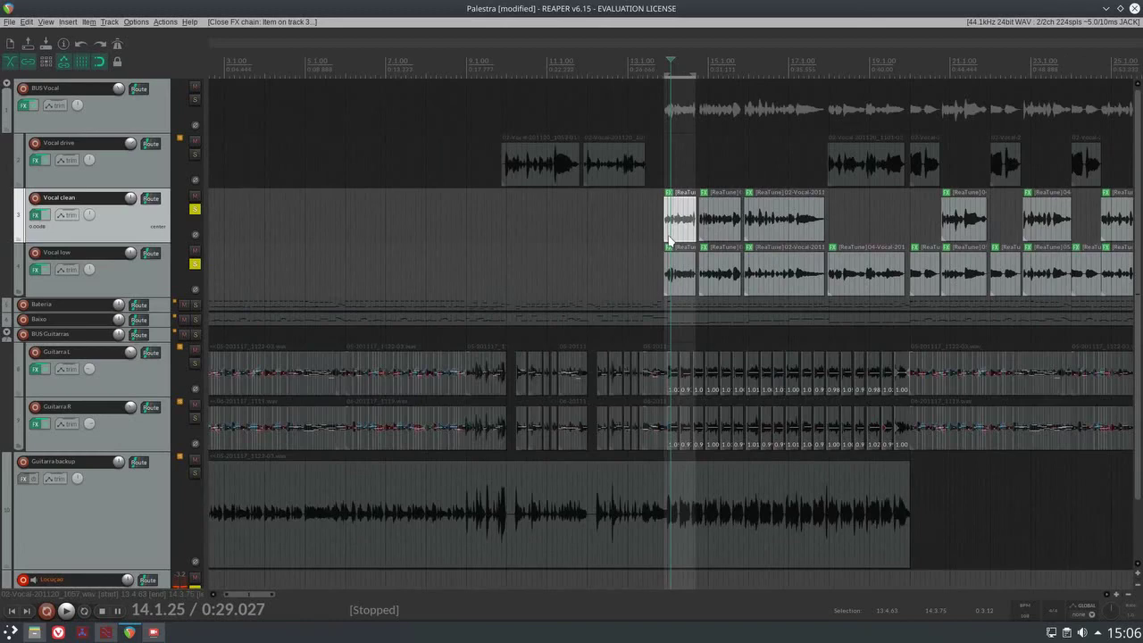
left_click(525, 165)
scroll(526, 179, "up", 1)
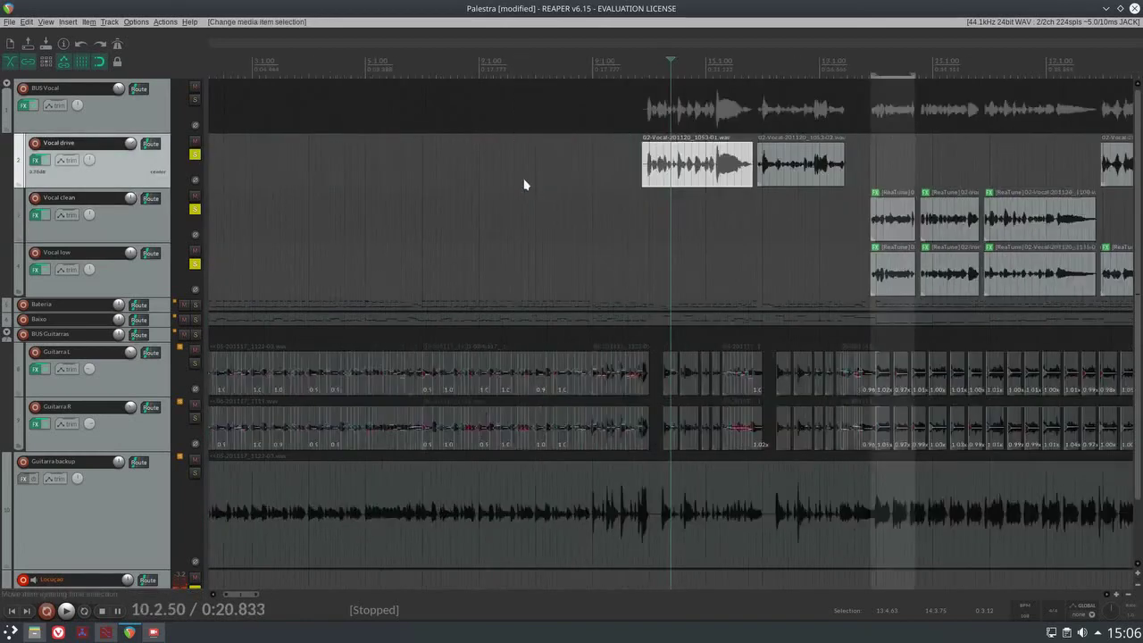
scroll(525, 185, "up", 3)
left_click(560, 76)
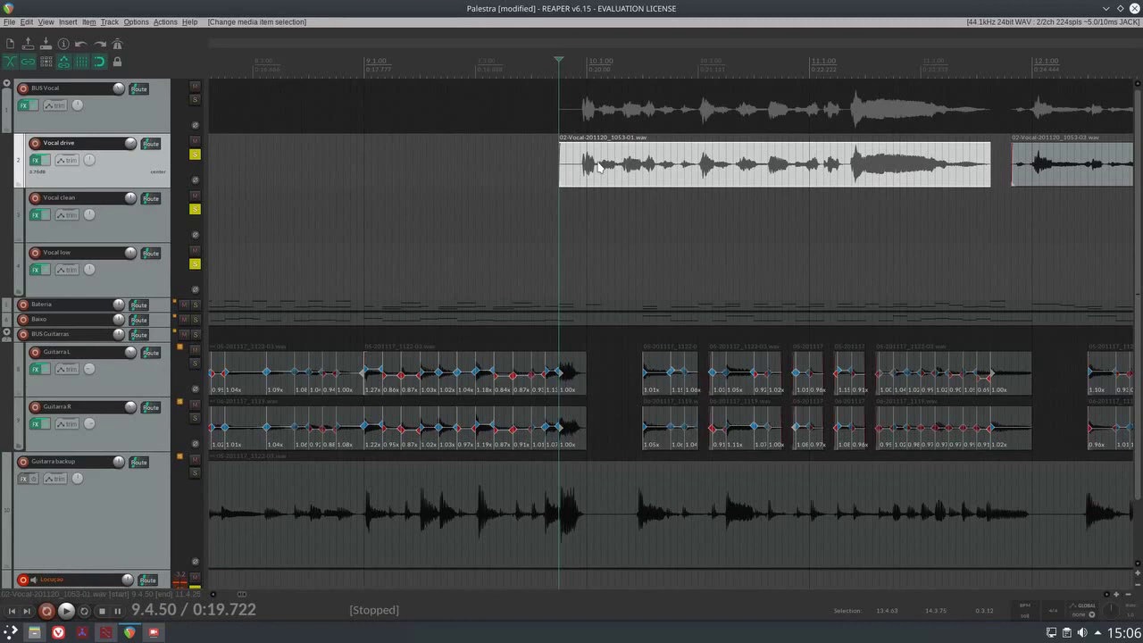
scroll(472, 183, "down", 3)
key("space")
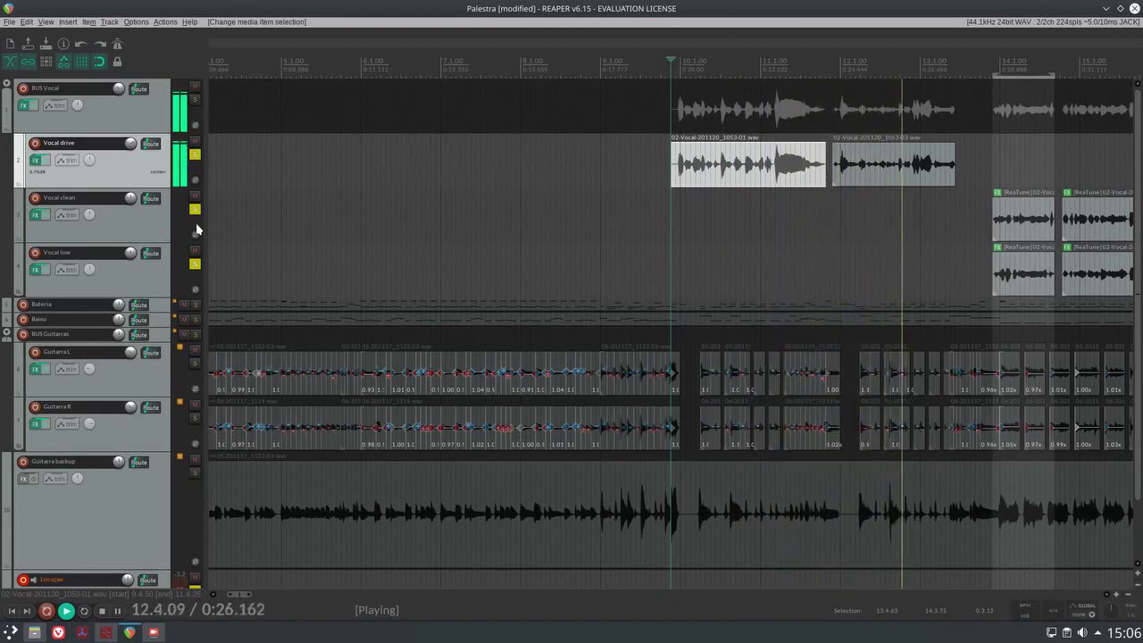
key("space")
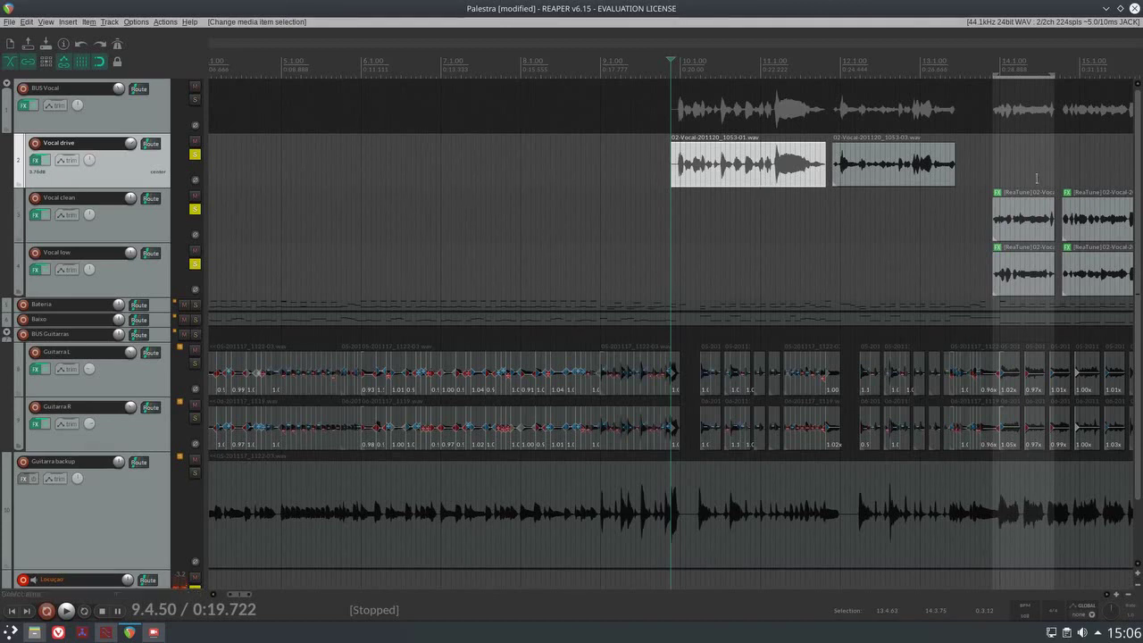
Copy ReaTune from the first Vocal clean item to the first Vocal drive item and play that phrase to trace its pitch.
left_click_drag(996, 193, 745, 176)
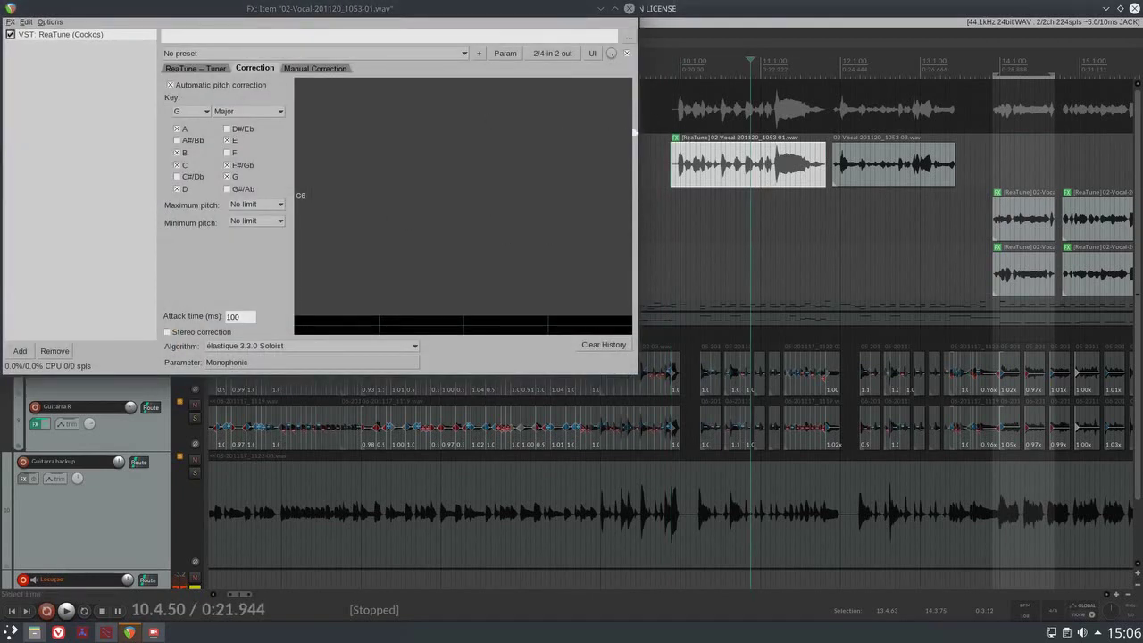
left_click(666, 124)
key("space")
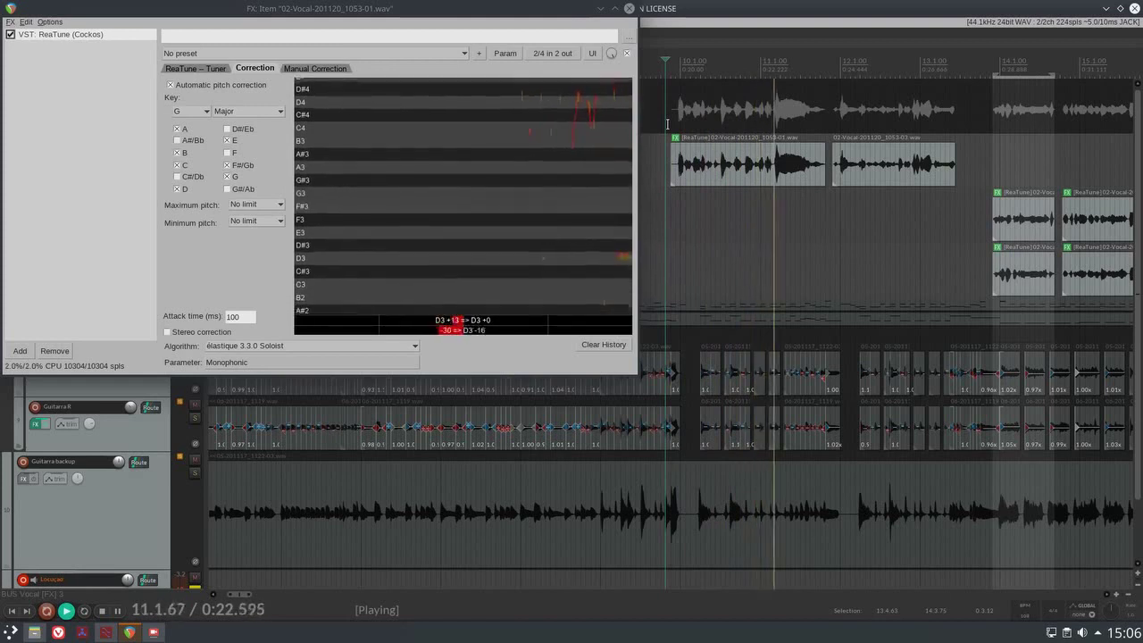
key("space")
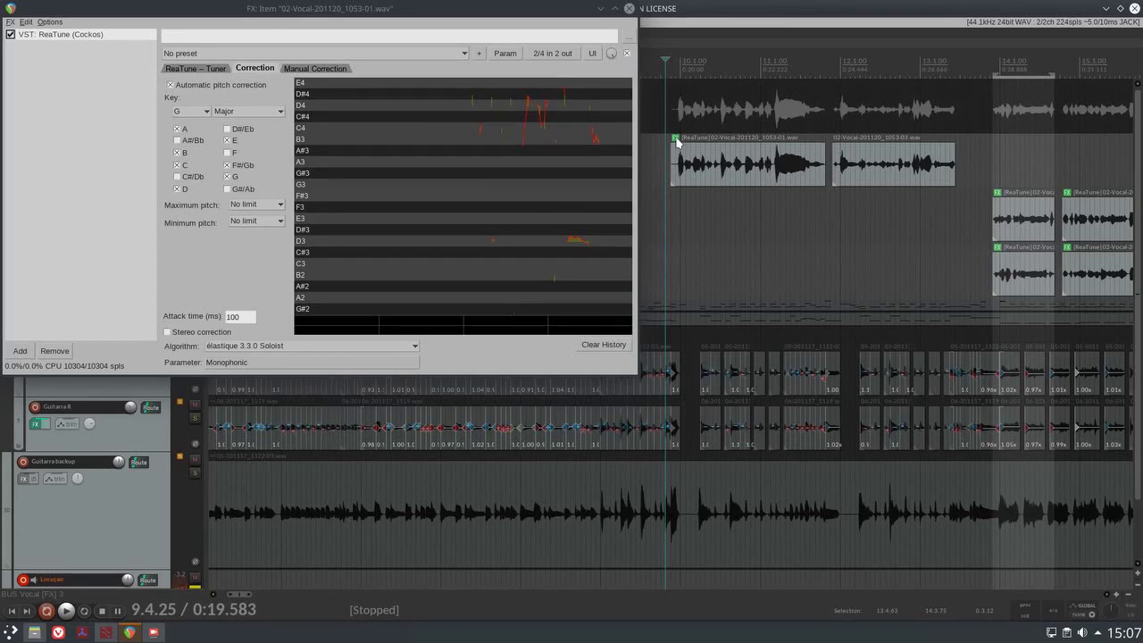
Check ReaTune's manual correction view for the first Vocal drive item, and remove ReaTune from that item.
left_click(324, 71)
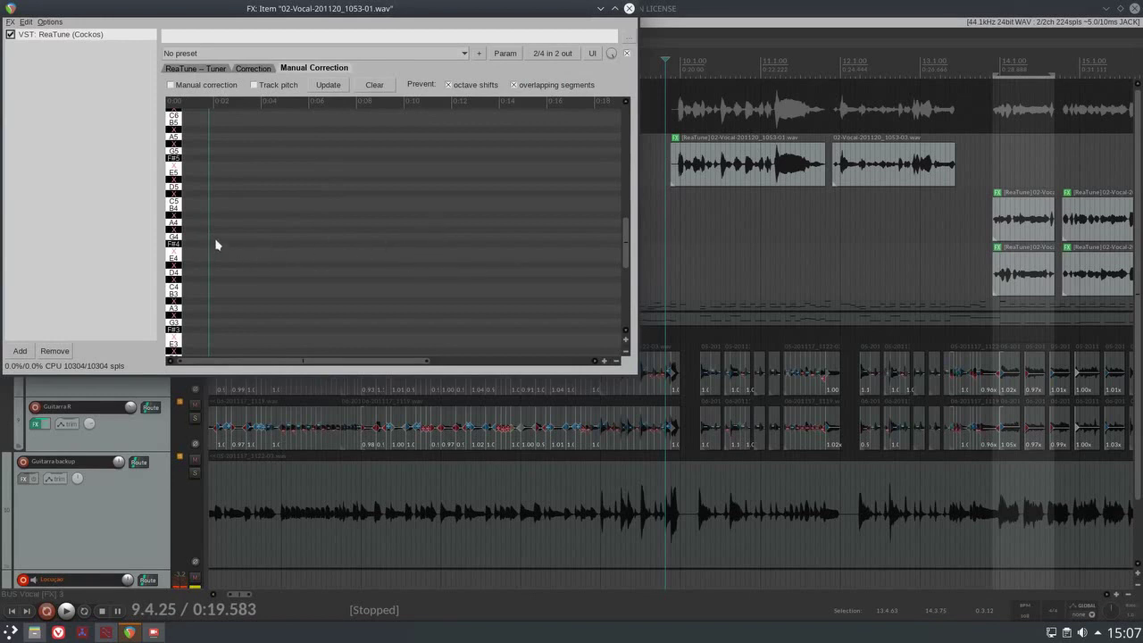
right_click(677, 140)
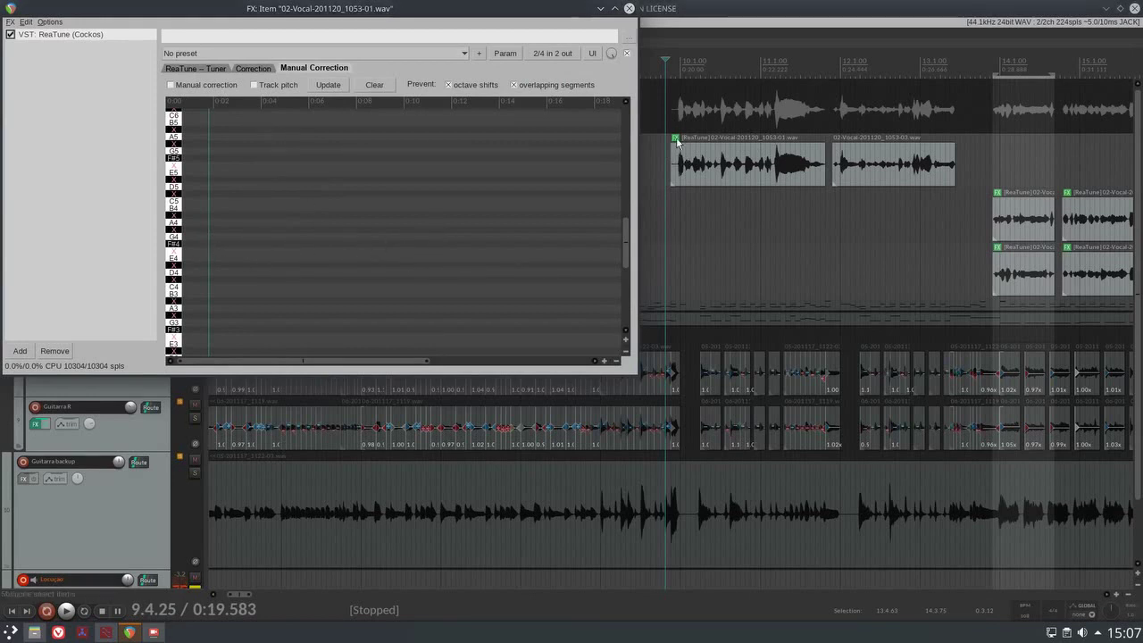
left_click(684, 147)
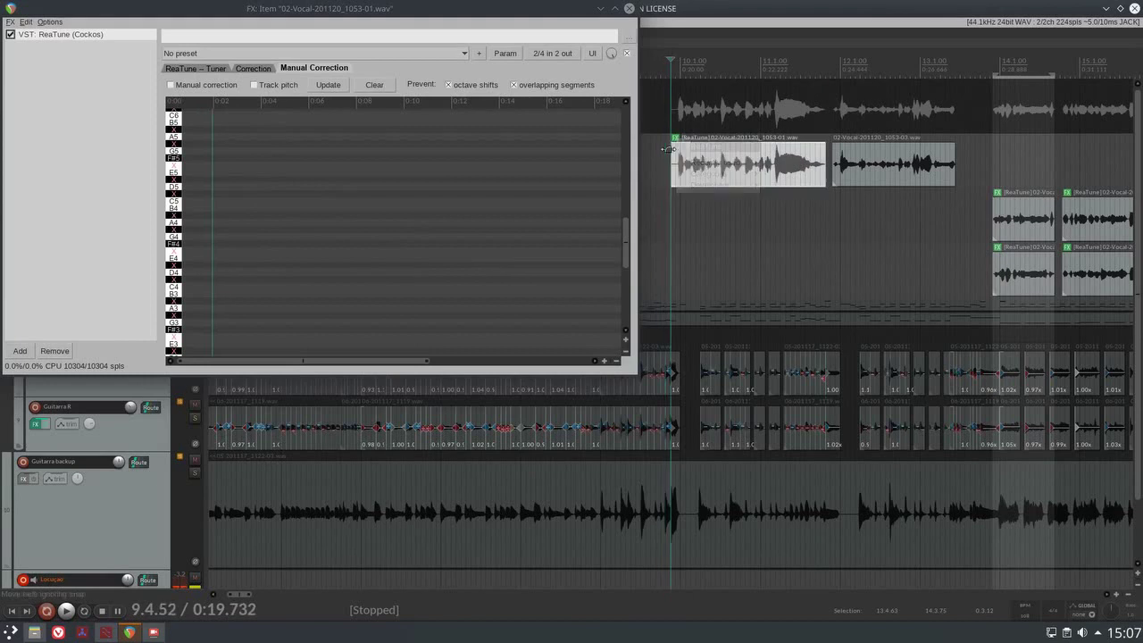
left_click(54, 351)
key("Escape")
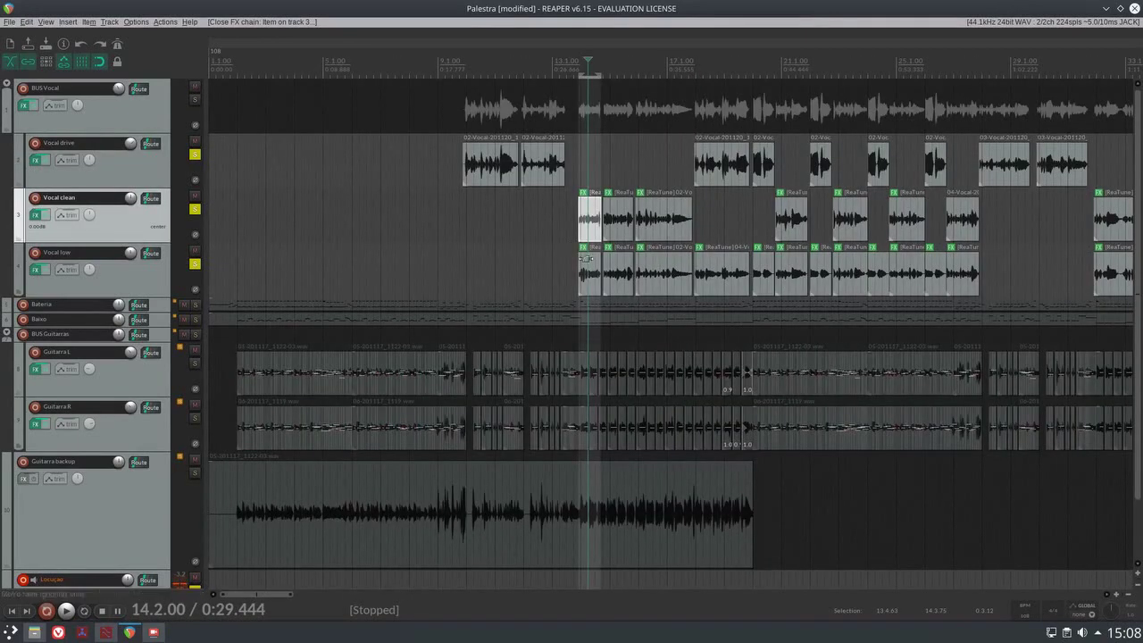
Open the ReaTune correction settings of the first Vocal clean item for review.
scroll(585, 260, "up", 5)
scroll(598, 267, "up", 4)
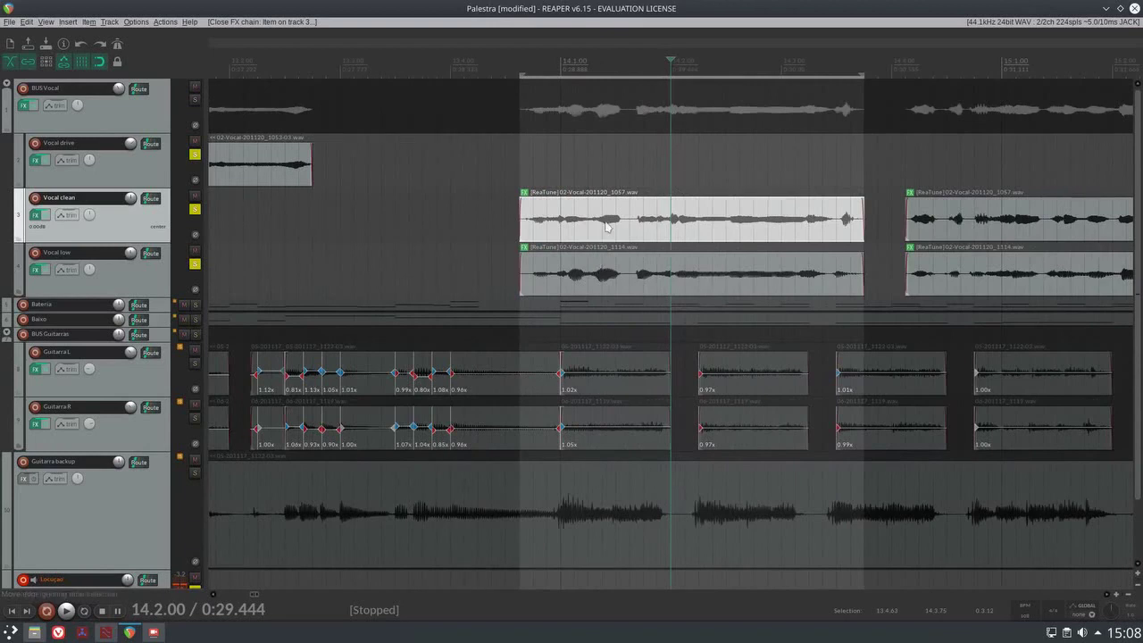
left_click(603, 229)
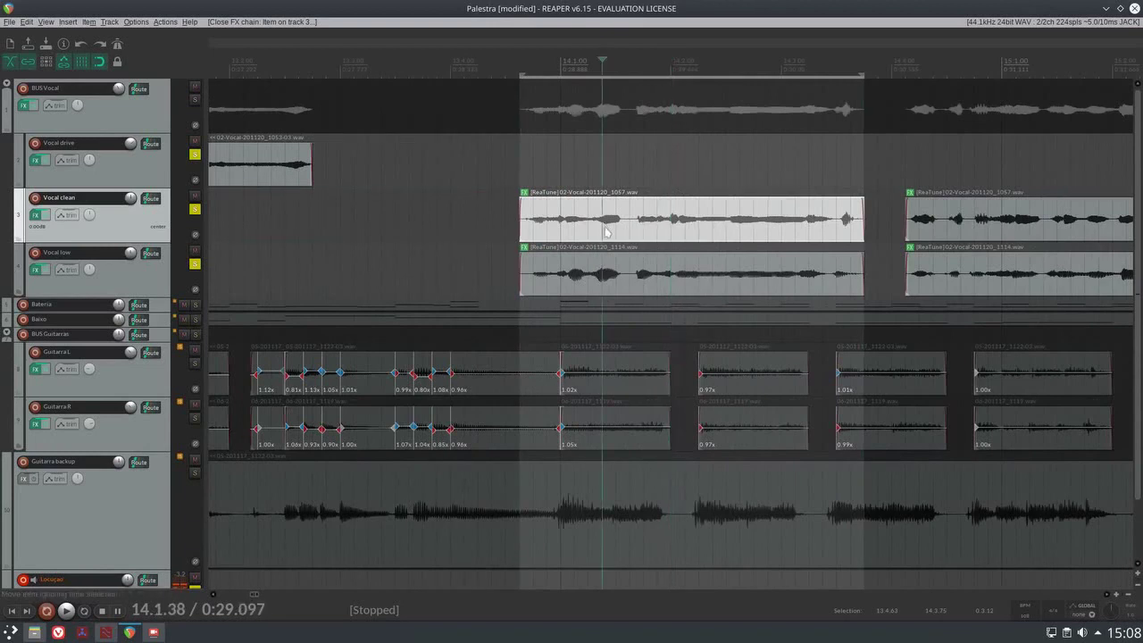
left_click(522, 194)
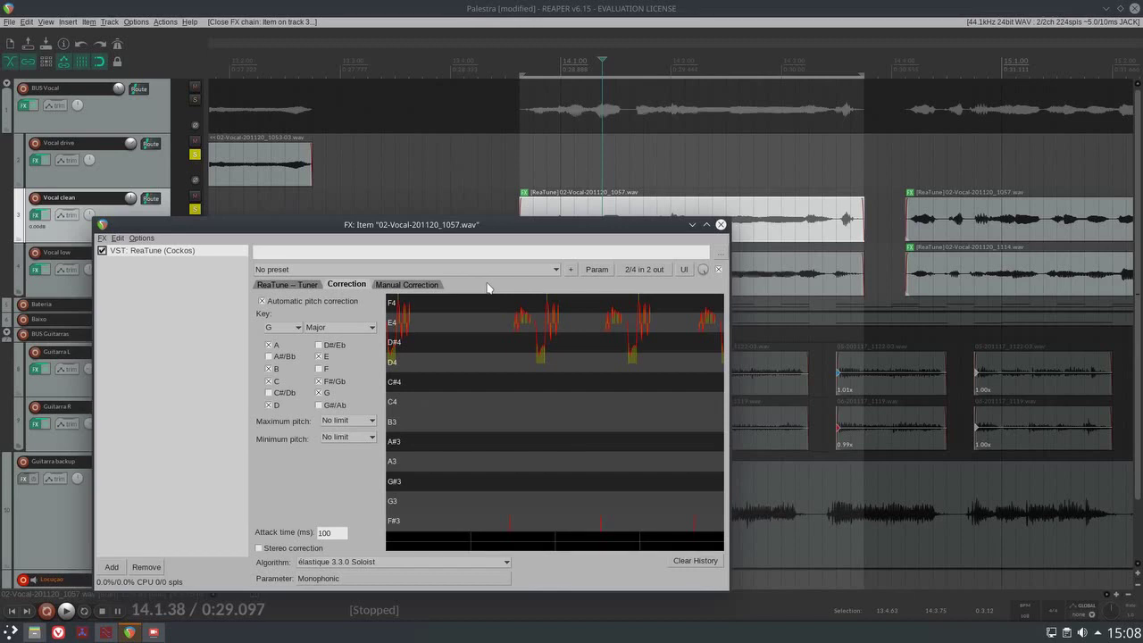
scroll(590, 187, "down", 3)
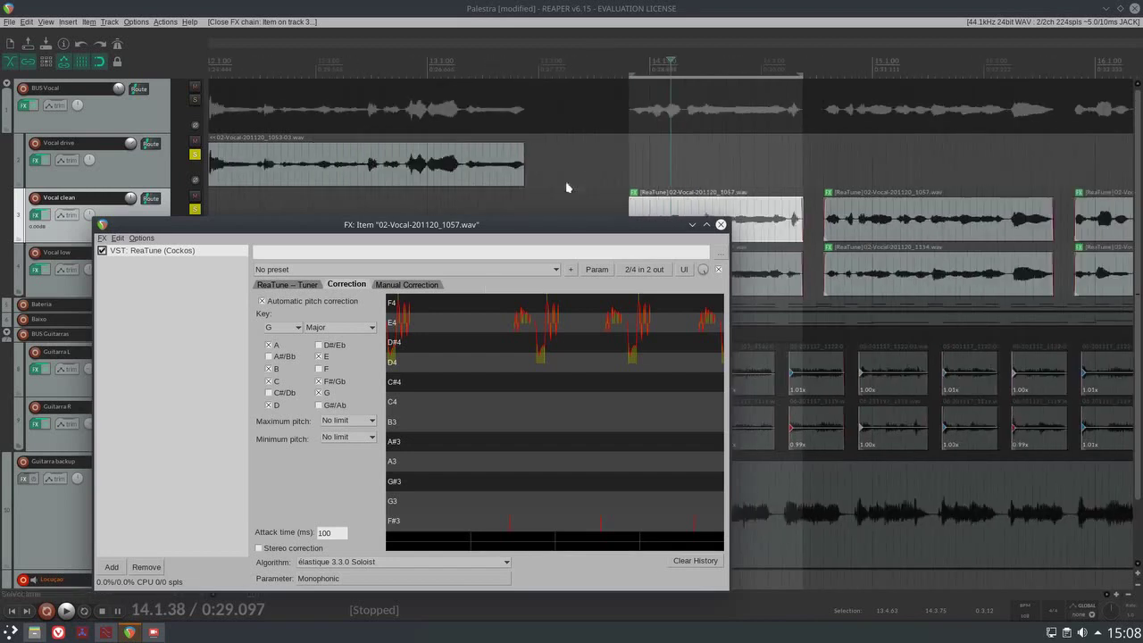
Add the BOD (TSE AUDIO) bass overdrive as an item effect to the second Vocal drive item.
left_click(421, 166)
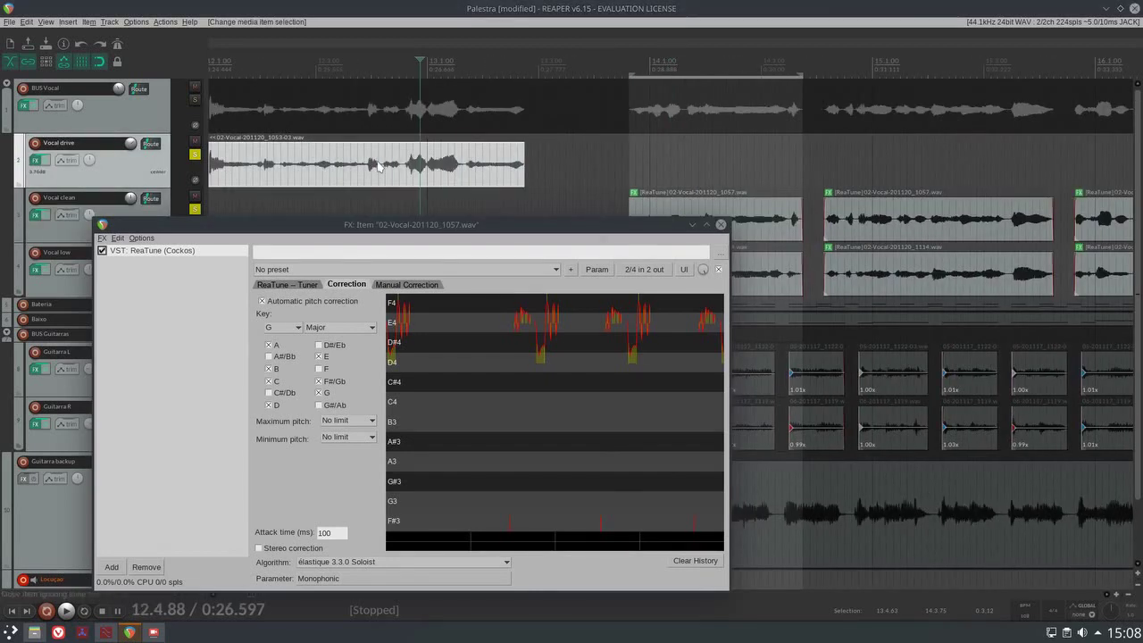
key("shift+e")
left_click(850, 92)
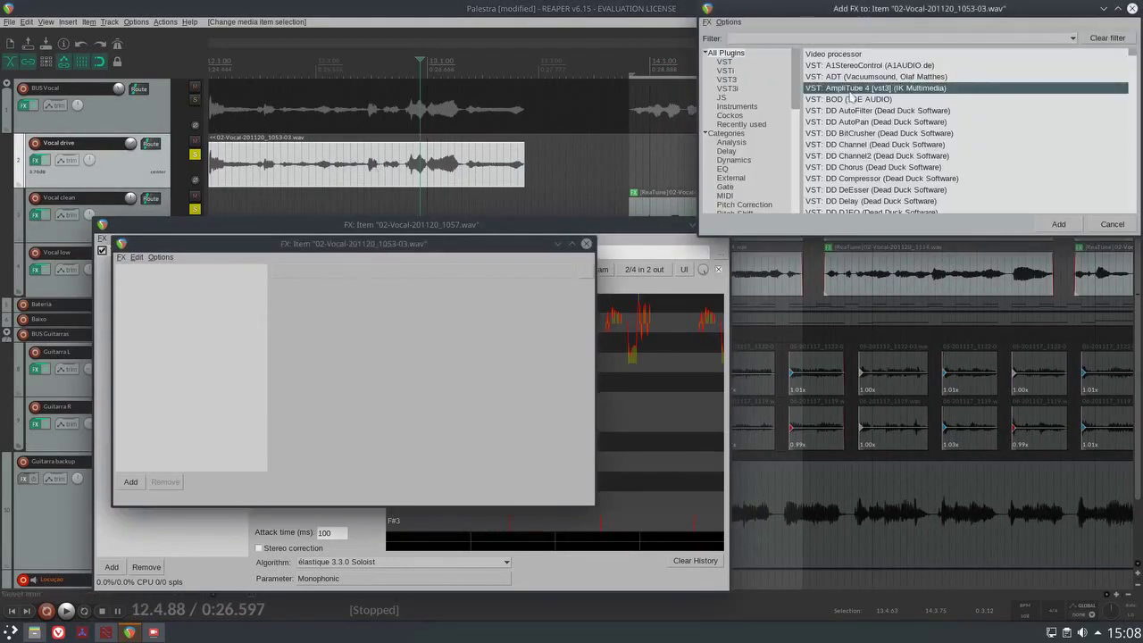
left_click(855, 102)
double_click(854, 101)
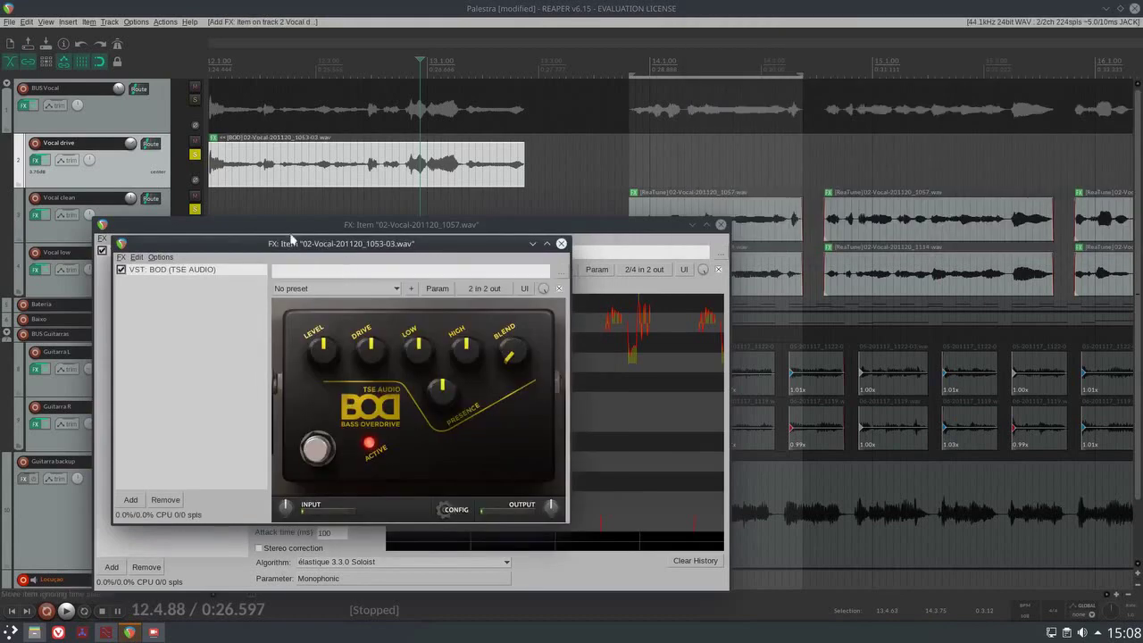
left_click_drag(295, 239, 375, 201)
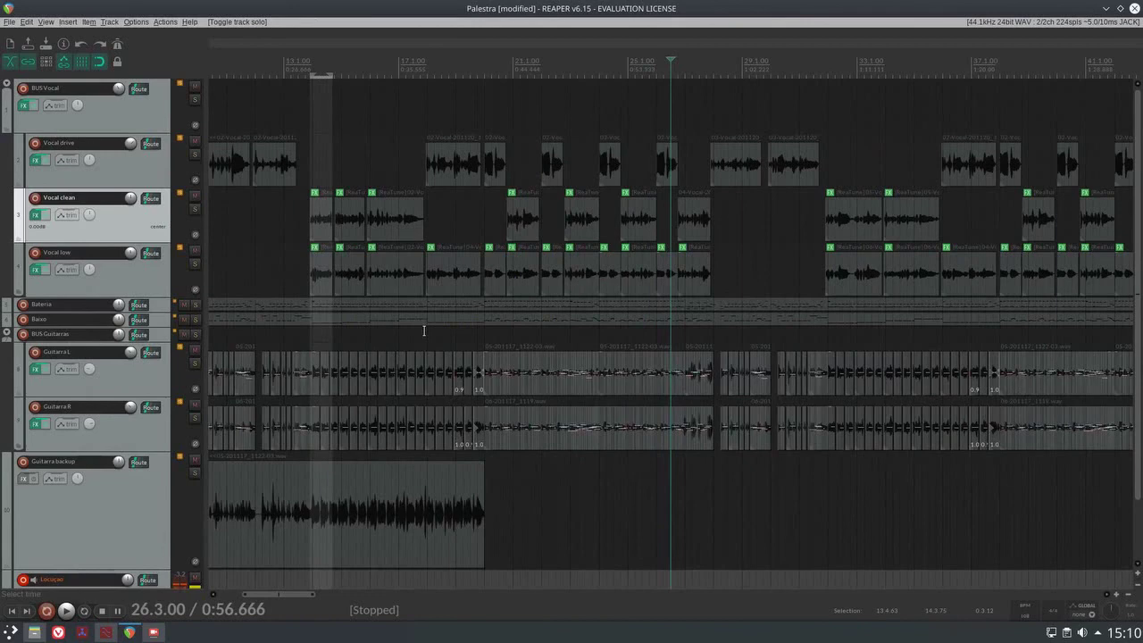
Clear the time selection and show the arrangement from its beginning.
key("Escape")
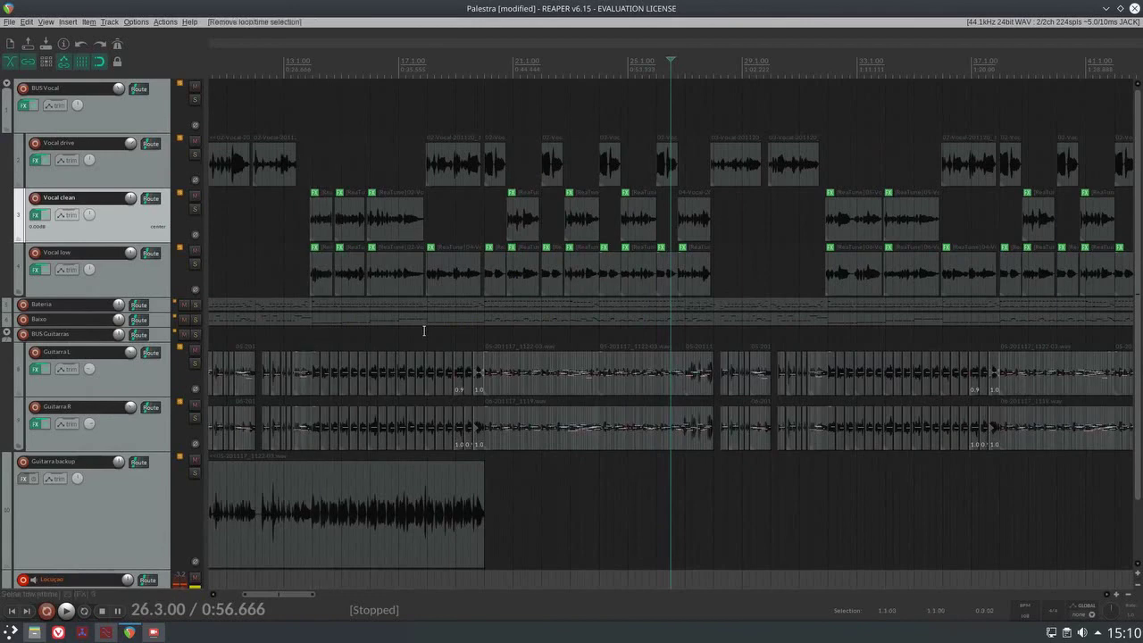
scroll(425, 331, "down", 2)
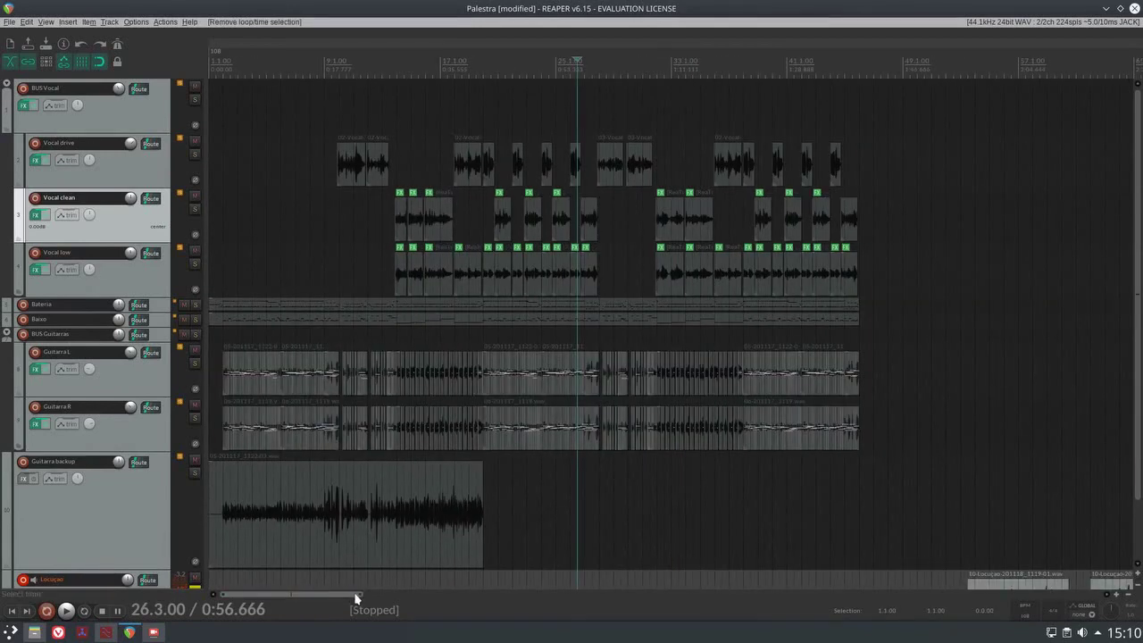
left_click_drag(362, 596, 326, 597)
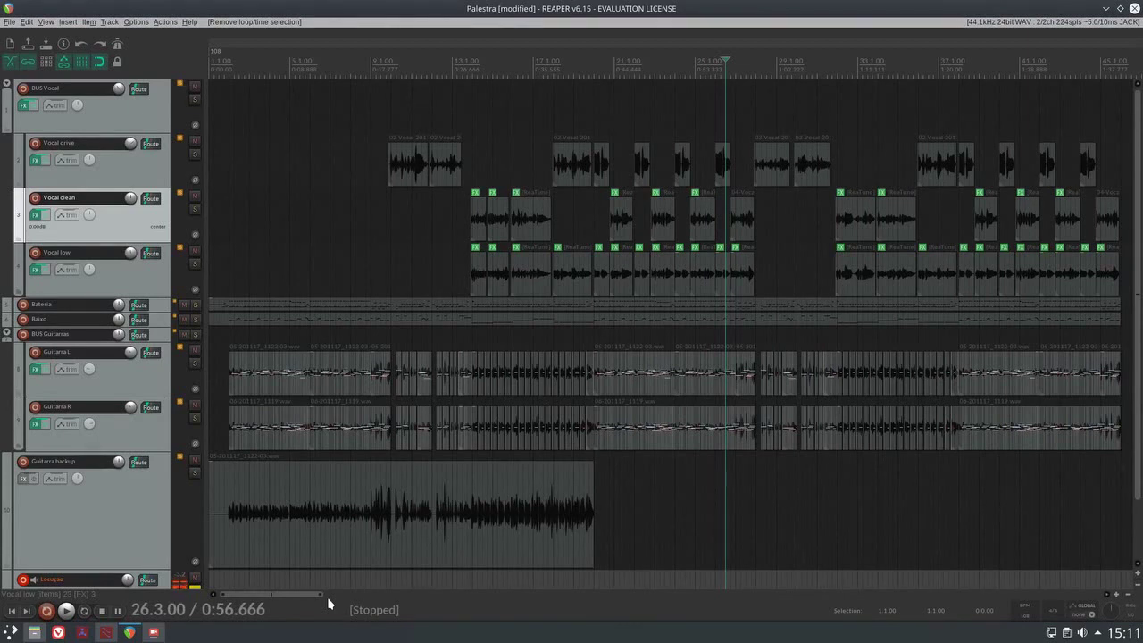
left_click(295, 390)
scroll(296, 390, "up", 3)
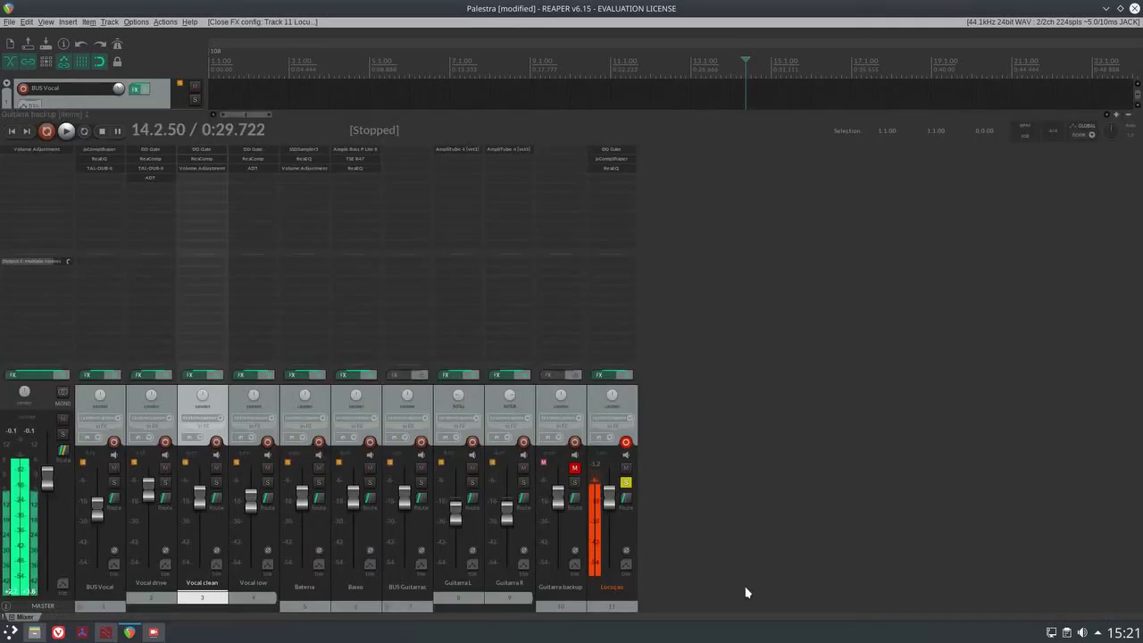
Hide the mixer and turn off solo on the Locução track.
key("ctrl+m")
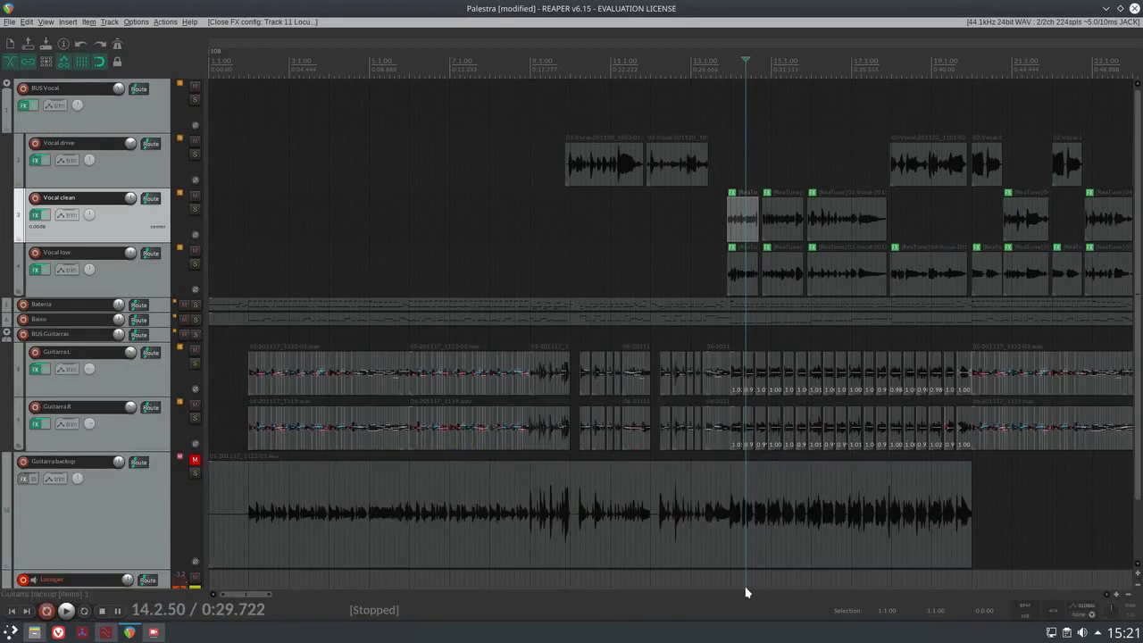
scroll(189, 499, "down", 2)
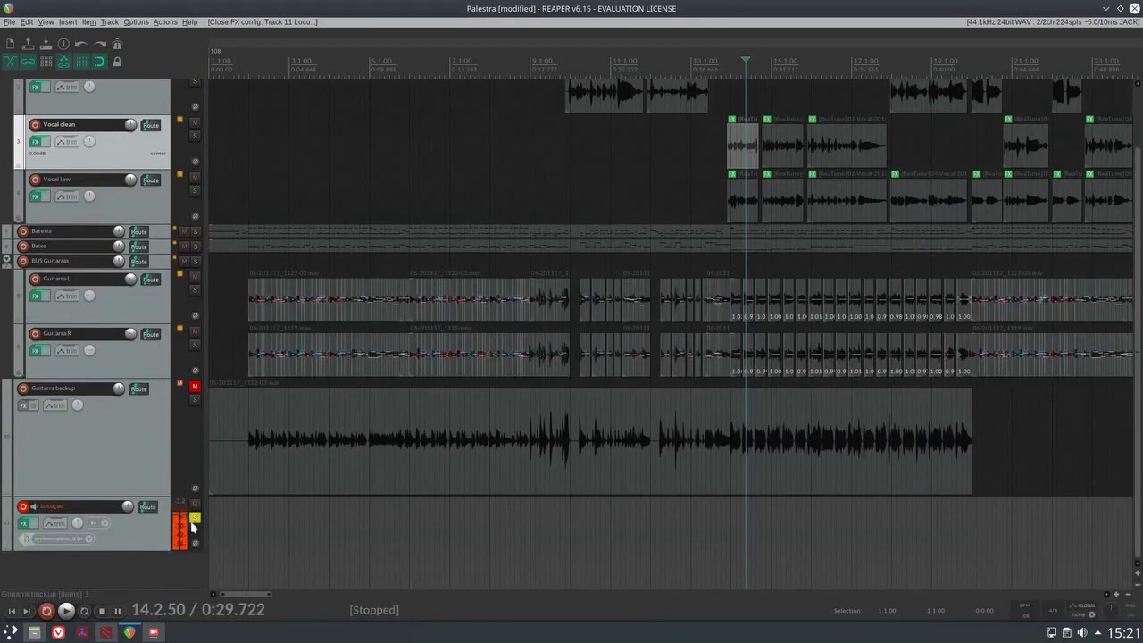
left_click(195, 518)
scroll(192, 467, "up", 2)
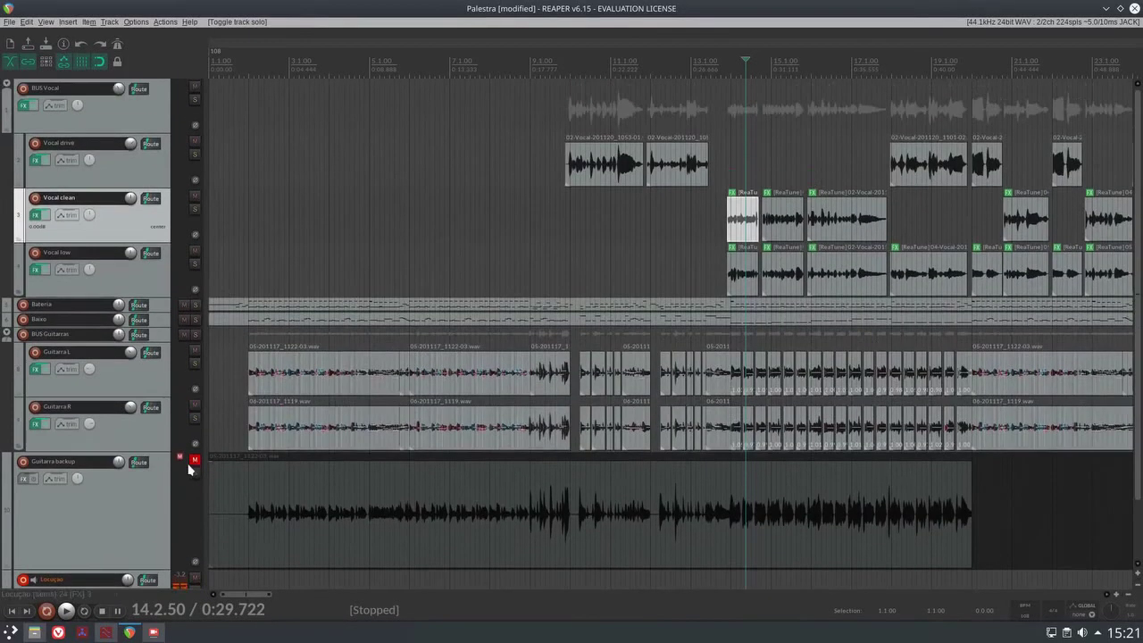
Play the whole arrangement from the project start through its end, and select the first Vocal drive item.
scroll(494, 378, "down", 4)
scroll(495, 378, "up", 4)
scroll(495, 378, "down", 2)
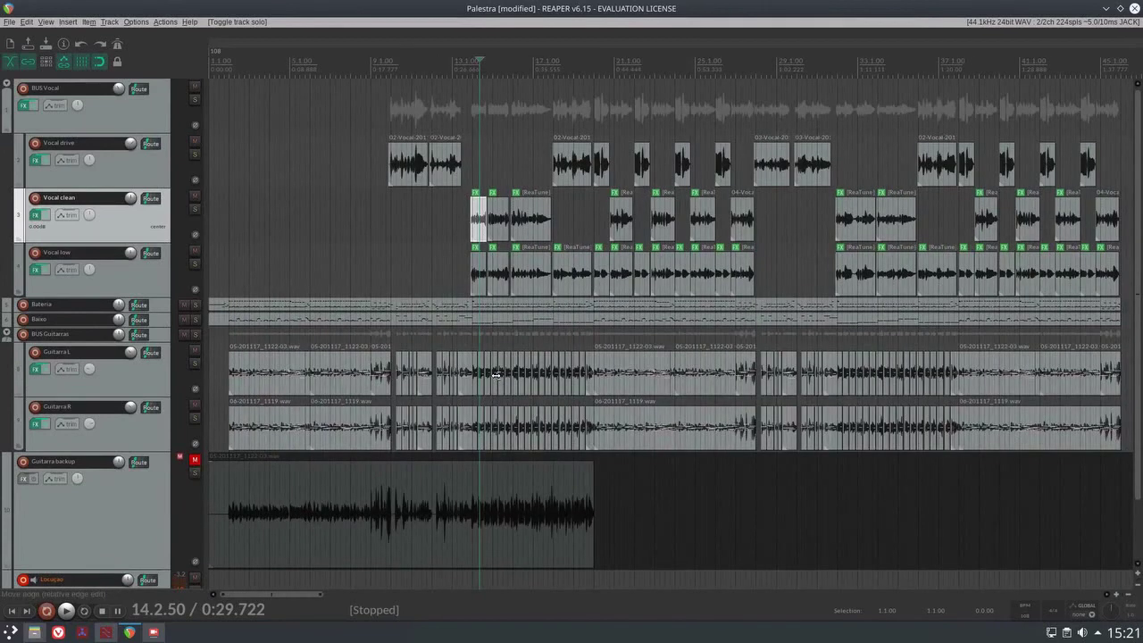
key("Home")
key("space")
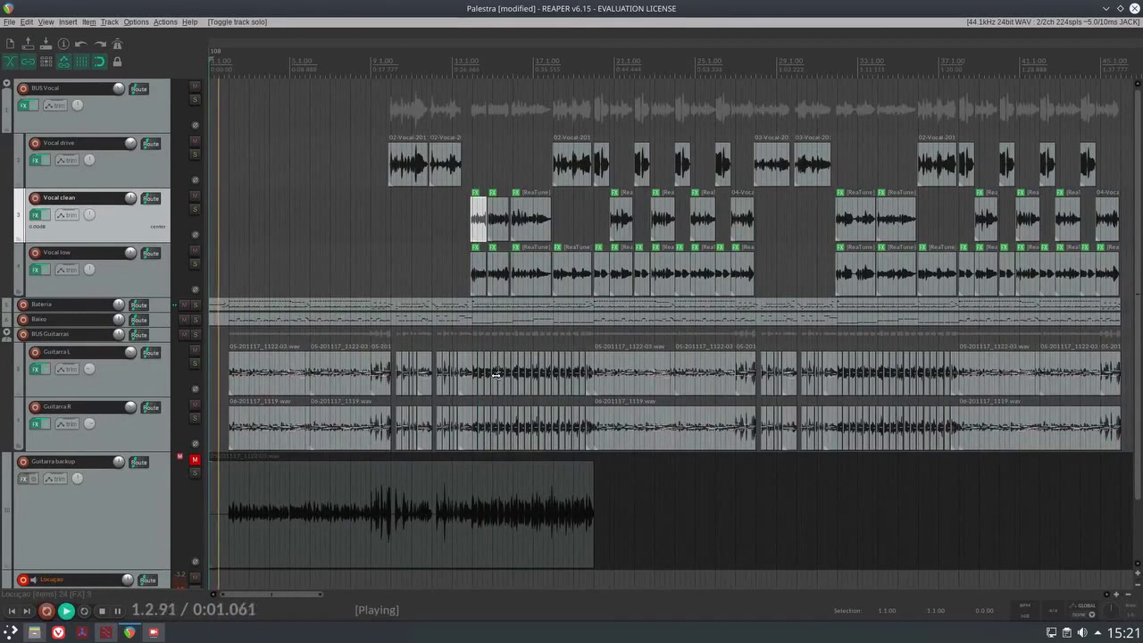
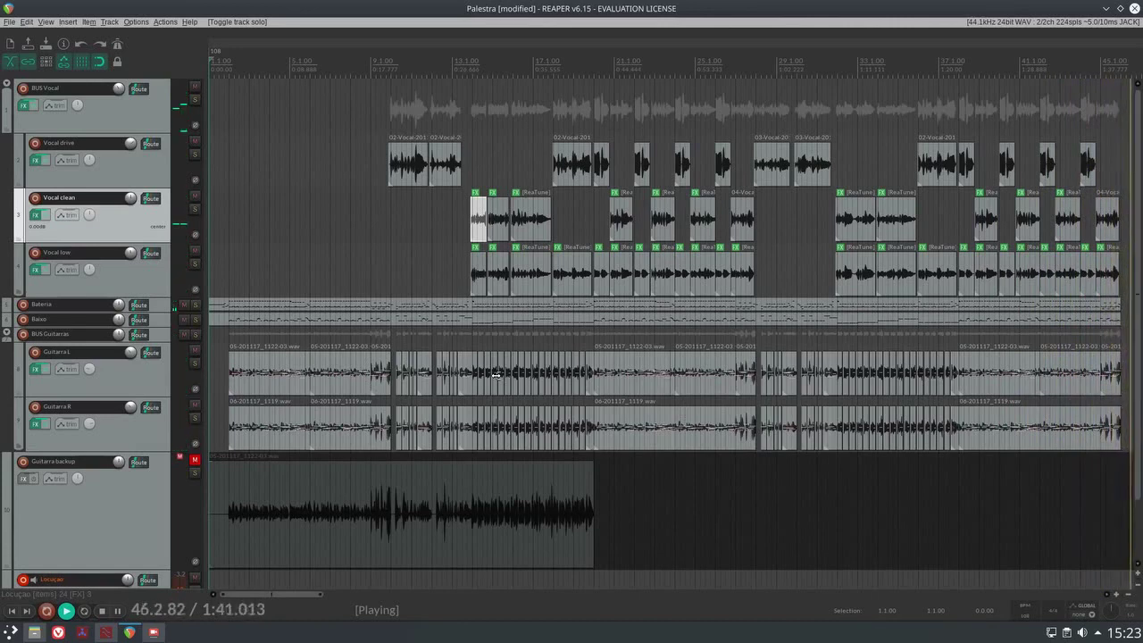
key("space")
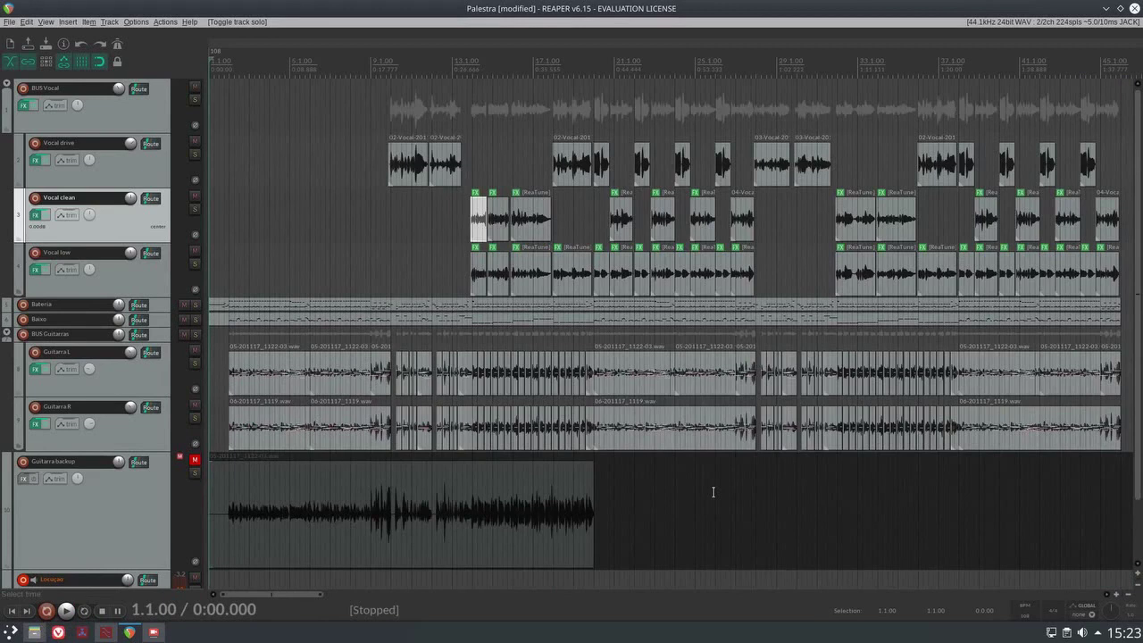
left_click(411, 167)
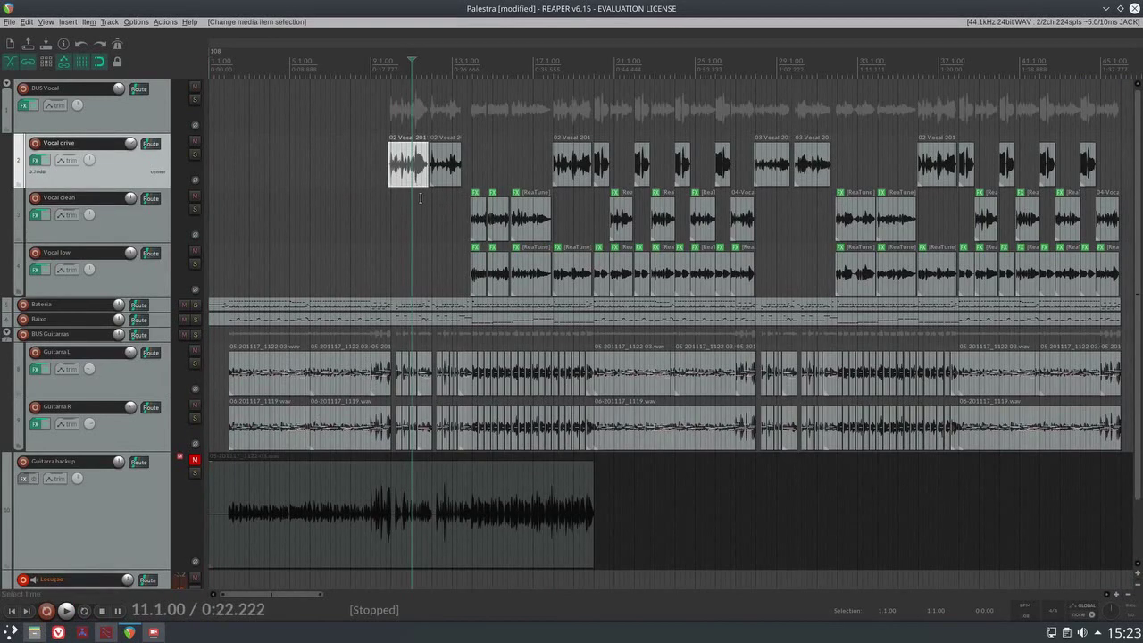